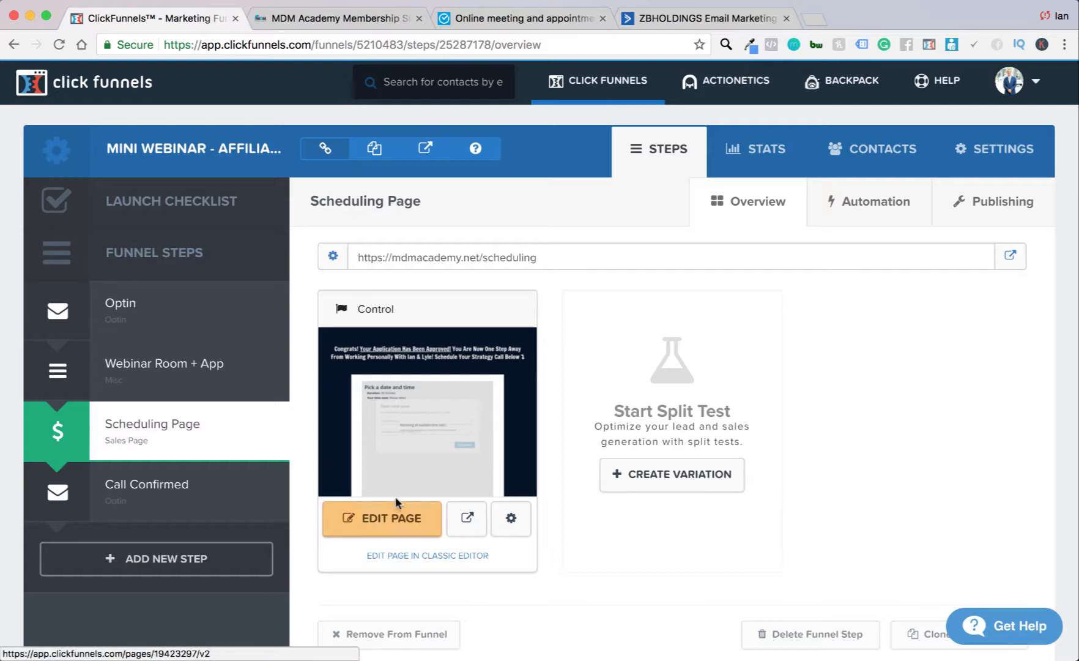
- Open the funnel's Scheduling Page for editing and examine the ScheduleOnce embed code in its custom JavaScript/HTML element
{"action": "left_click", "coordinate": [377, 521]}
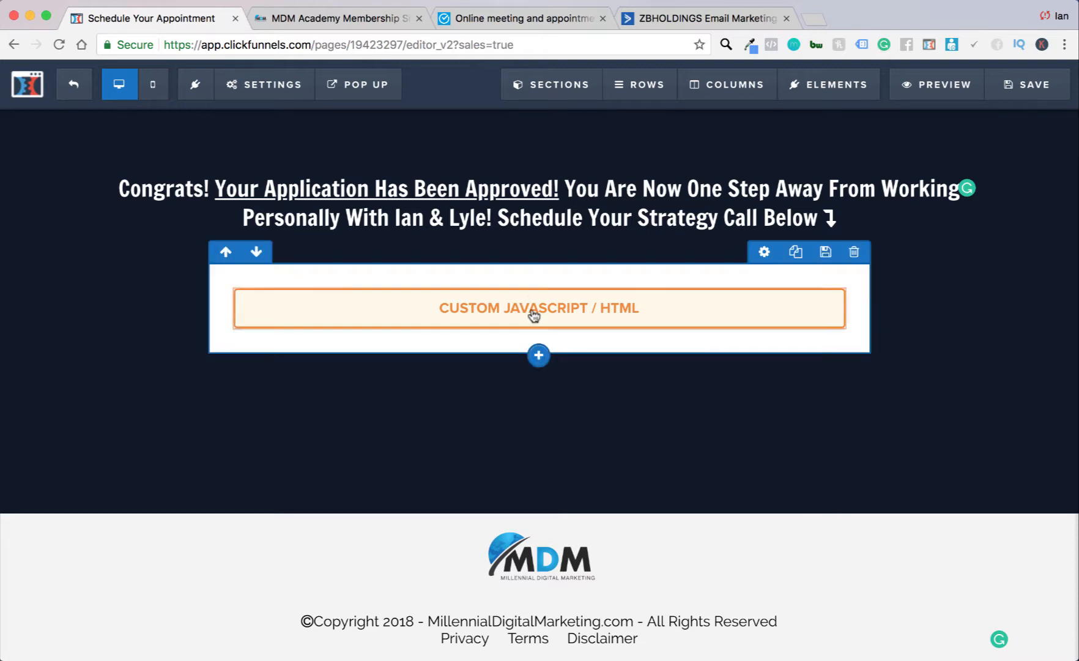
{"action": "scroll", "coordinate": [534, 315], "scroll_direction": "down", "scroll_amount": 1}
{"action": "scroll", "coordinate": [477, 323], "scroll_direction": "down", "scroll_amount": 2}
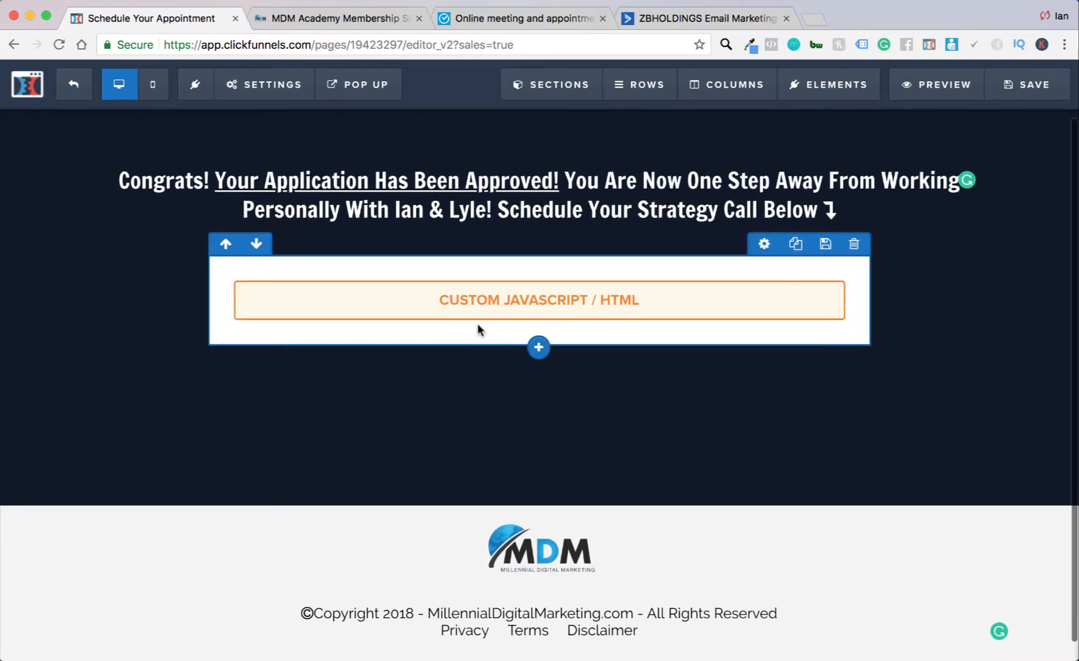
{"action": "left_click", "coordinate": [466, 290]}
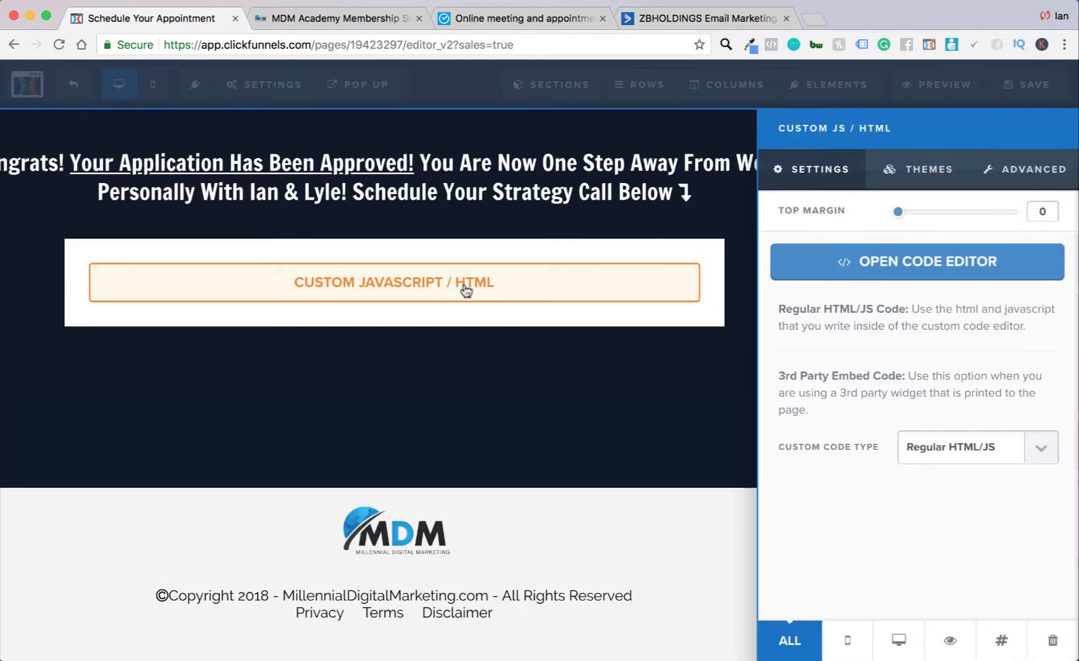
{"action": "left_click", "coordinate": [856, 275]}
{"action": "left_click_drag", "start_coordinate": [326, 319], "coordinate": [289, 186]}
{"action": "left_click_drag", "start_coordinate": [555, 332], "coordinate": [256, 180]}
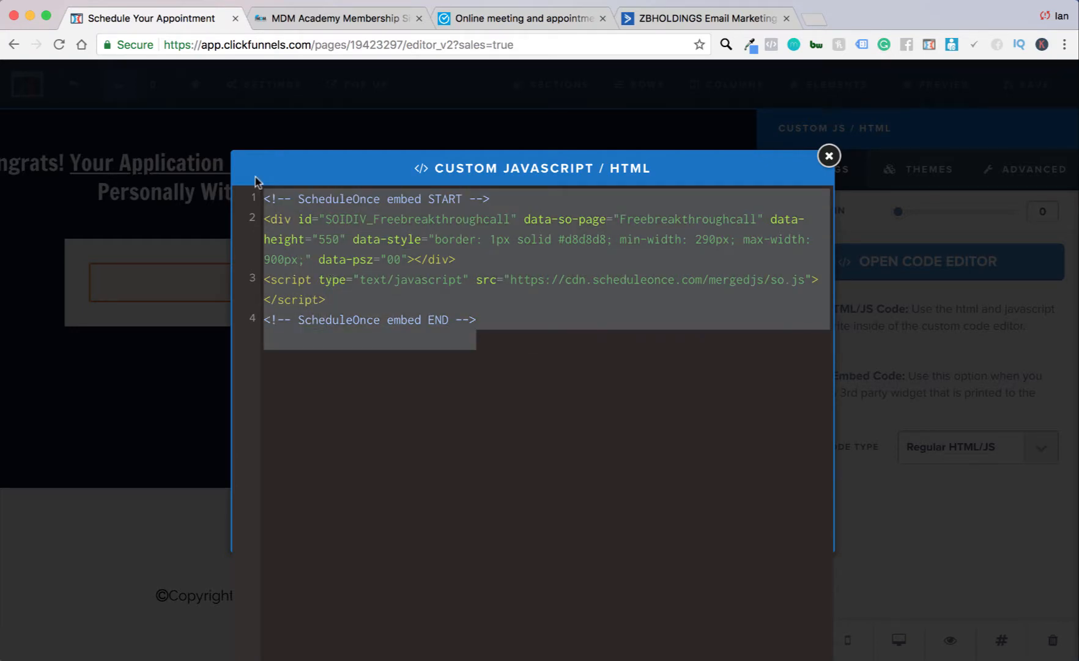
{"action": "left_click", "coordinate": [206, 346]}
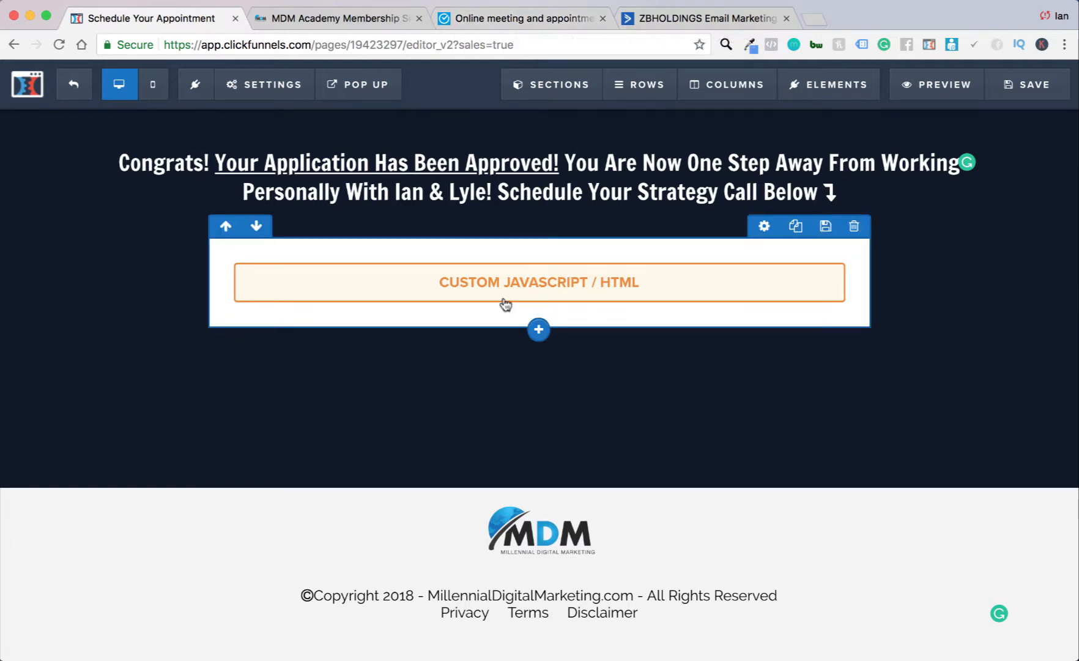
- Switch to ScheduleOnce, access the account and open its setup configuration
{"action": "left_click", "coordinate": [530, 18]}
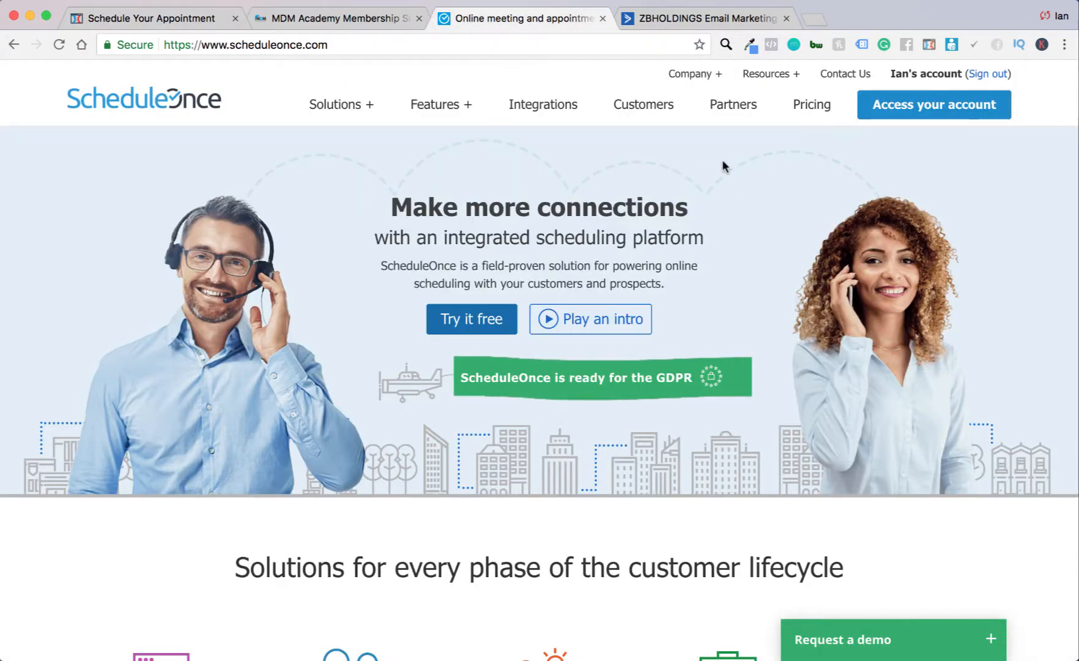
{"action": "left_click", "coordinate": [923, 108]}
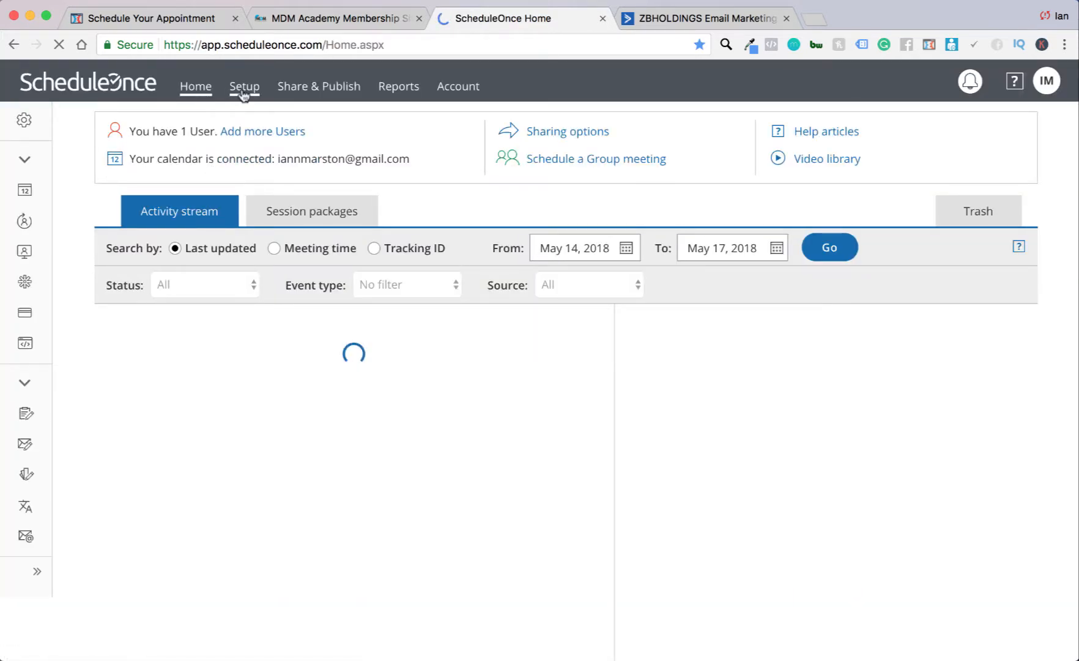
{"action": "left_click", "coordinate": [244, 97]}
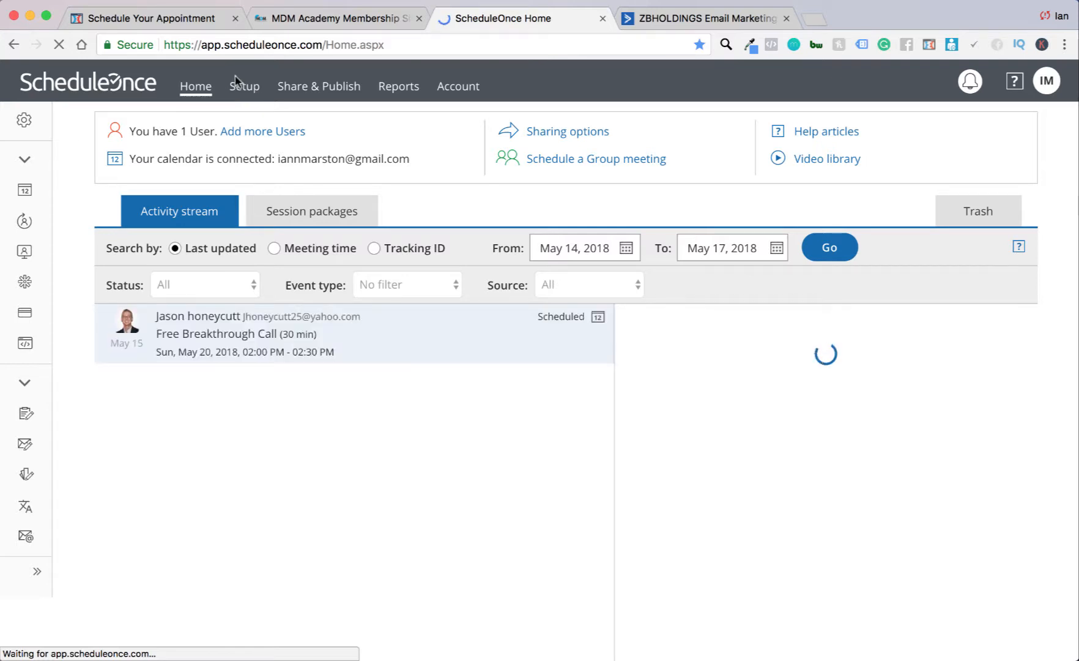
{"action": "left_click", "coordinate": [244, 86]}
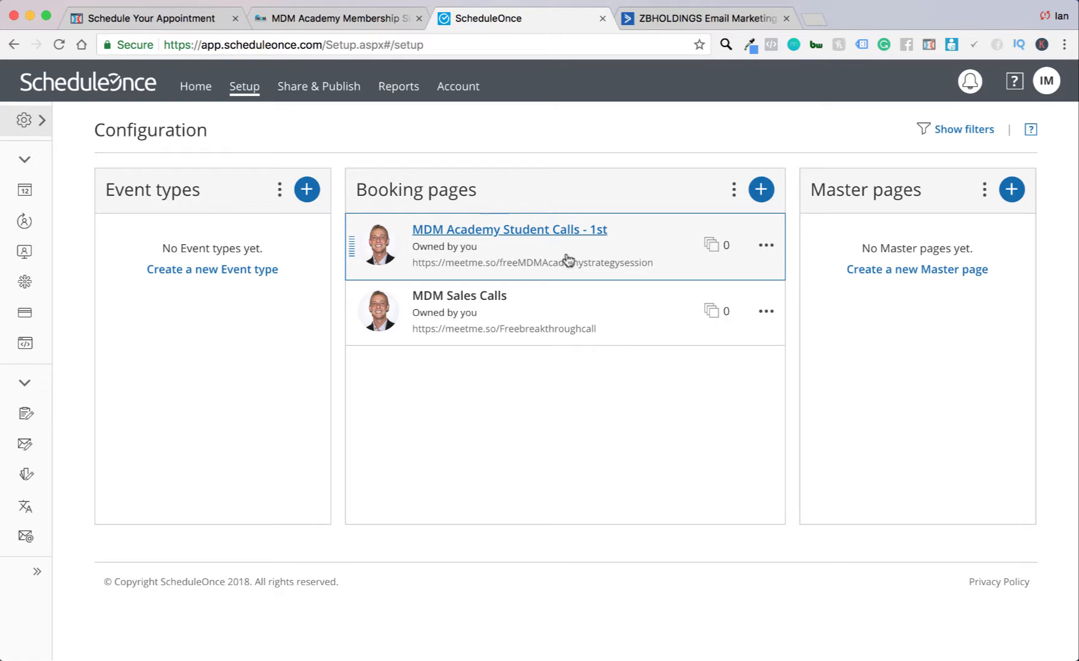
- Check the "MDM Academy Student Calls - 1st" booking page and permanently delete it from the configuration
{"action": "left_click", "coordinate": [602, 242]}
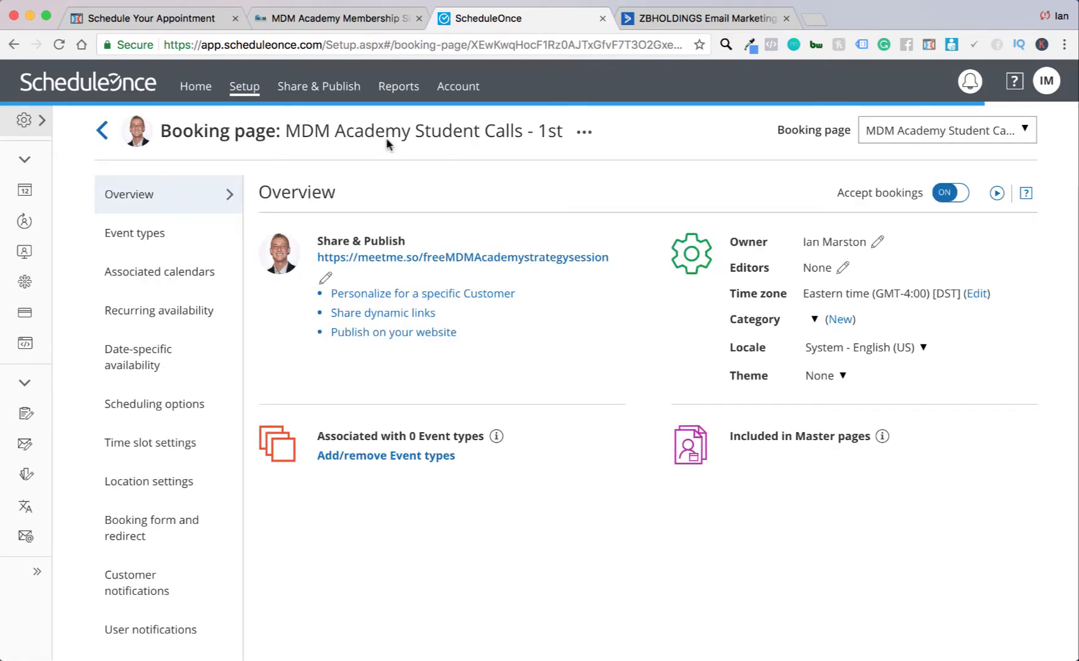
{"action": "left_click", "coordinate": [242, 89]}
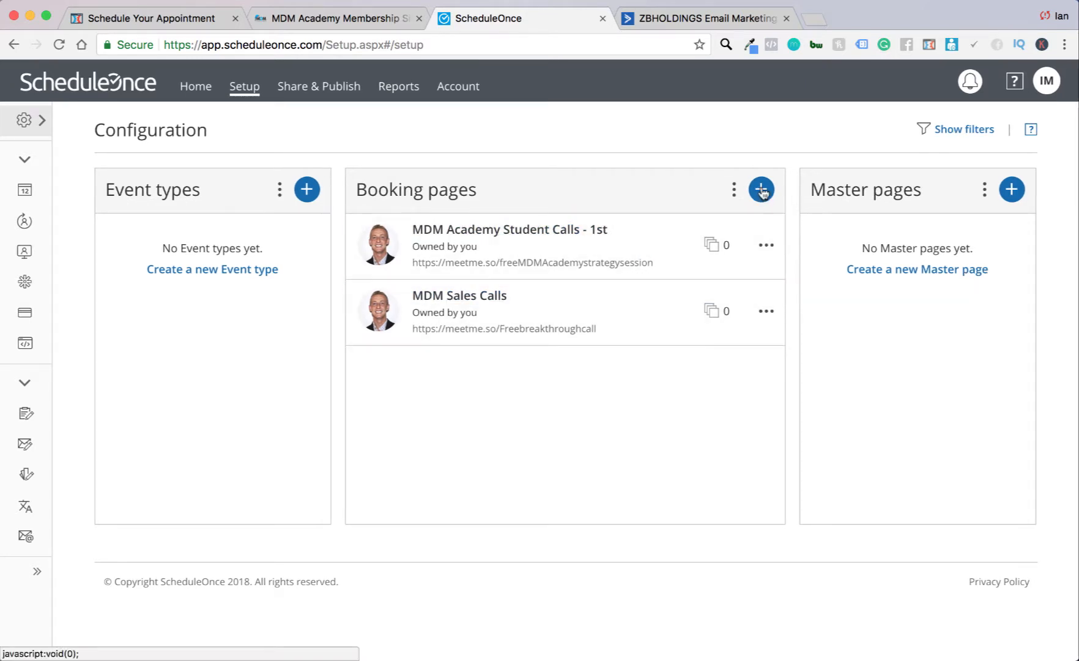
{"action": "left_click", "coordinate": [765, 250]}
{"action": "left_click", "coordinate": [686, 447]}
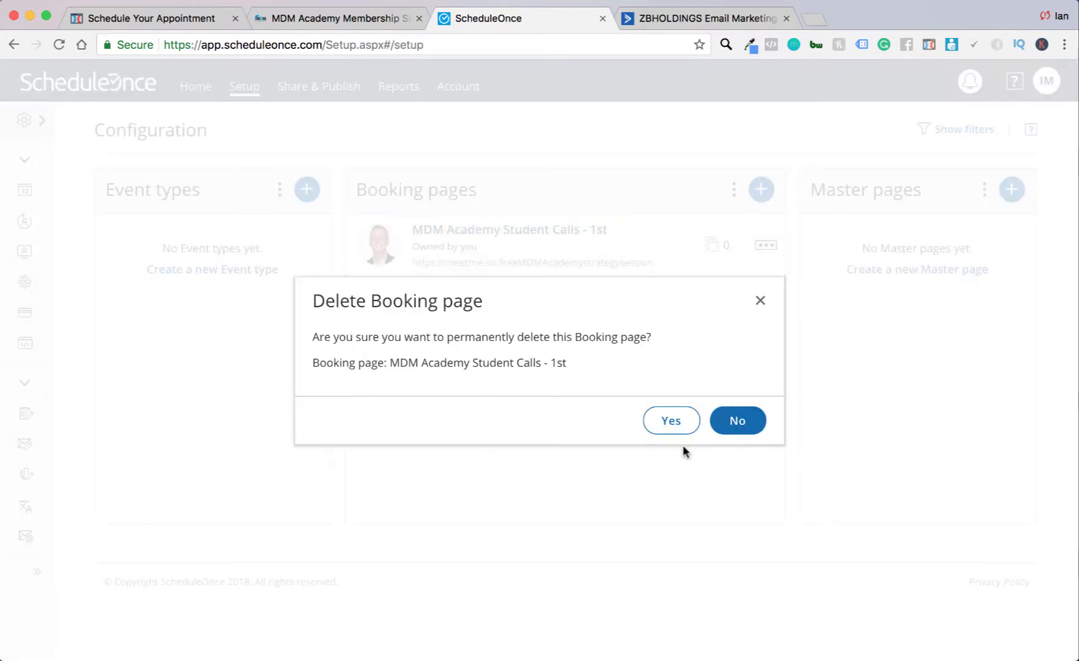
{"action": "left_click", "coordinate": [684, 426]}
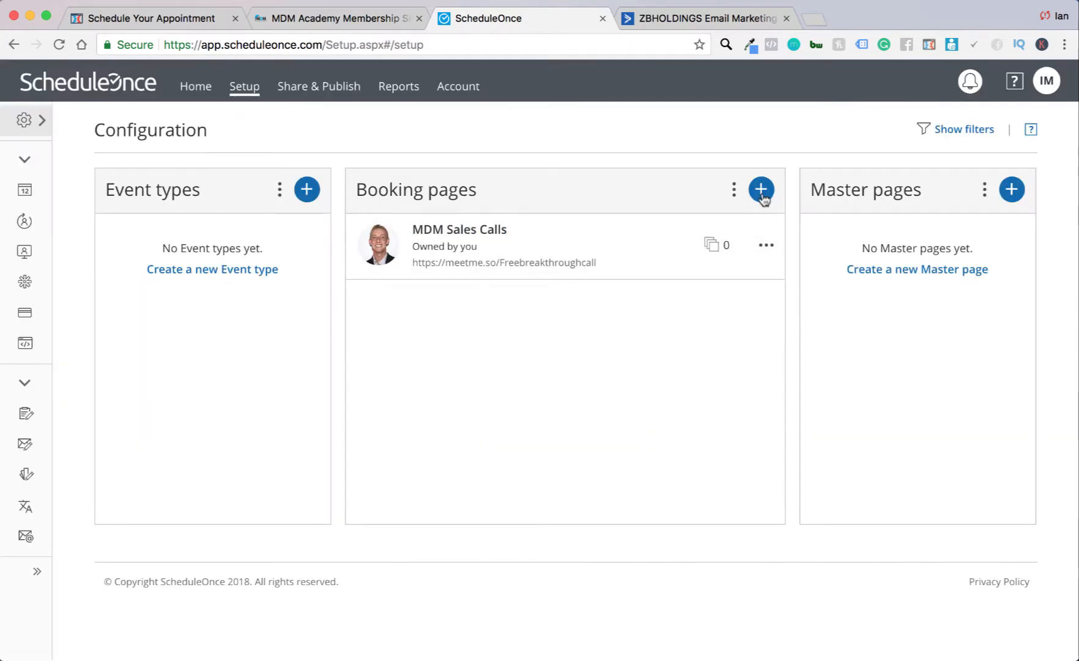
- Start a new booking page with the public name "Breakthrough Strategy Session"
{"action": "left_click", "coordinate": [761, 192]}
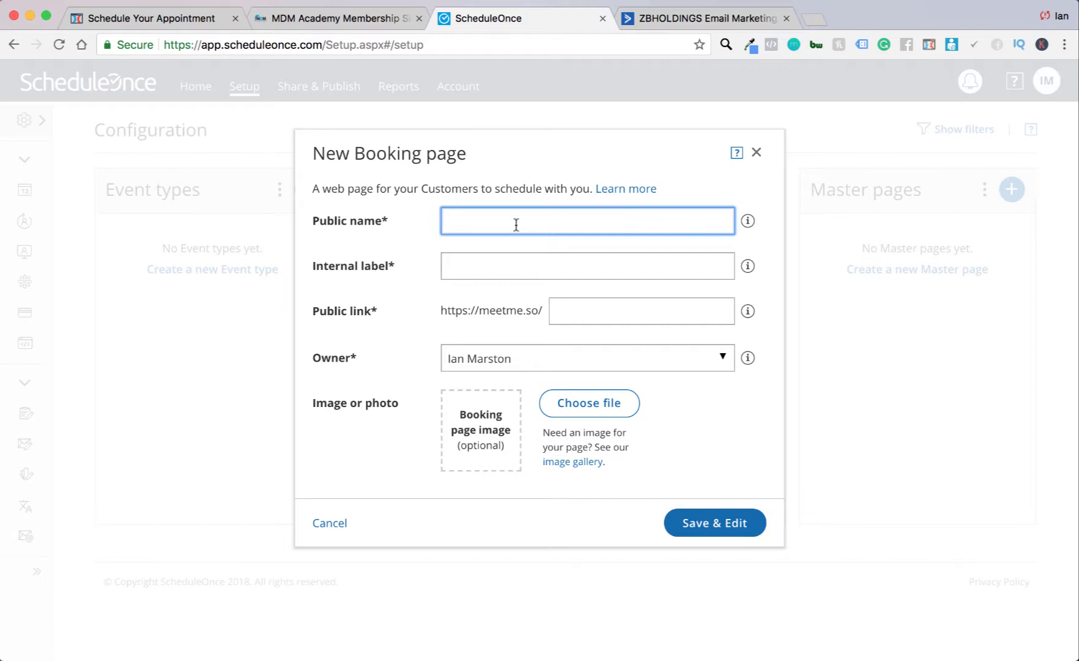
{"action": "type", "text": "Breakthrough STr"}
{"action": "key", "text": "BackSpace"}
{"action": "type", "text": "trategy Se"}
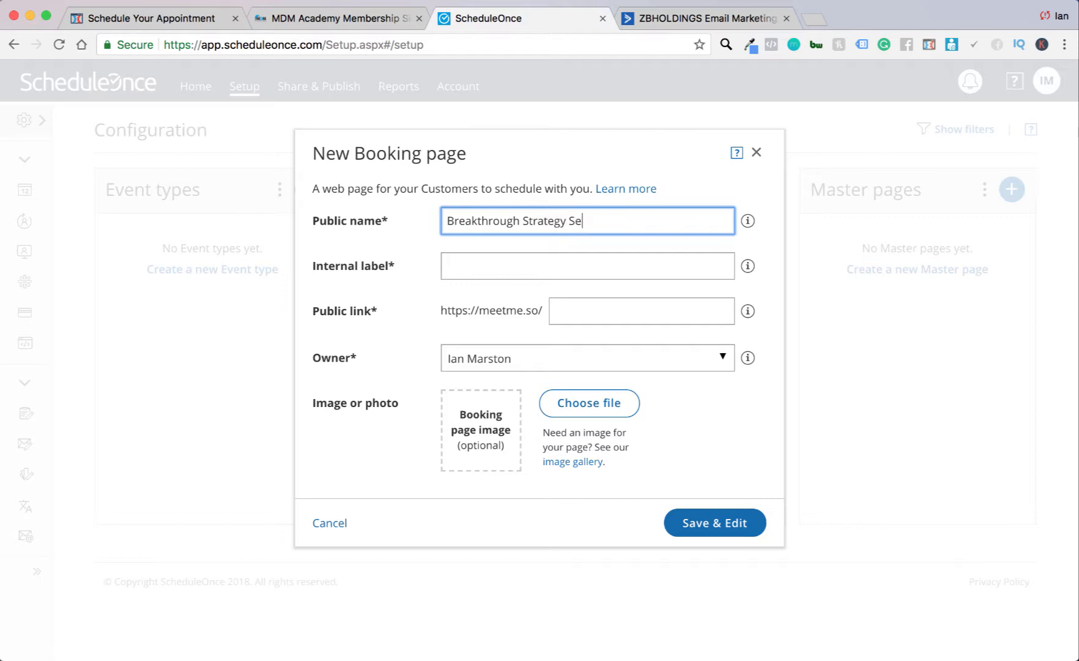
{"action": "type", "text": "ssion"}
- Set the new booking page's internal label to "MDM Affiliate Sales - Leads"
{"action": "mouse_move", "coordinate": [747, 274]}
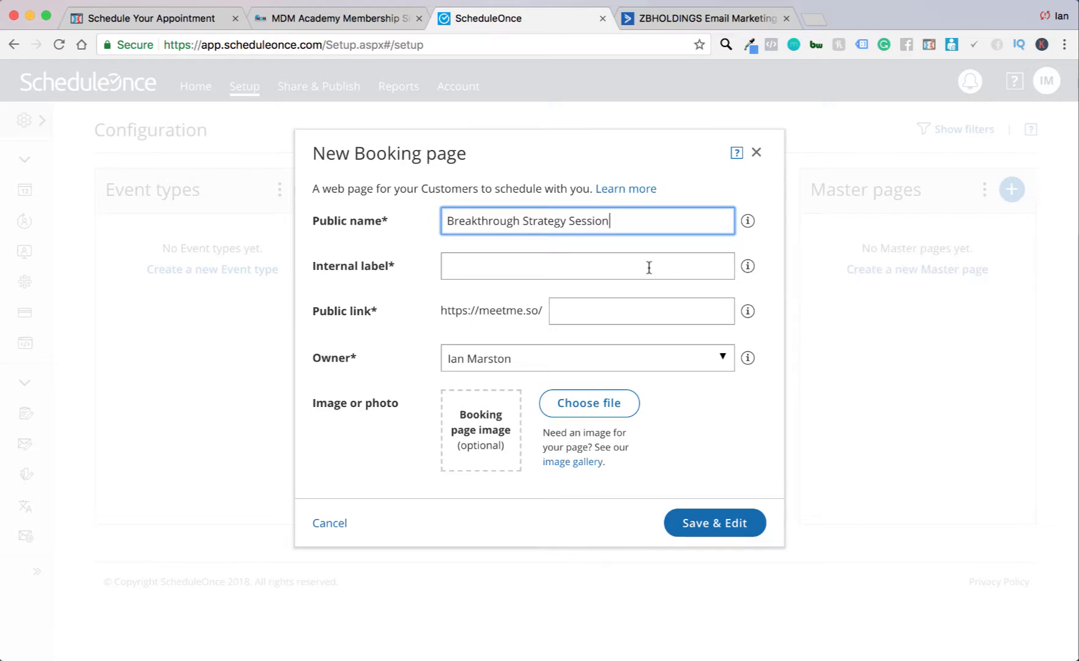
{"action": "left_click", "coordinate": [597, 269]}
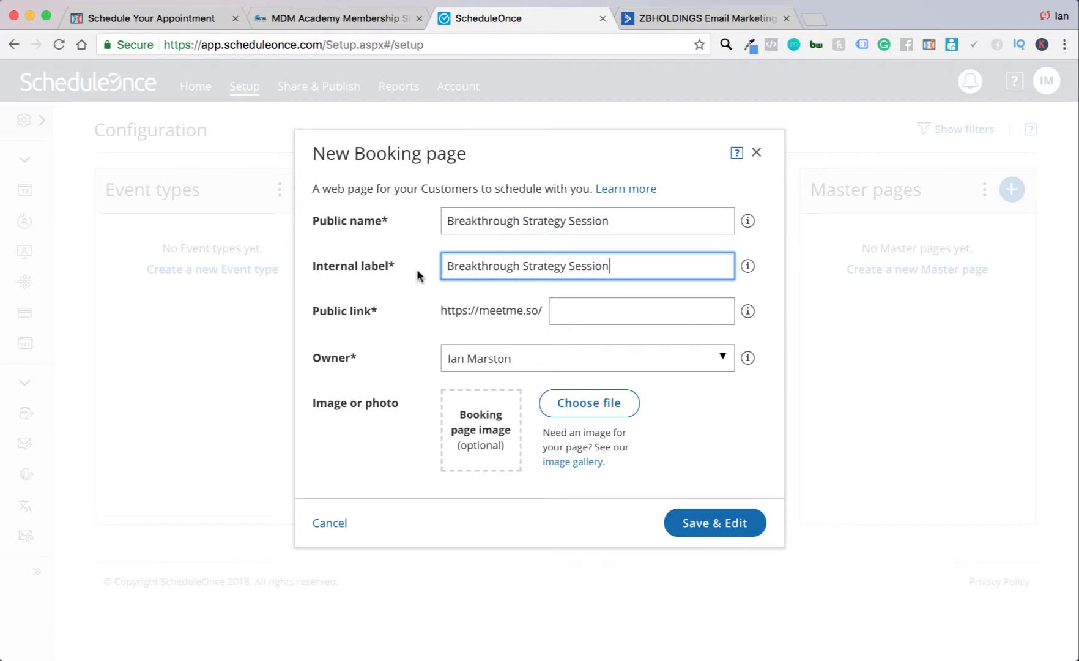
{"action": "key", "text": "super+a"}
{"action": "key", "text": "BackSpace"}
{"action": "type", "text": "MDM "}
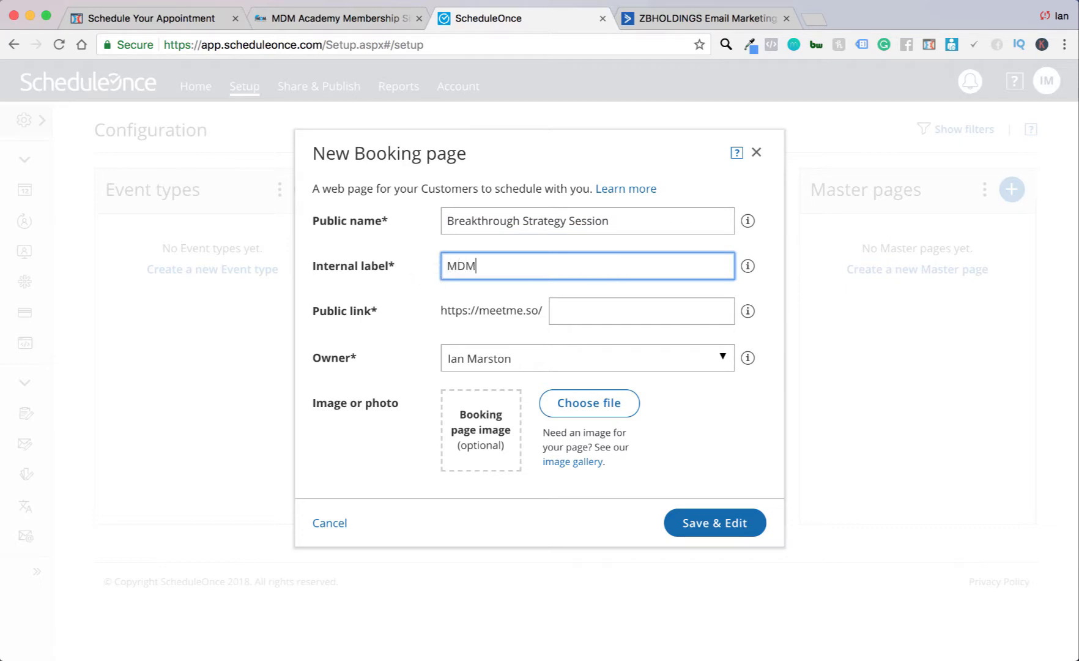
{"action": "type", "text": "Affilicate"}
{"action": "key", "text": "BackSpace"}
{"action": "key", "text": "BackSpace"}
{"action": "key", "text": "BackSpace"}
{"action": "key", "text": "BackSpace"}
{"action": "key", "text": "BackSpace"}
{"action": "key", "text": "BackSpace"}
{"action": "type", "text": "lat"}
{"action": "key", "text": "BackSpace"}
{"action": "type", "text": "iate Sales - Lea"}
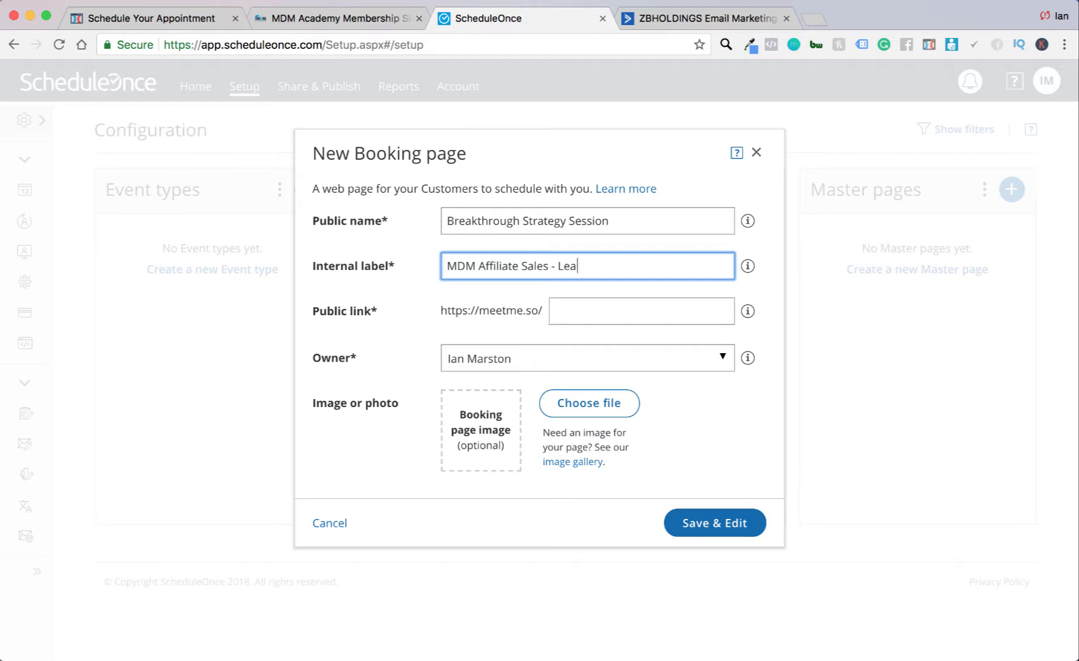
{"action": "type", "text": "ds"}
- Set the booking page's public link to "mdm-breakthrough-calls" and save the page to open it for editing
{"action": "left_click", "coordinate": [622, 316]}
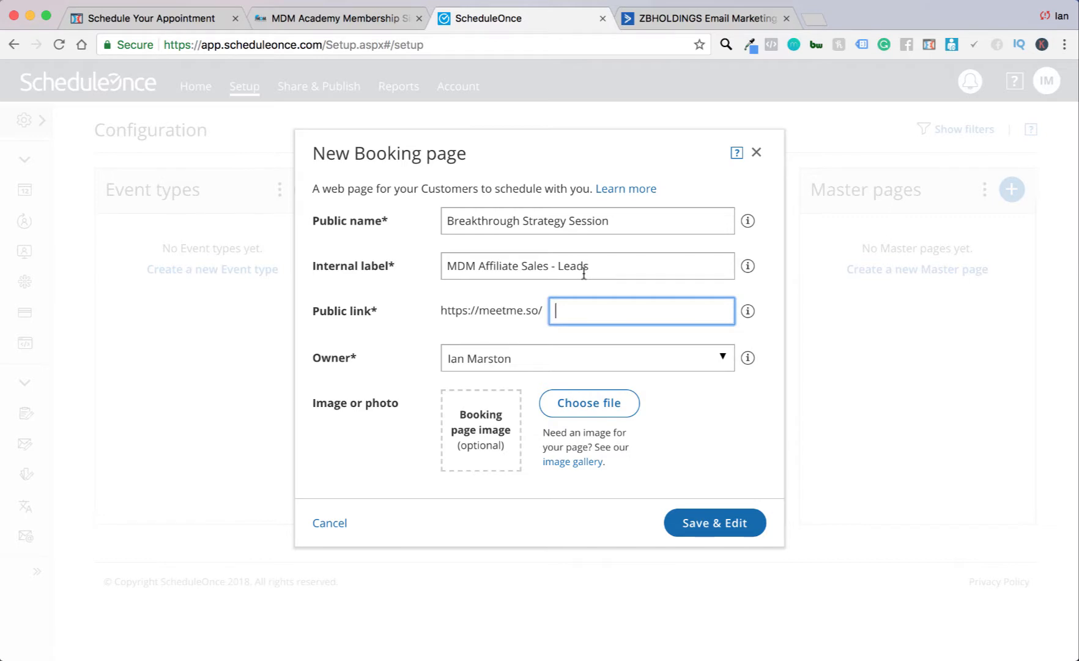
{"action": "type", "text": "mdm-breakthrough"}
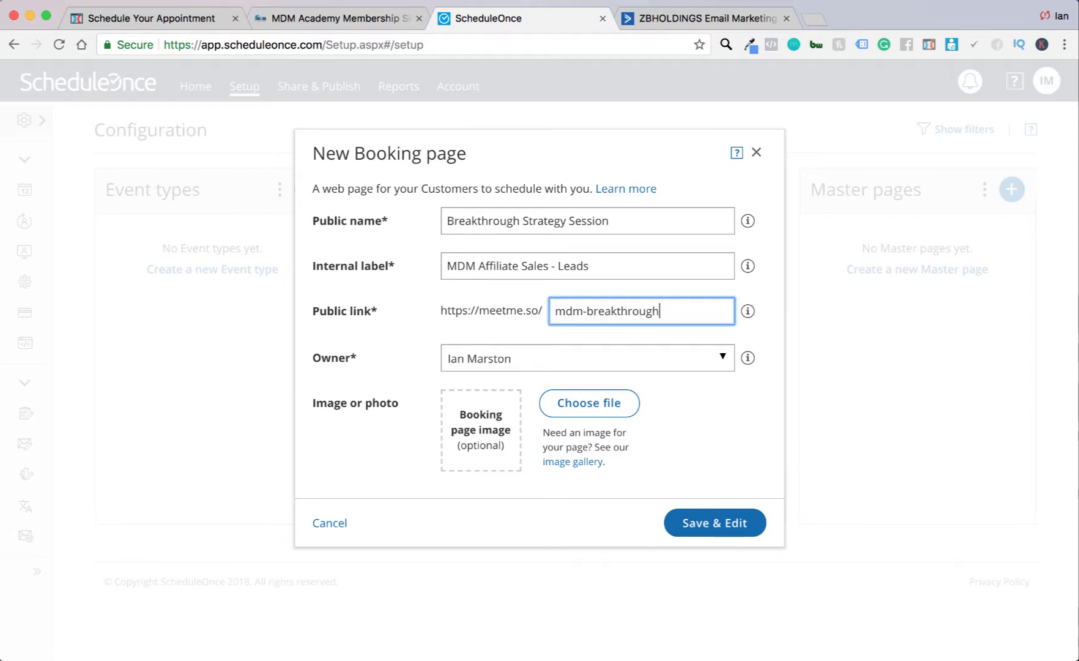
{"action": "type", "text": "-calls"}
{"action": "left_click", "coordinate": [746, 328]}
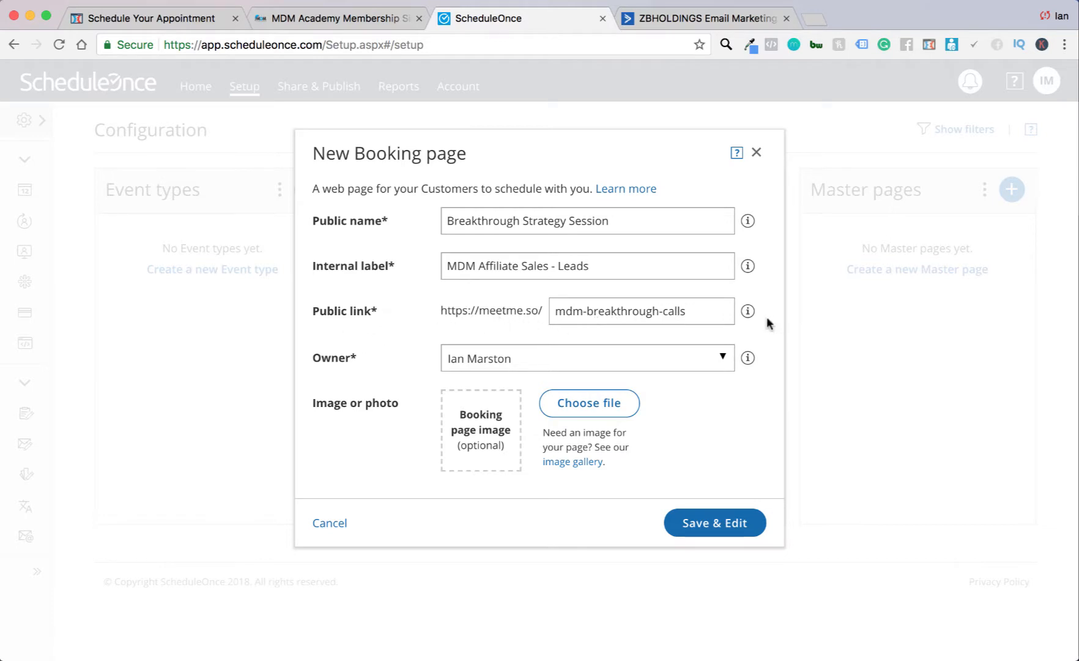
{"action": "mouse_move", "coordinate": [747, 314]}
{"action": "left_click", "coordinate": [706, 522]}
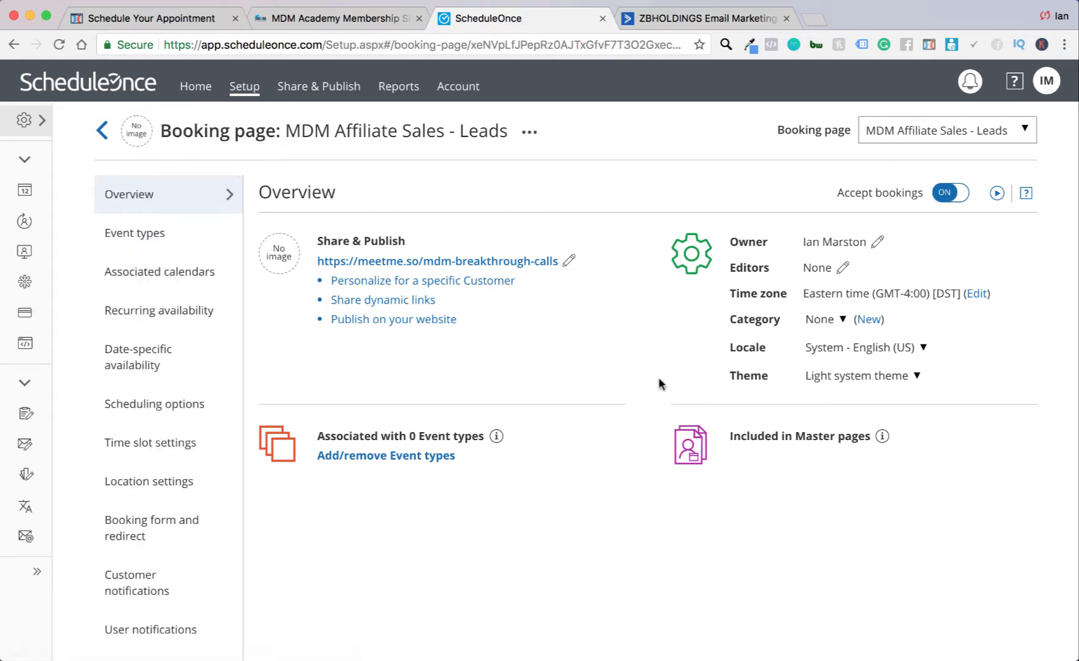
- Look over the new booking page's overview and its list of settings sections, from event types to public content
{"action": "scroll", "coordinate": [168, 617], "scroll_direction": "down", "scroll_amount": 5}
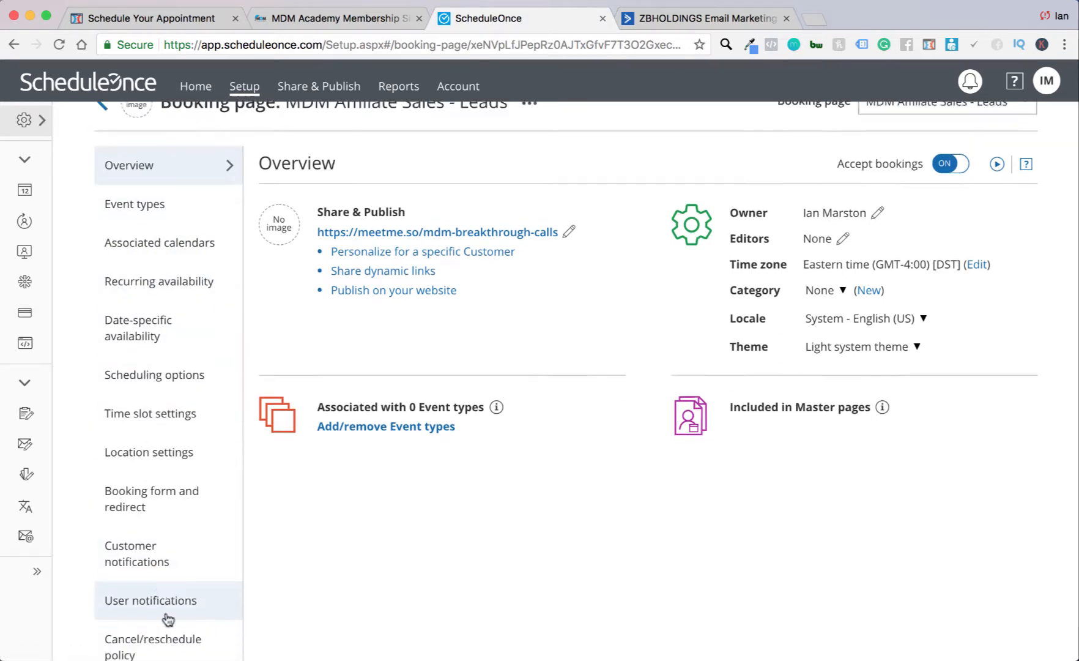
{"action": "scroll", "coordinate": [187, 306], "scroll_direction": "up", "scroll_amount": 2}
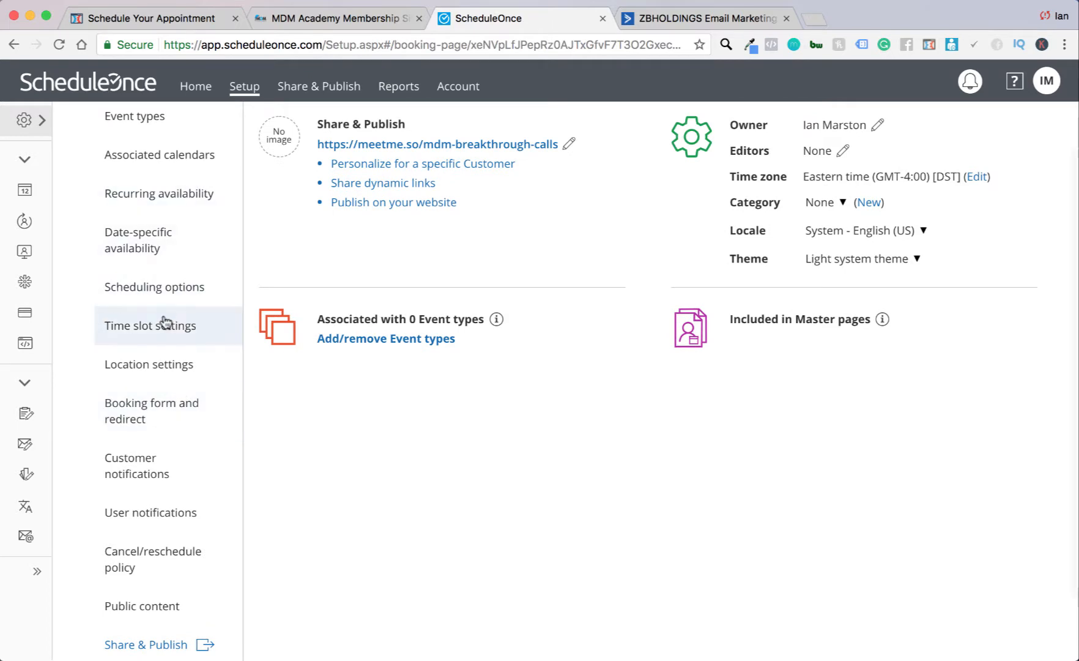
{"action": "scroll", "coordinate": [153, 392], "scroll_direction": "up", "scroll_amount": 4}
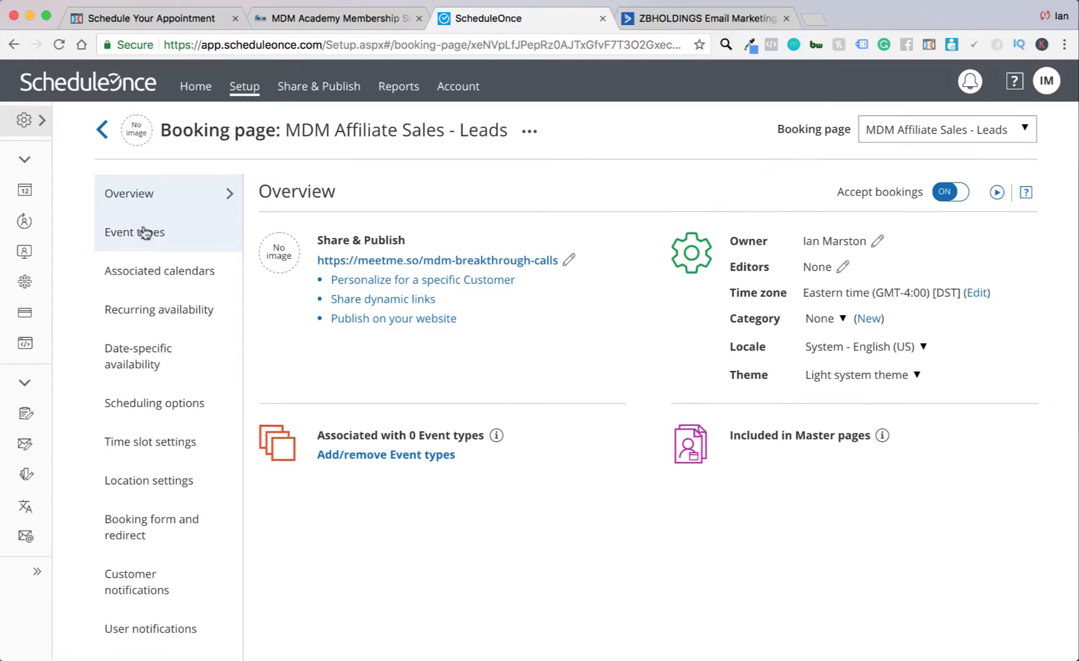
{"action": "scroll", "coordinate": [145, 275], "scroll_direction": "down", "scroll_amount": 3}
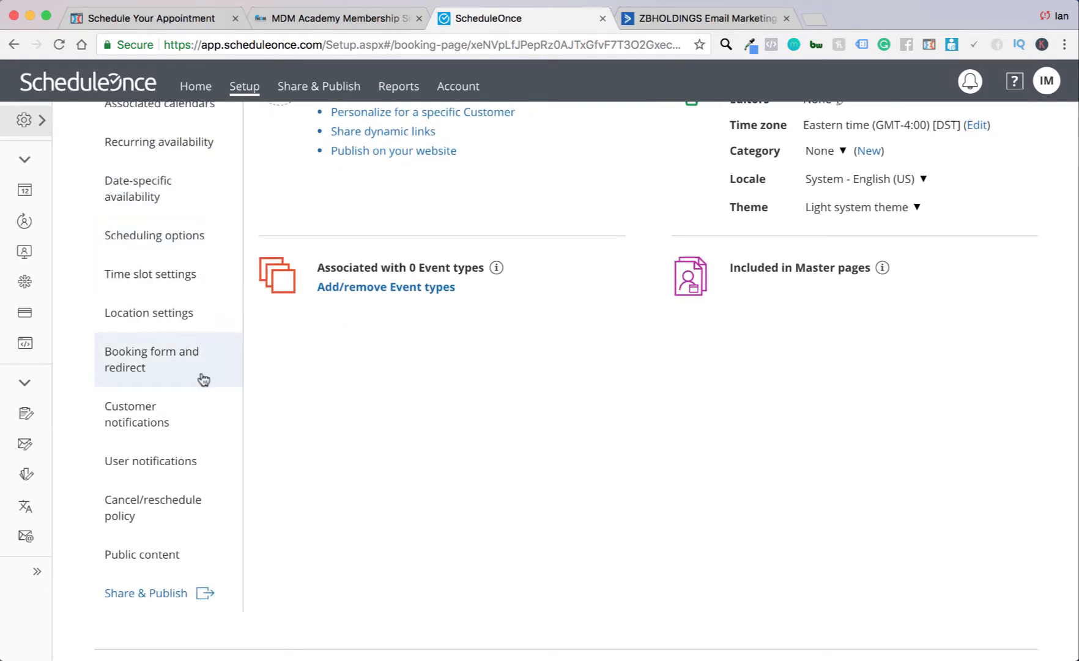
{"action": "scroll", "coordinate": [205, 380], "scroll_direction": "up", "scroll_amount": 3}
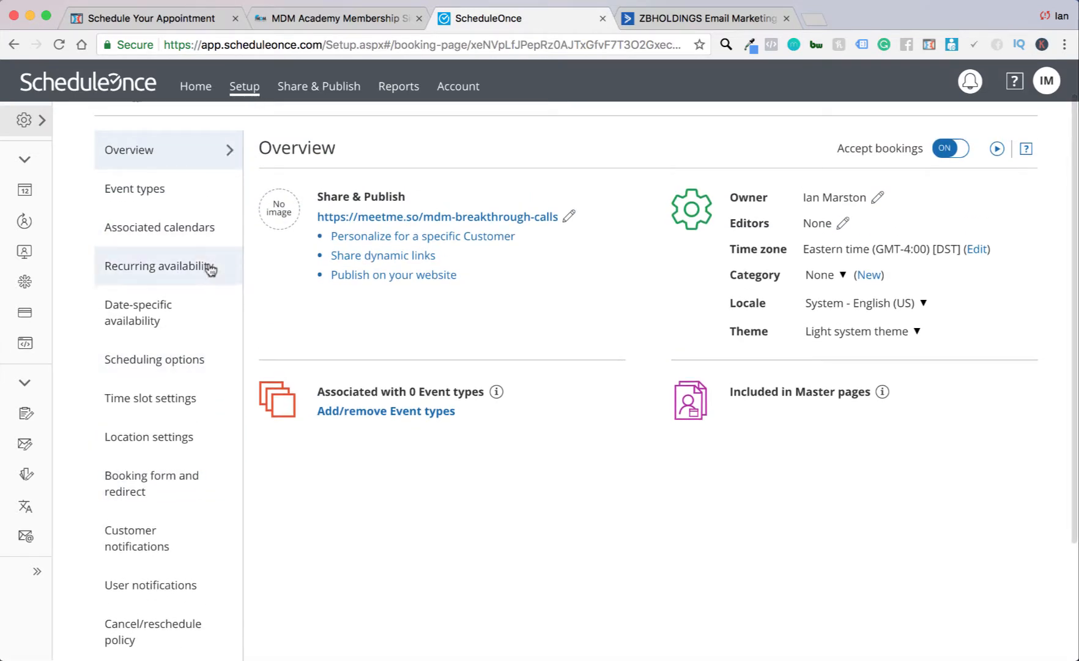
{"action": "scroll", "coordinate": [249, 267], "scroll_direction": "down", "scroll_amount": 1}
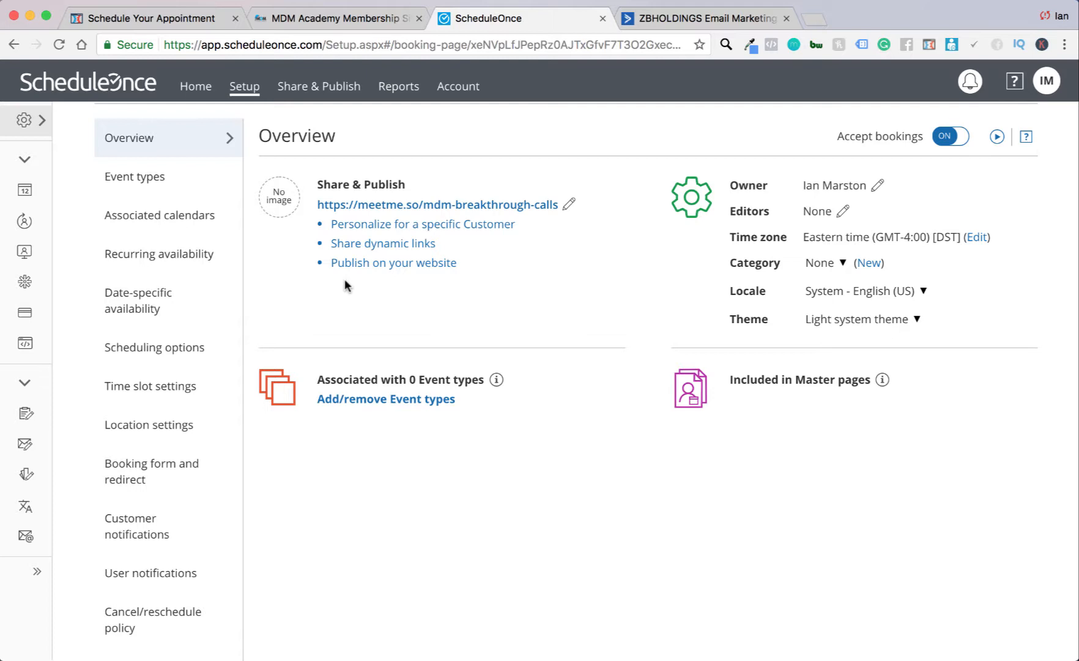
{"action": "scroll", "coordinate": [352, 320], "scroll_direction": "down", "scroll_amount": 1}
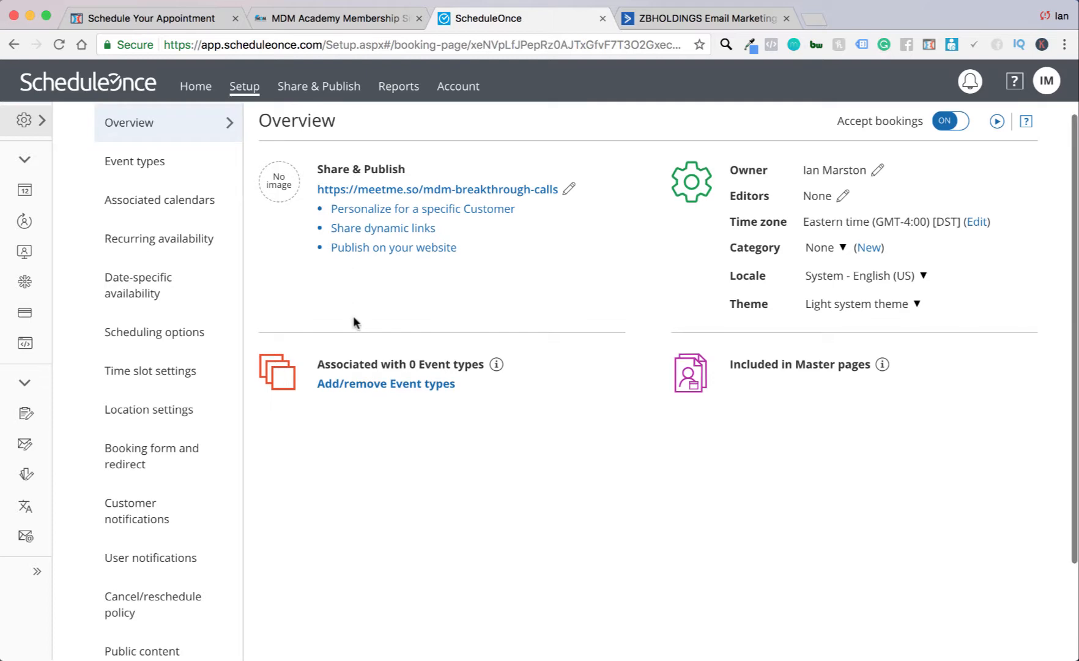
{"action": "scroll", "coordinate": [137, 579], "scroll_direction": "up", "scroll_amount": 3}
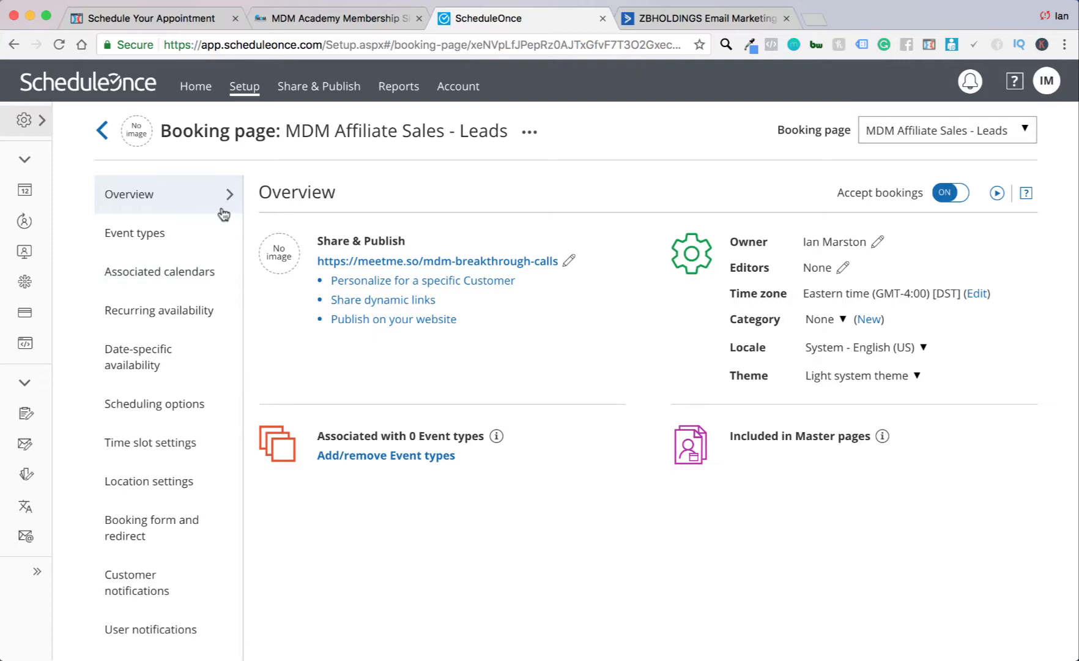
{"action": "scroll", "coordinate": [223, 213], "scroll_direction": "down", "scroll_amount": 3}
{"action": "scroll", "coordinate": [225, 213], "scroll_direction": "up", "scroll_amount": 3}
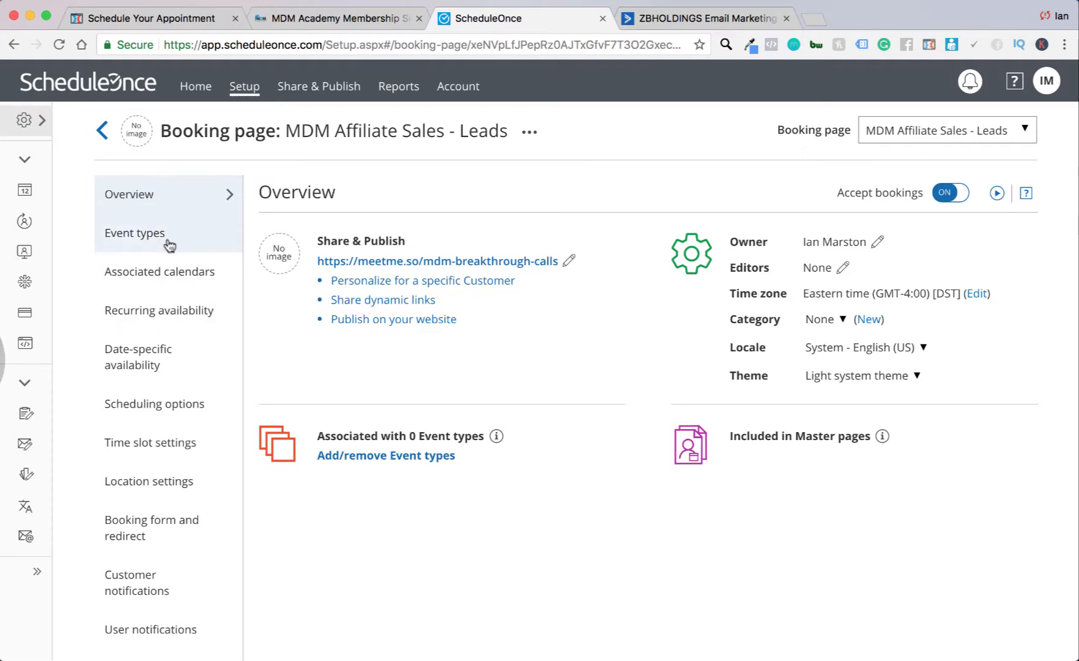
- Open the booking page's associated calendars settings and check which Google Calendar account is connected
{"action": "left_click", "coordinate": [157, 280]}
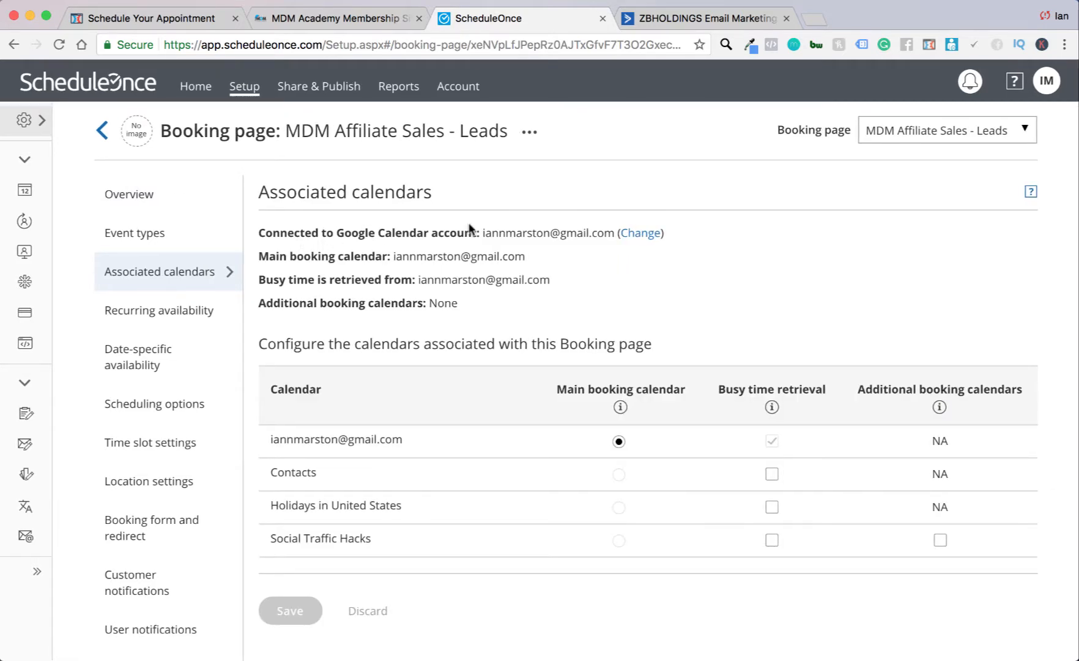
{"action": "left_click_drag", "start_coordinate": [474, 230], "coordinate": [534, 231]}
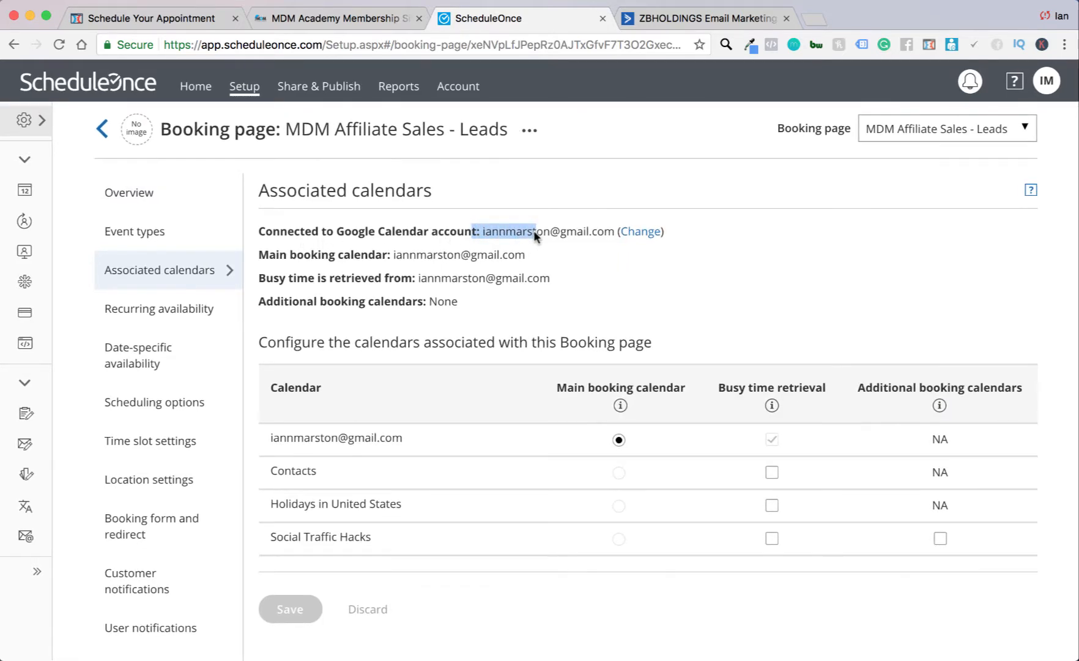
{"action": "left_click", "coordinate": [363, 236]}
{"action": "scroll", "coordinate": [330, 243], "scroll_direction": "up", "scroll_amount": 1}
{"action": "scroll", "coordinate": [583, 285], "scroll_direction": "down", "scroll_amount": 1}
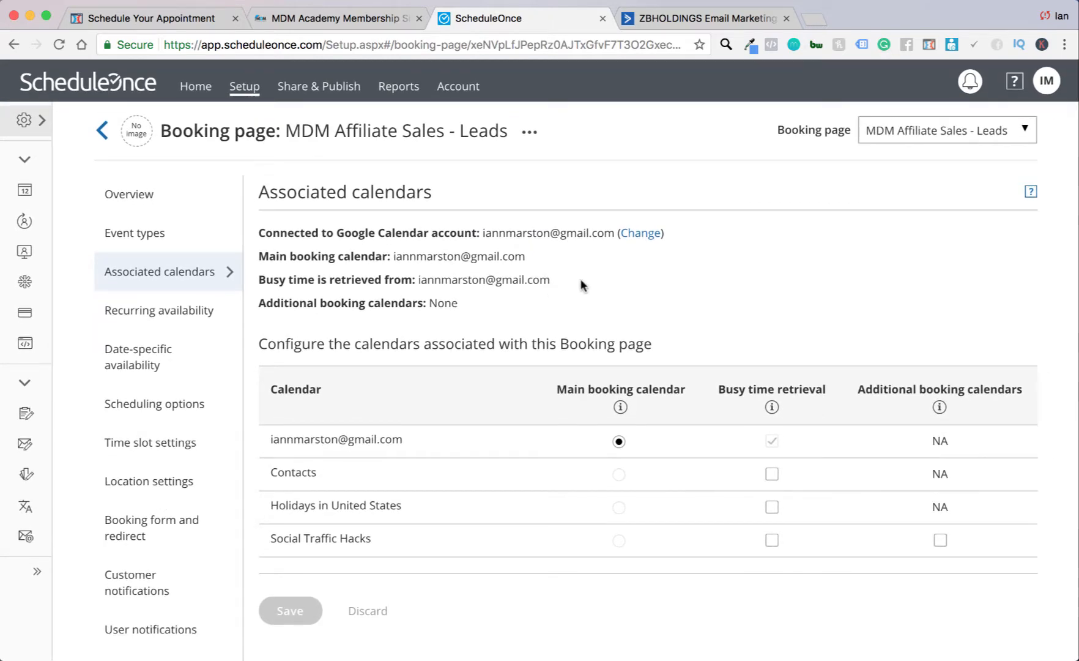
- Open the booking page's event types settings and check whether any event types exist
{"action": "left_click", "coordinate": [131, 230]}
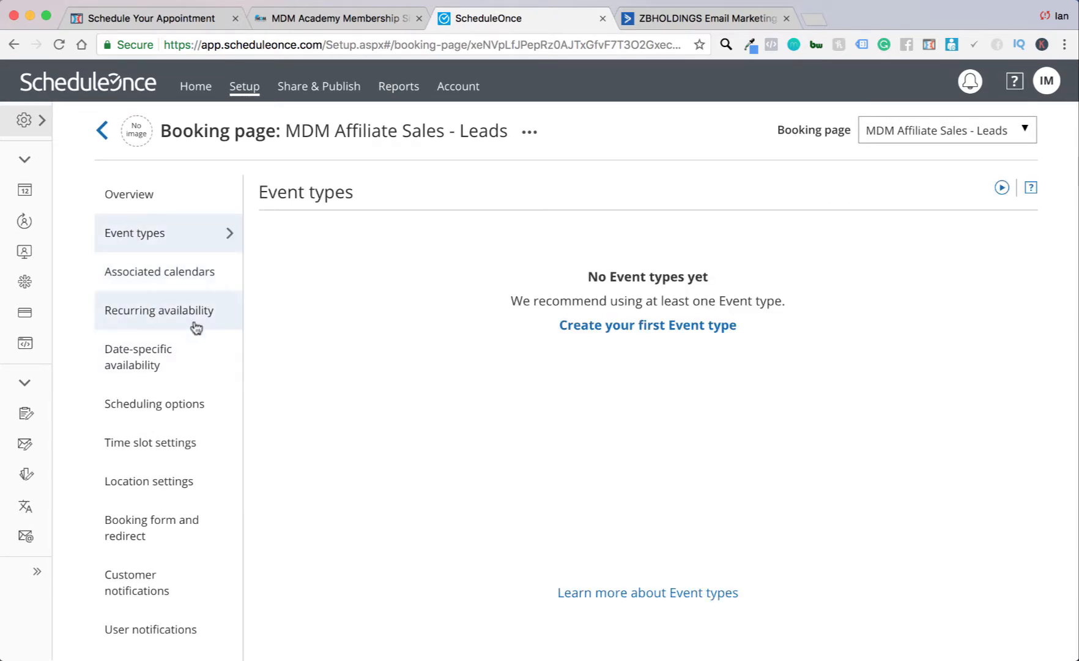
{"action": "scroll", "coordinate": [197, 324], "scroll_direction": "down", "scroll_amount": 1}
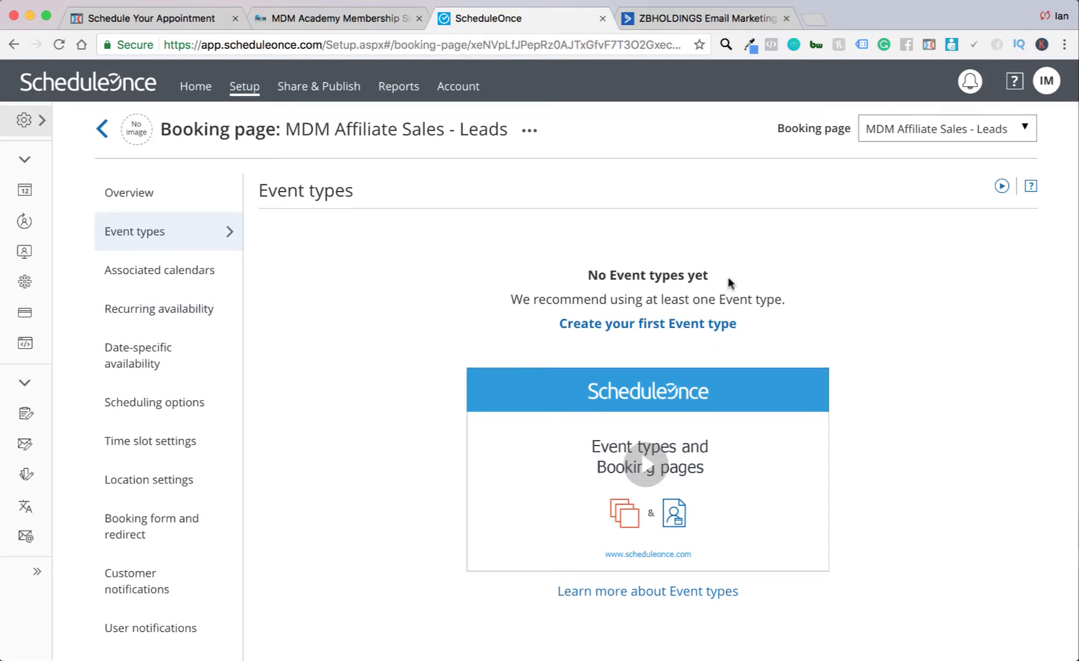
{"action": "scroll", "coordinate": [152, 310], "scroll_direction": "down", "scroll_amount": 1}
- Extend the weekly recurring availability for Monday through Friday to run from 8:00 AM to 5:00 PM
{"action": "left_click", "coordinate": [152, 309]}
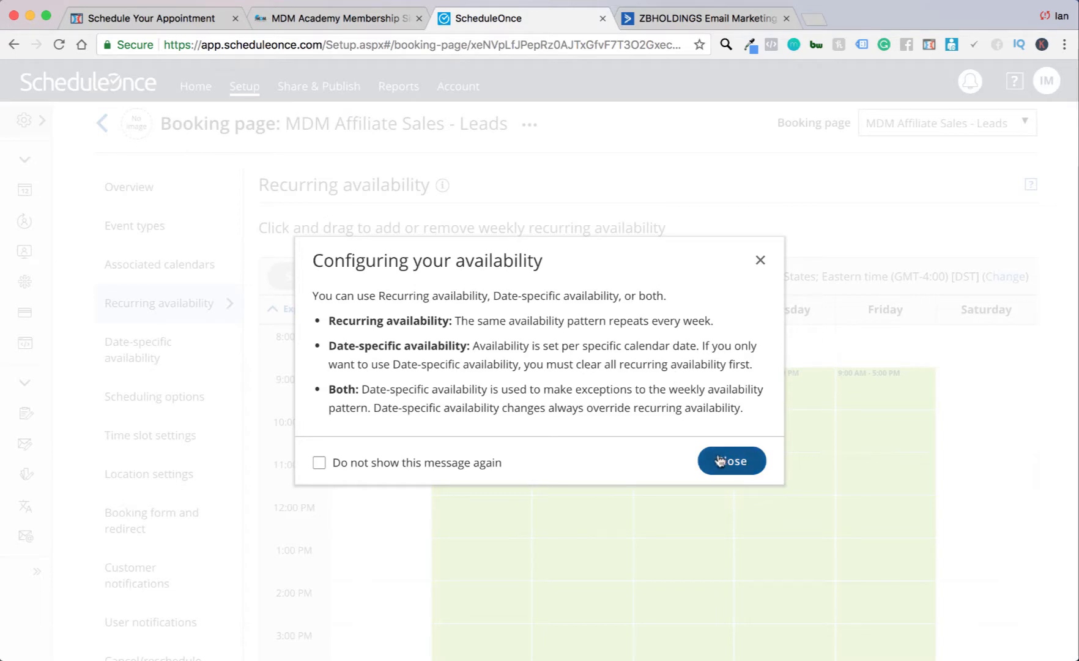
{"action": "left_click", "coordinate": [742, 464]}
{"action": "scroll", "coordinate": [532, 386], "scroll_direction": "down", "scroll_amount": 2}
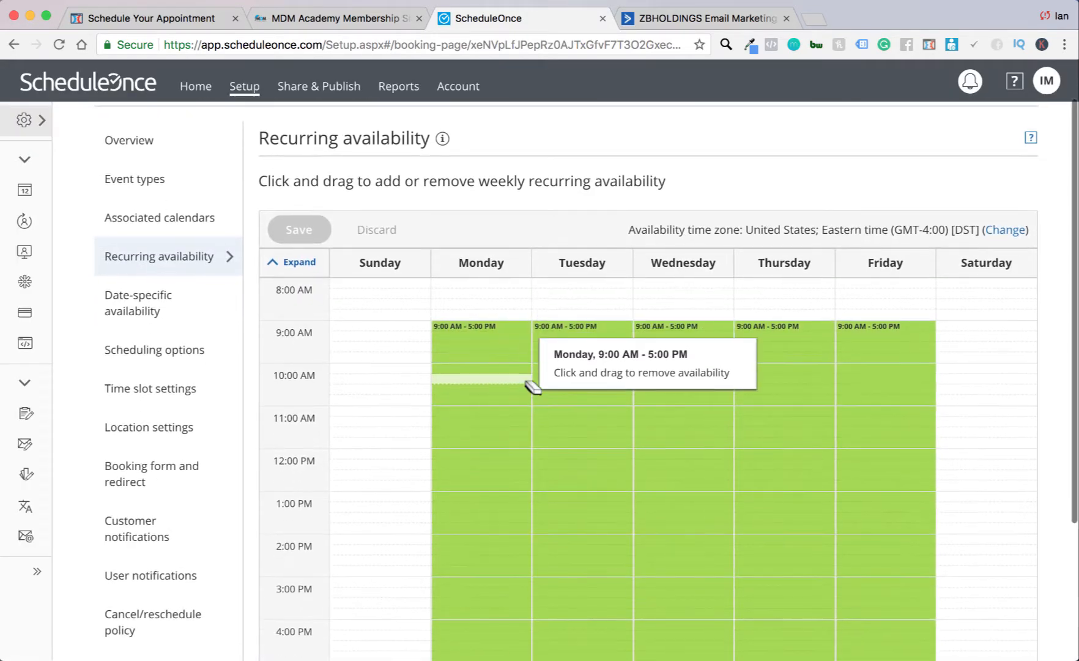
{"action": "scroll", "coordinate": [429, 260], "scroll_direction": "down", "scroll_amount": 1}
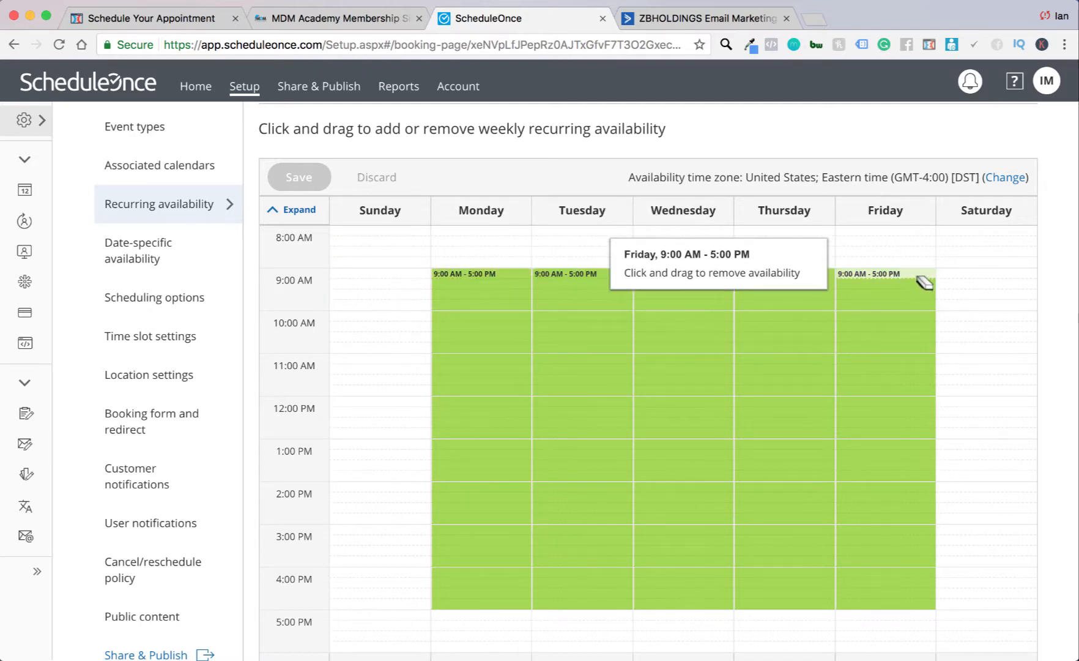
{"action": "left_click_drag", "start_coordinate": [514, 236], "coordinate": [497, 266]}
{"action": "left_click_drag", "start_coordinate": [607, 223], "coordinate": [612, 264]}
{"action": "left_click_drag", "start_coordinate": [682, 234], "coordinate": [915, 284]}
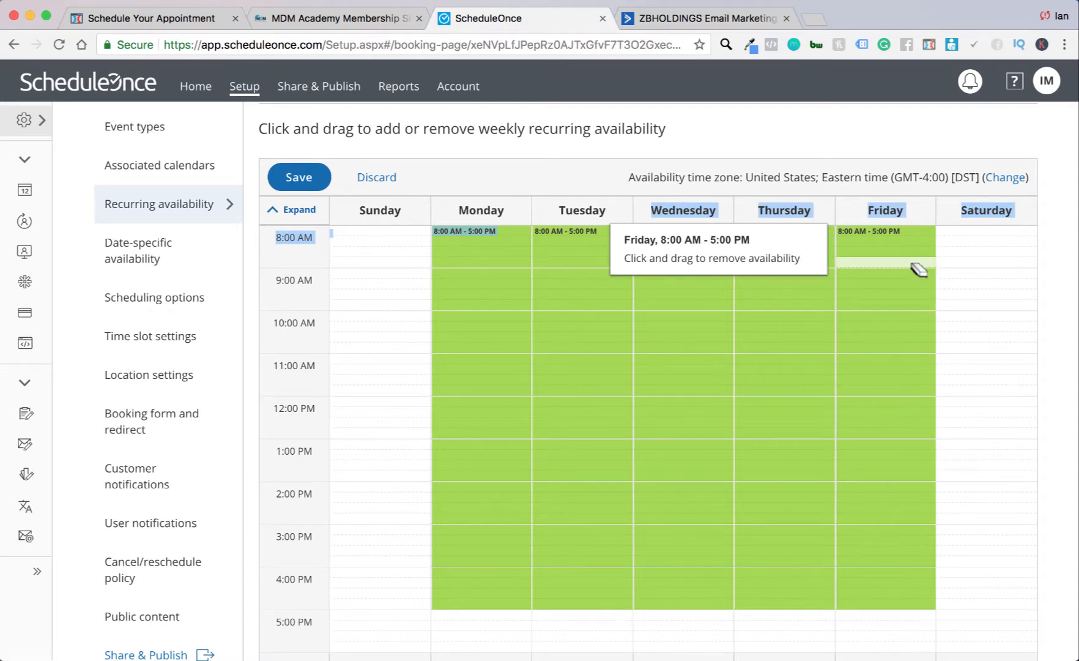
- Add Saturday recurring availability from 8:00 AM to 5:00 PM, keeping Friday's 8:00 AM start, and save the weekly schedule
{"action": "scroll", "coordinate": [916, 265], "scroll_direction": "down", "scroll_amount": 3}
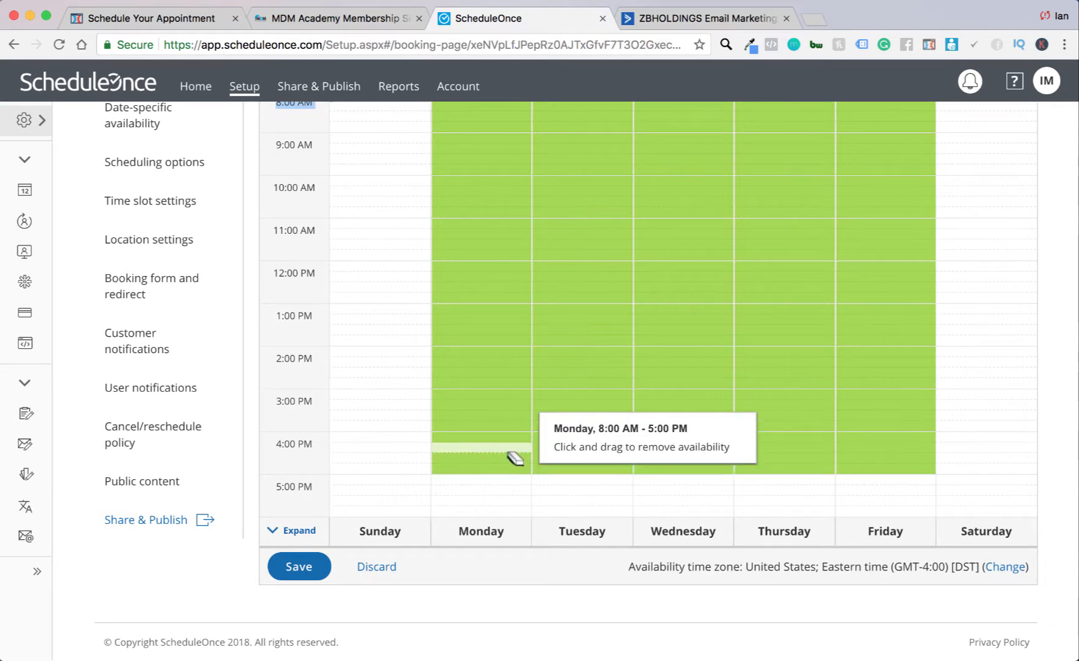
{"action": "scroll", "coordinate": [497, 410], "scroll_direction": "up", "scroll_amount": 5}
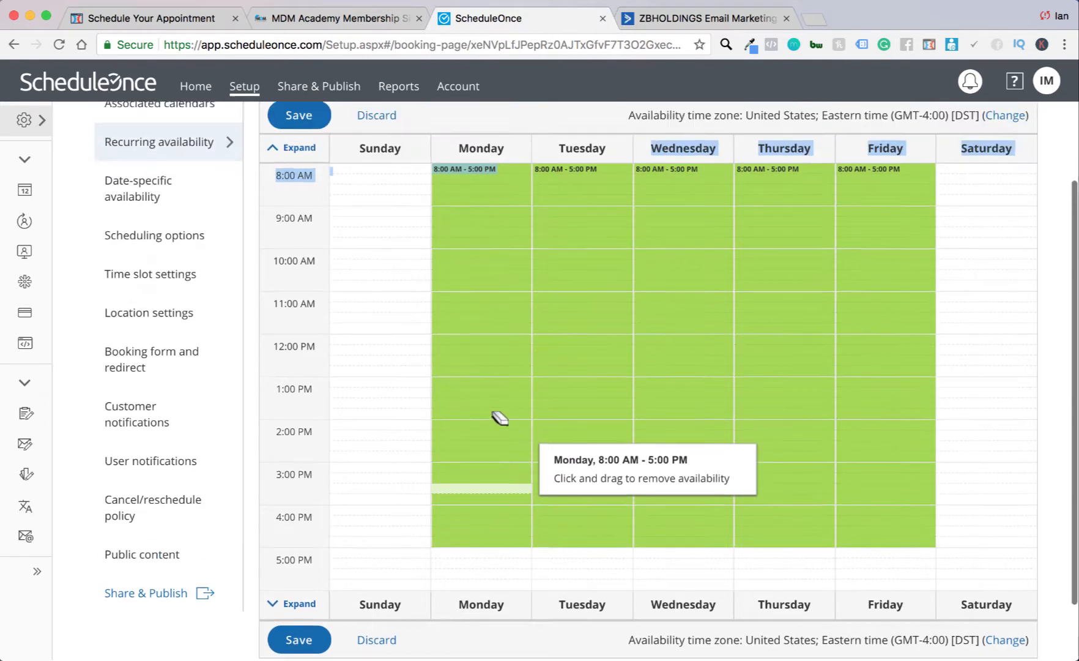
{"action": "scroll", "coordinate": [499, 415], "scroll_direction": "down", "scroll_amount": 3}
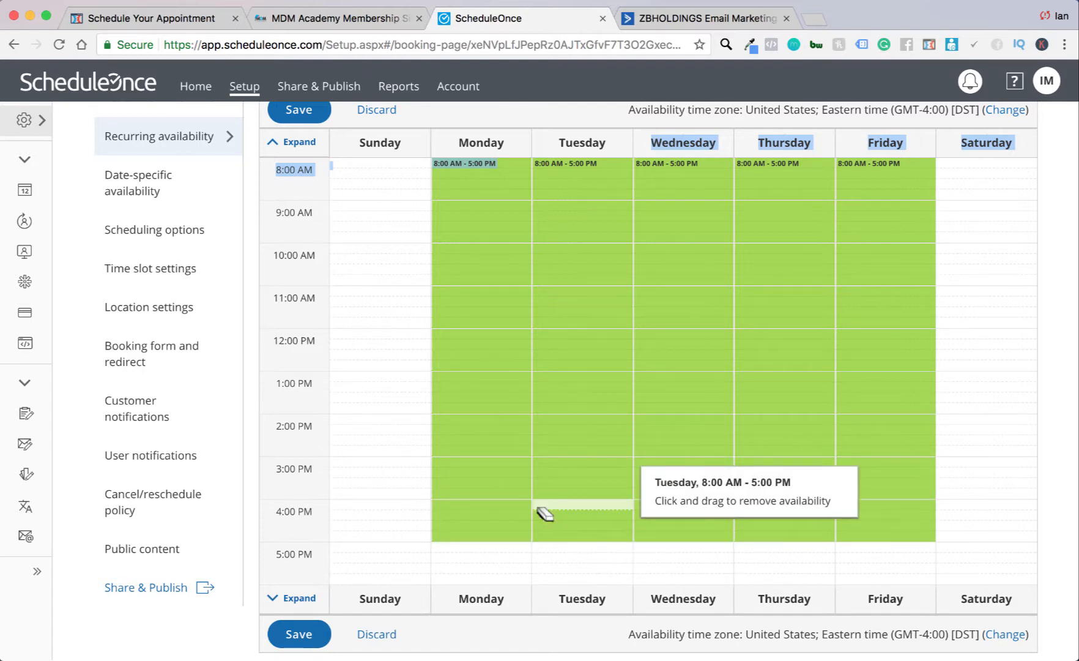
{"action": "scroll", "coordinate": [542, 526], "scroll_direction": "down", "scroll_amount": 2}
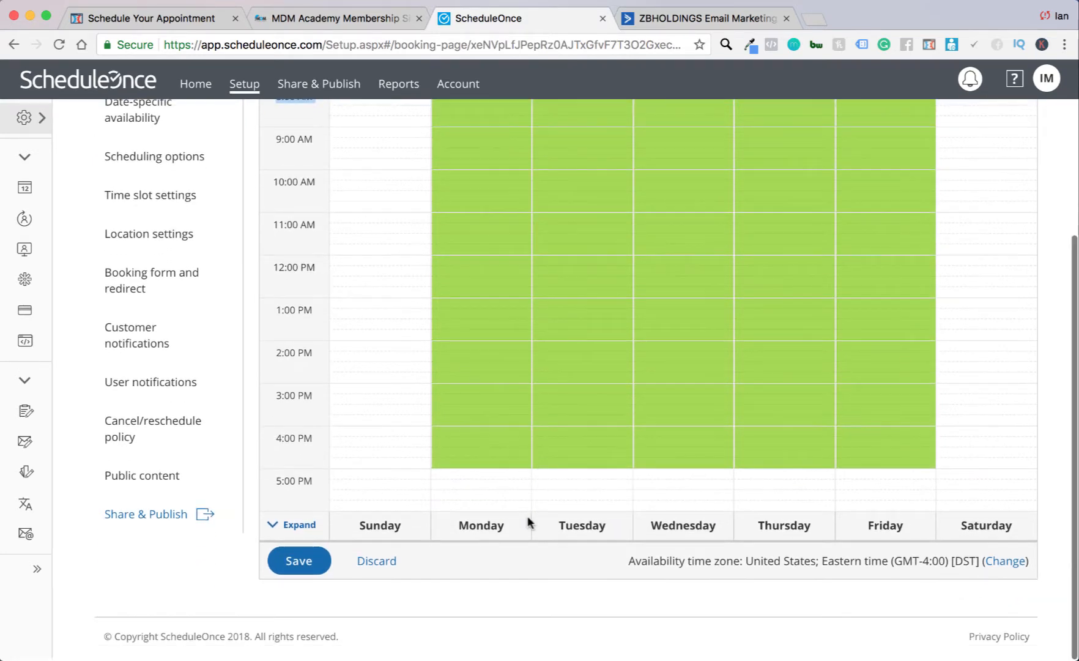
{"action": "scroll", "coordinate": [527, 521], "scroll_direction": "up", "scroll_amount": 5}
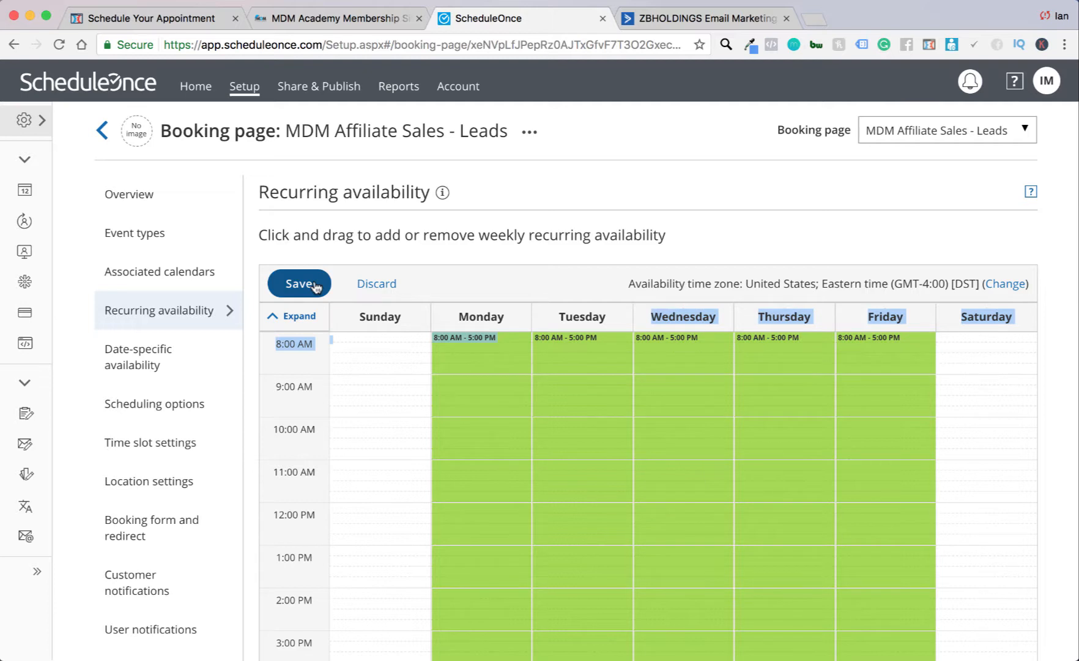
{"action": "mouse_move", "coordinate": [932, 340]}
{"action": "left_mouse_down"}
{"action": "mouse_move", "coordinate": [1031, 343]}
{"action": "mouse_move", "coordinate": [985, 656]}
{"action": "left_mouse_up"}
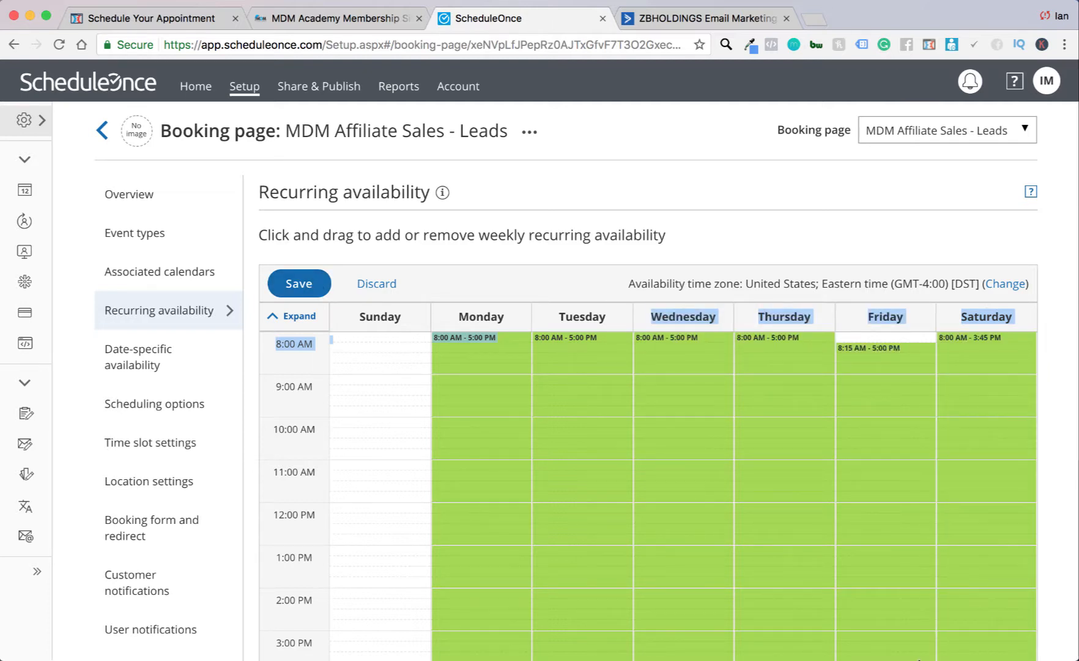
{"action": "left_click", "coordinate": [908, 338]}
{"action": "scroll", "coordinate": [918, 350], "scroll_direction": "down", "scroll_amount": 5}
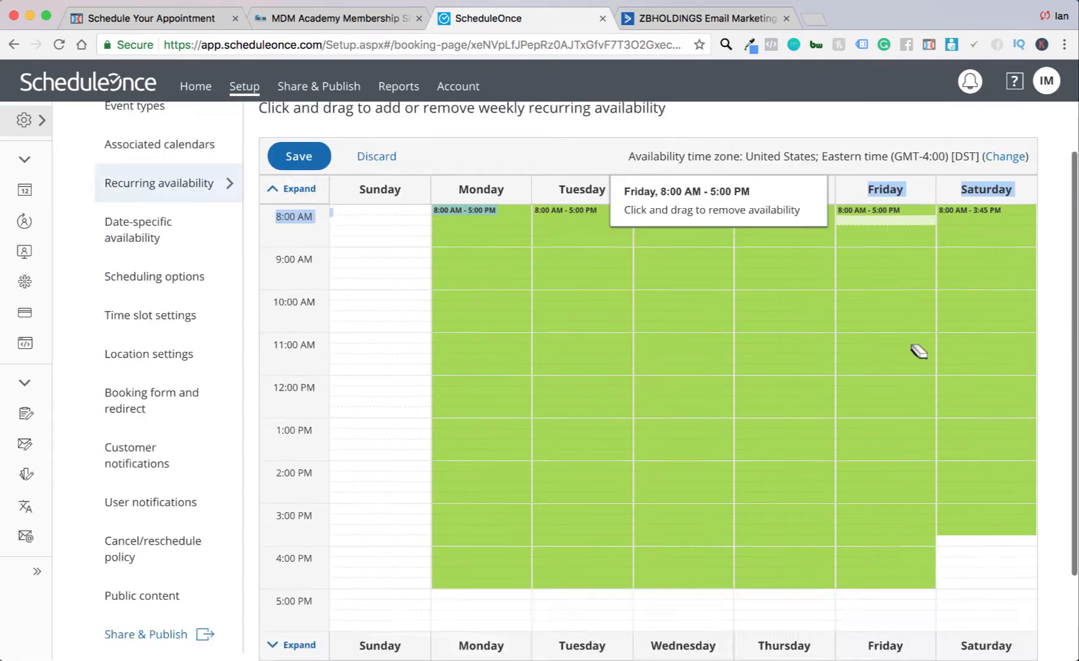
{"action": "left_click", "coordinate": [1011, 420]}
{"action": "left_click", "coordinate": [1010, 470]}
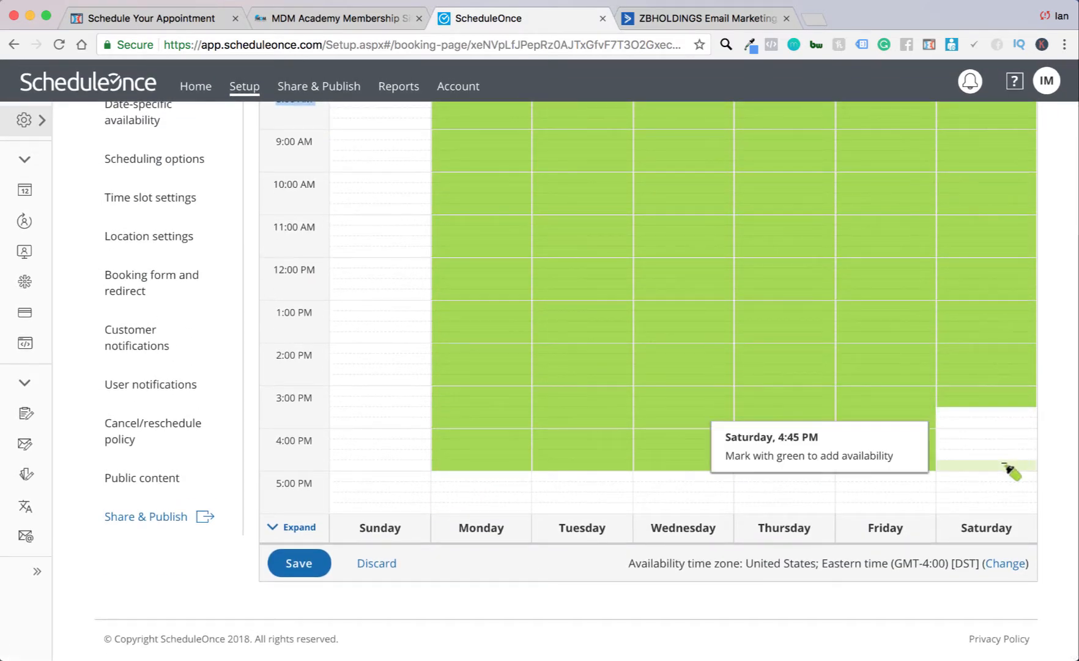
{"action": "left_click_drag", "start_coordinate": [1007, 428], "coordinate": [1001, 461]}
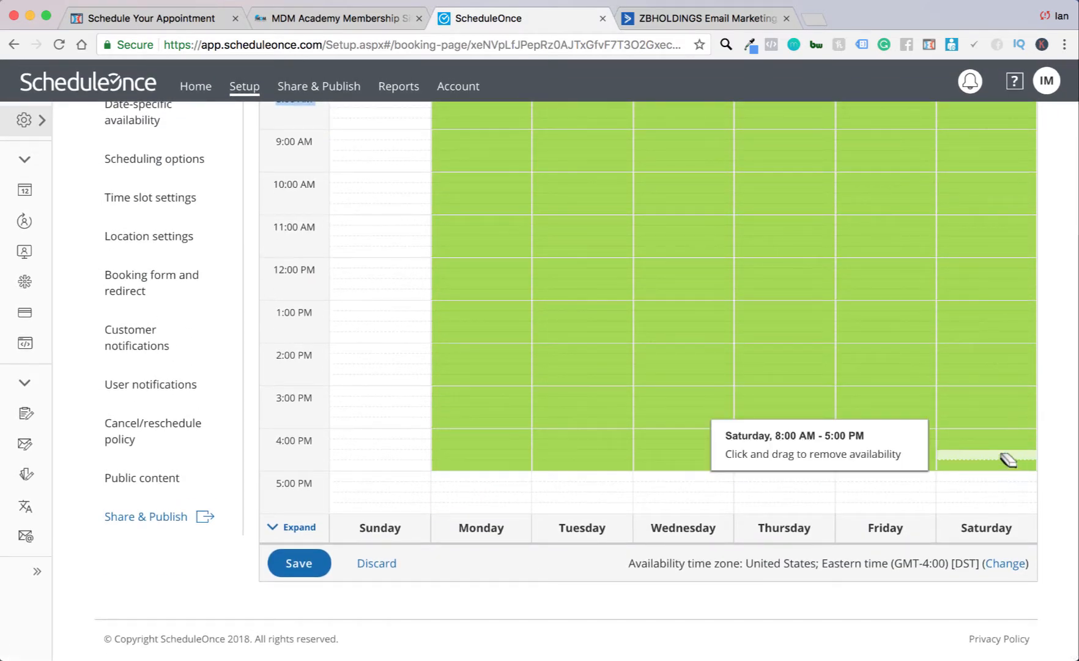
{"action": "scroll", "coordinate": [706, 395], "scroll_direction": "up", "scroll_amount": 5}
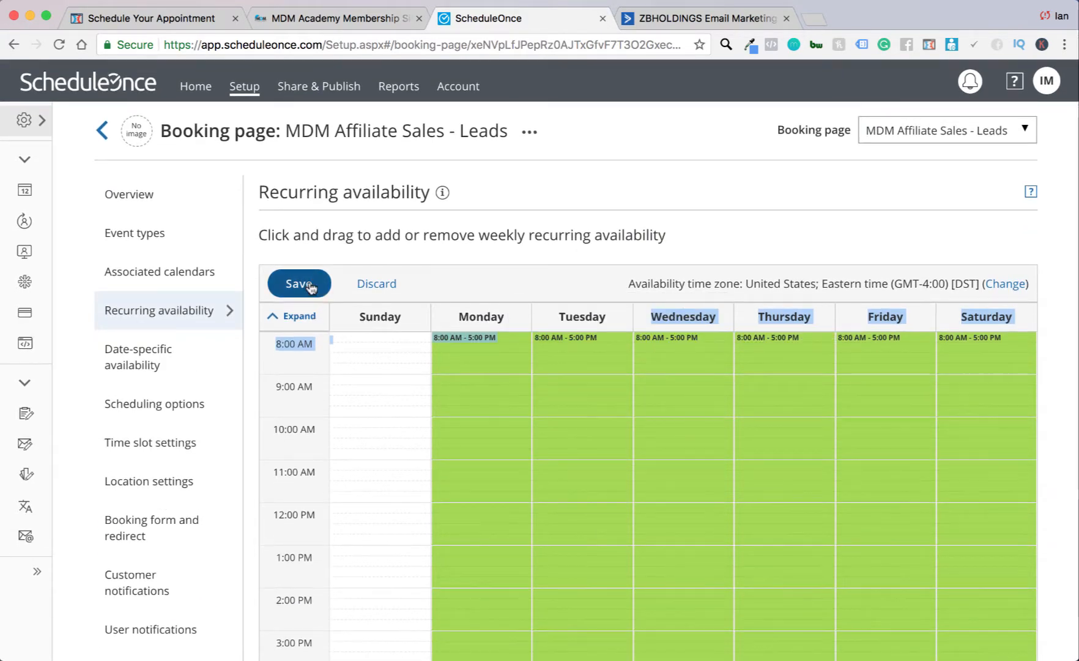
{"action": "left_click", "coordinate": [312, 284]}
- Open the date-specific availability settings, dismiss the introduction message and examine the week of May 13 - 19 for existing calendar events
{"action": "scroll", "coordinate": [502, 324], "scroll_direction": "down", "scroll_amount": 1}
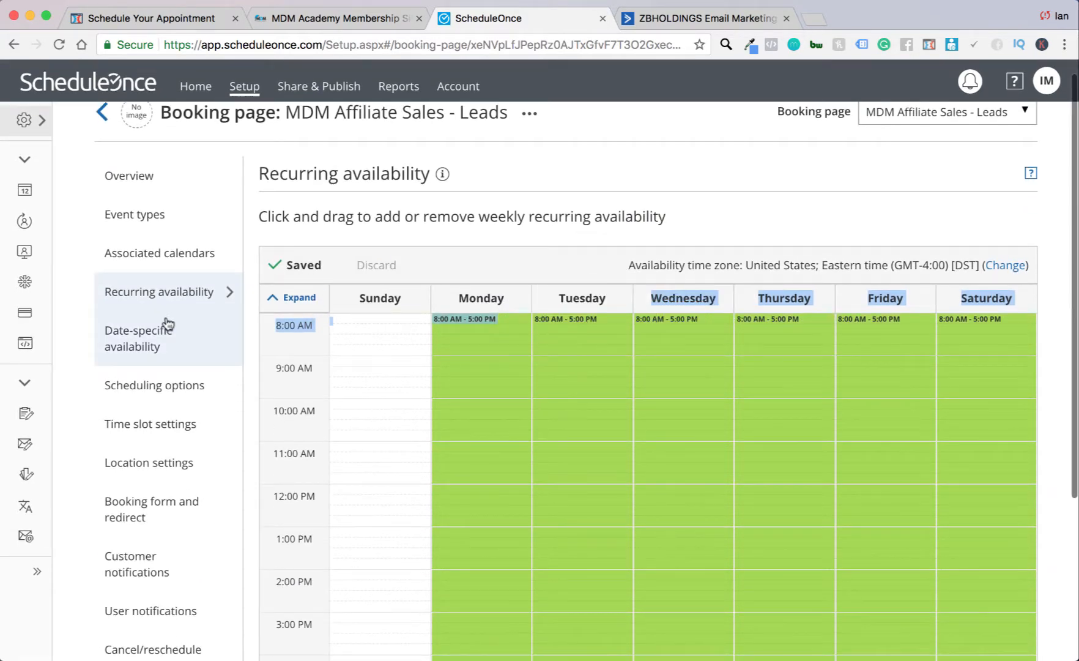
{"action": "left_click", "coordinate": [154, 335]}
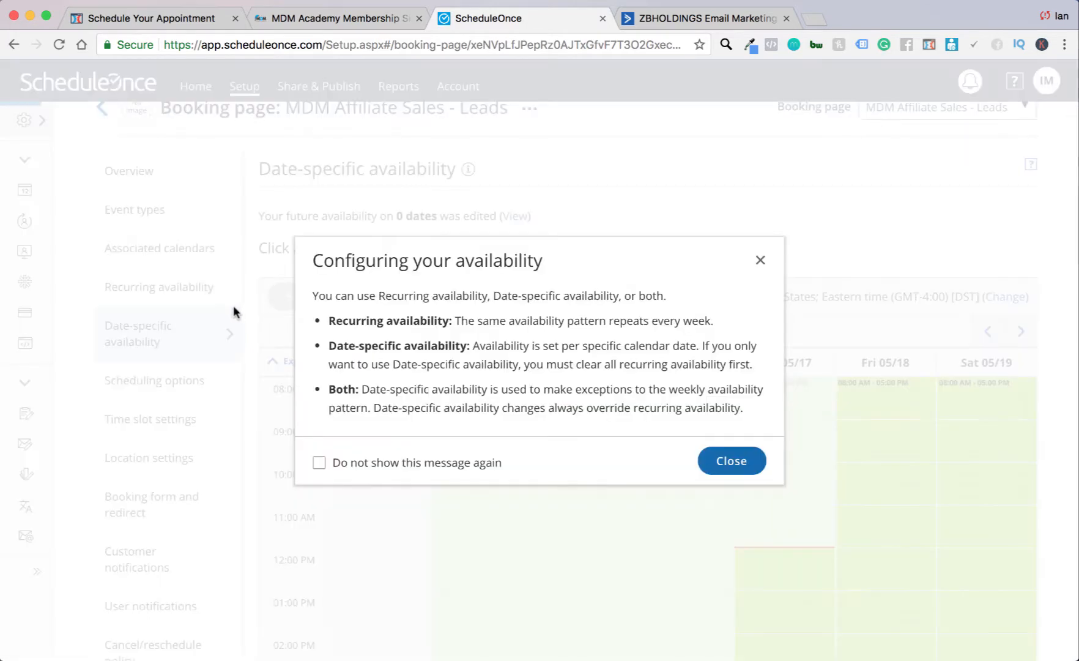
{"action": "left_click", "coordinate": [758, 260]}
{"action": "scroll", "coordinate": [670, 355], "scroll_direction": "down", "scroll_amount": 4}
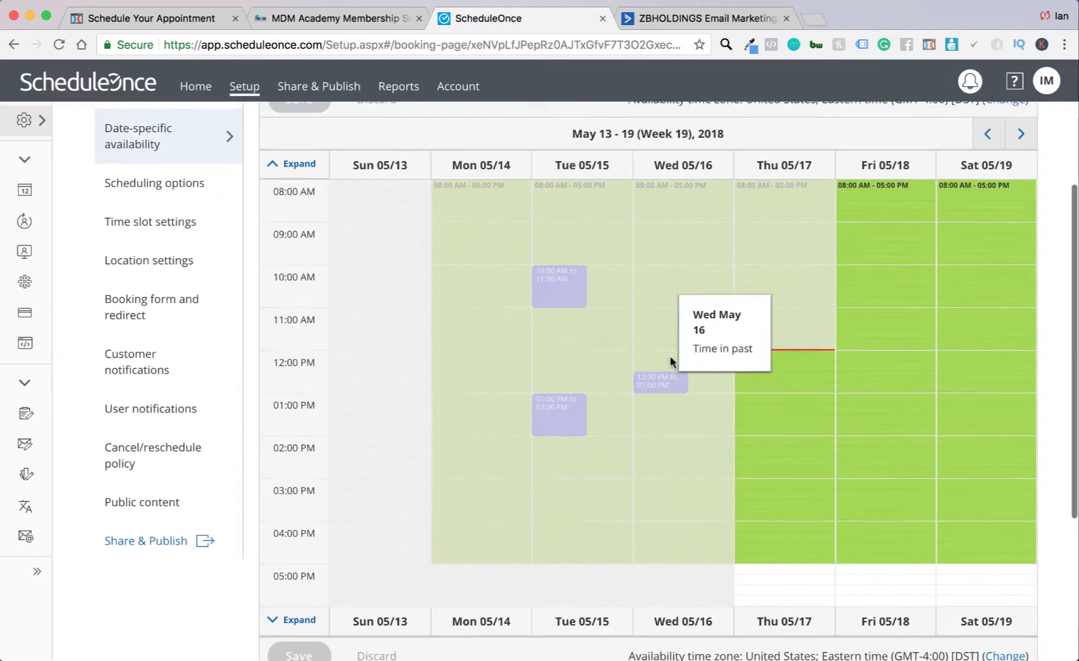
{"action": "scroll", "coordinate": [581, 349], "scroll_direction": "up", "scroll_amount": 2}
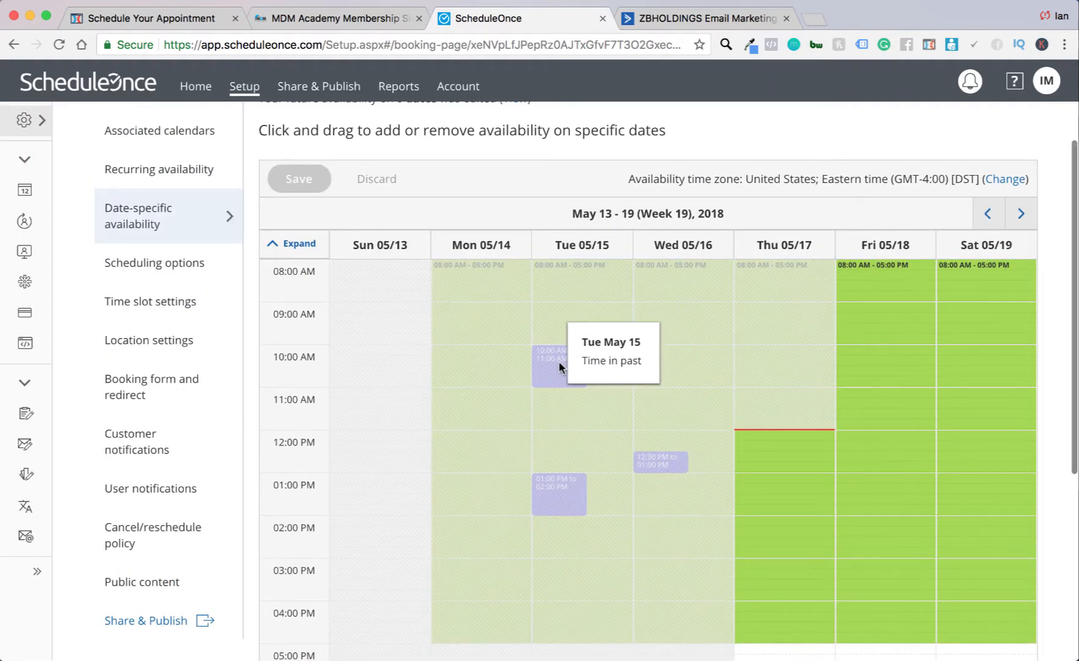
{"action": "scroll", "coordinate": [688, 243], "scroll_direction": "up", "scroll_amount": 2}
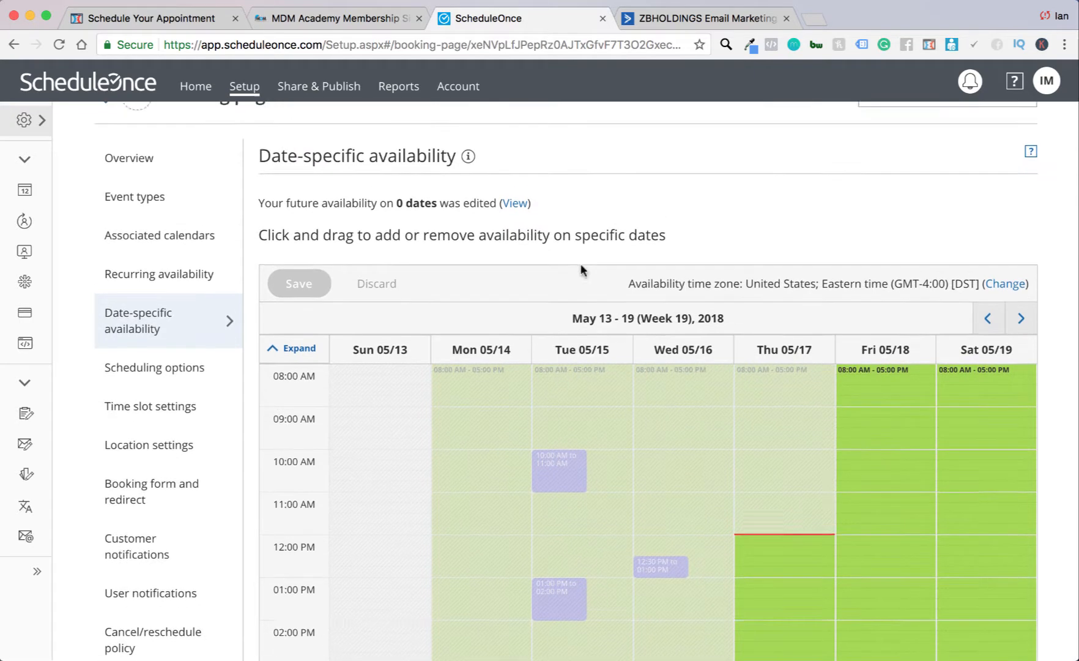
{"action": "scroll", "coordinate": [494, 269], "scroll_direction": "up", "scroll_amount": 2}
{"action": "scroll", "coordinate": [455, 276], "scroll_direction": "down", "scroll_amount": 2}
{"action": "scroll", "coordinate": [455, 273], "scroll_direction": "down", "scroll_amount": 5}
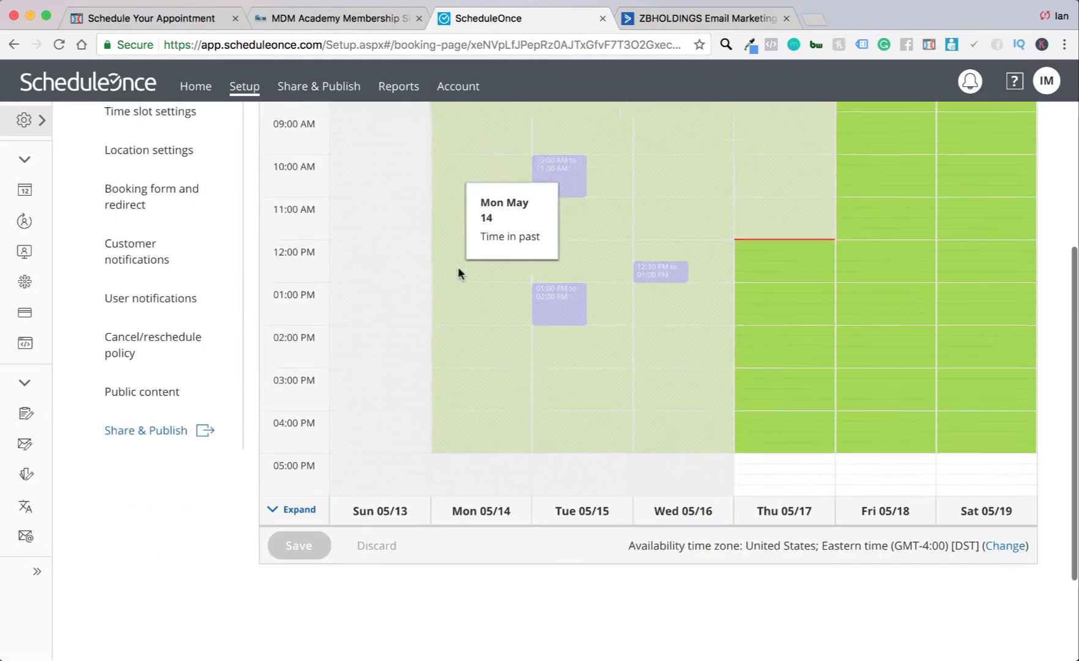
{"action": "scroll", "coordinate": [457, 266], "scroll_direction": "up", "scroll_amount": 4}
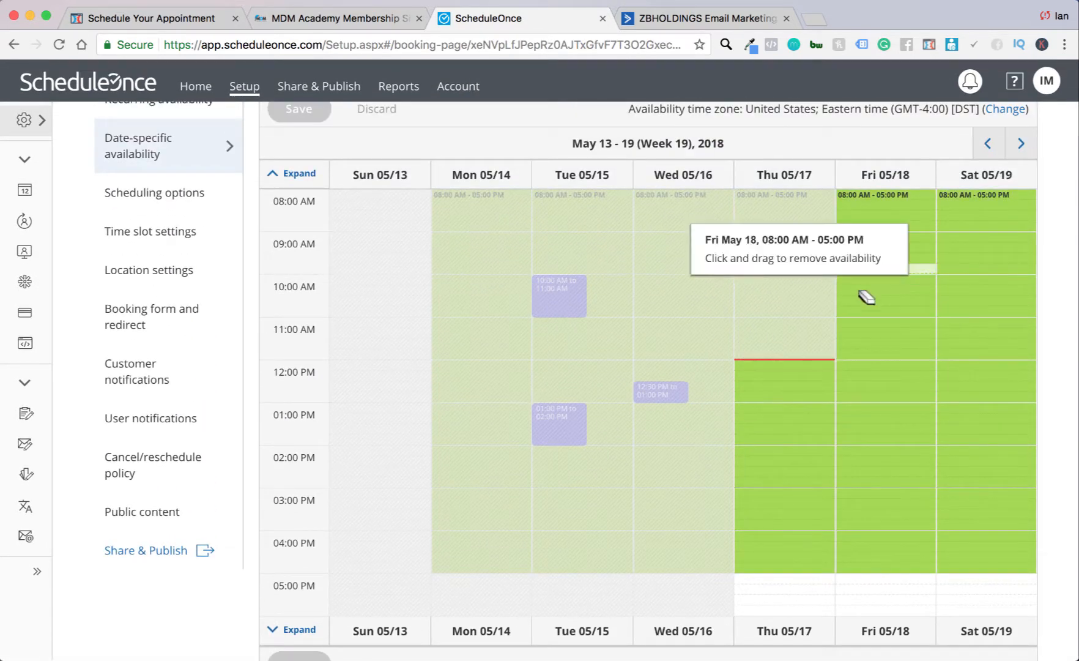
{"action": "scroll", "coordinate": [856, 294], "scroll_direction": "up", "scroll_amount": 3}
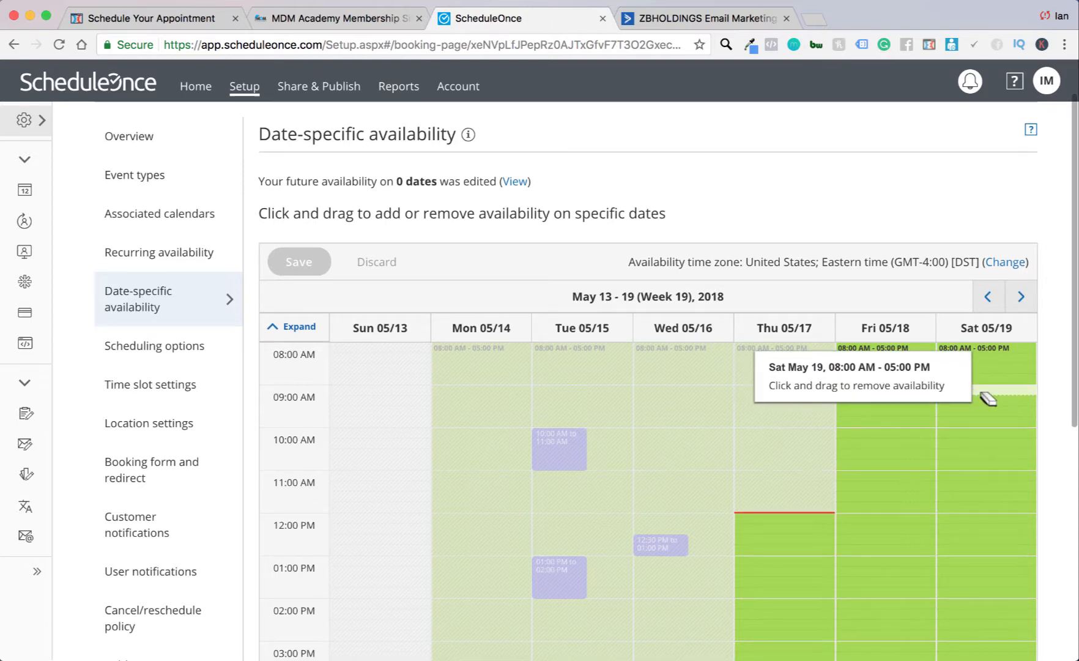
- Remove the 9:00 AM to 10:00 AM availability on Saturday May 19, restore it, and leave the date-specific settings without saving
{"action": "left_click_drag", "start_coordinate": [983, 396], "coordinate": [985, 424]}
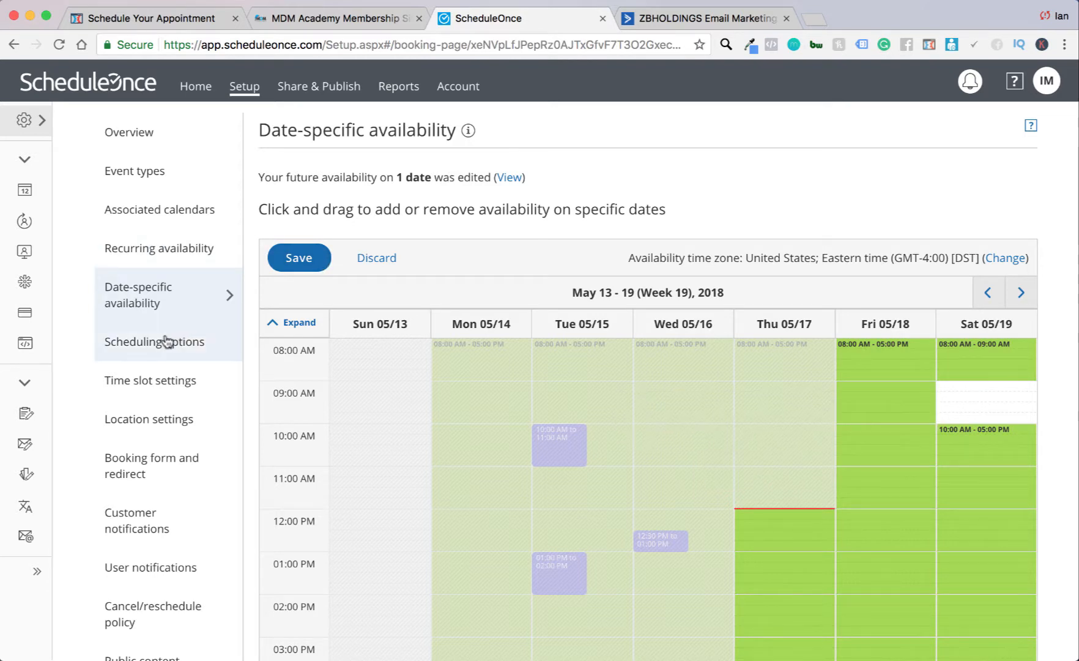
{"action": "left_click_drag", "start_coordinate": [1003, 430], "coordinate": [997, 386]}
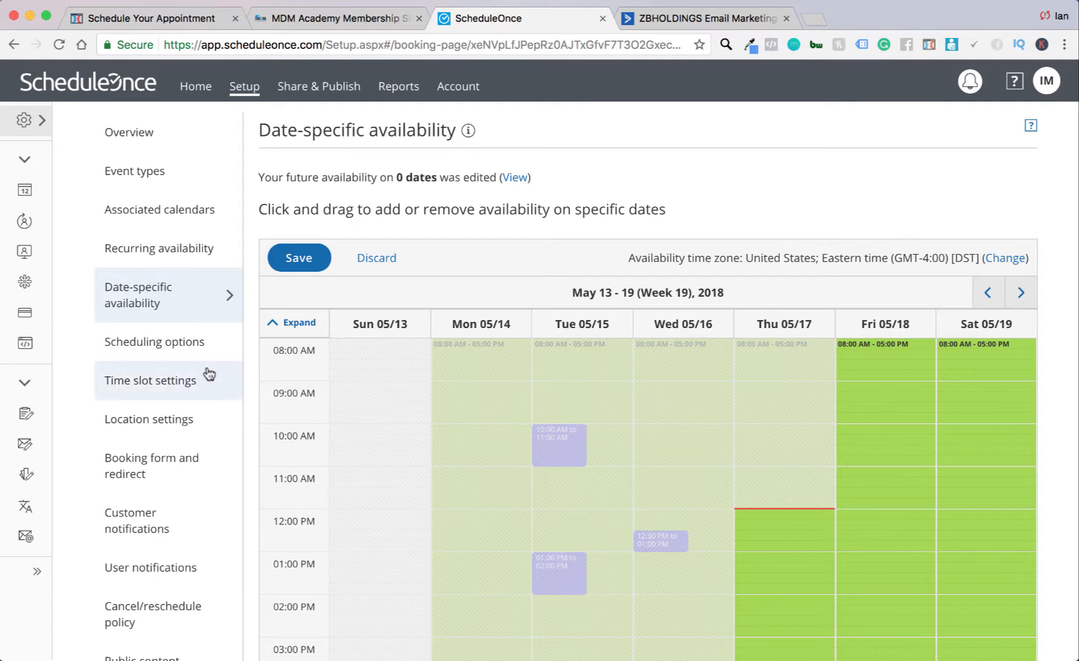
{"action": "left_click", "coordinate": [145, 345]}
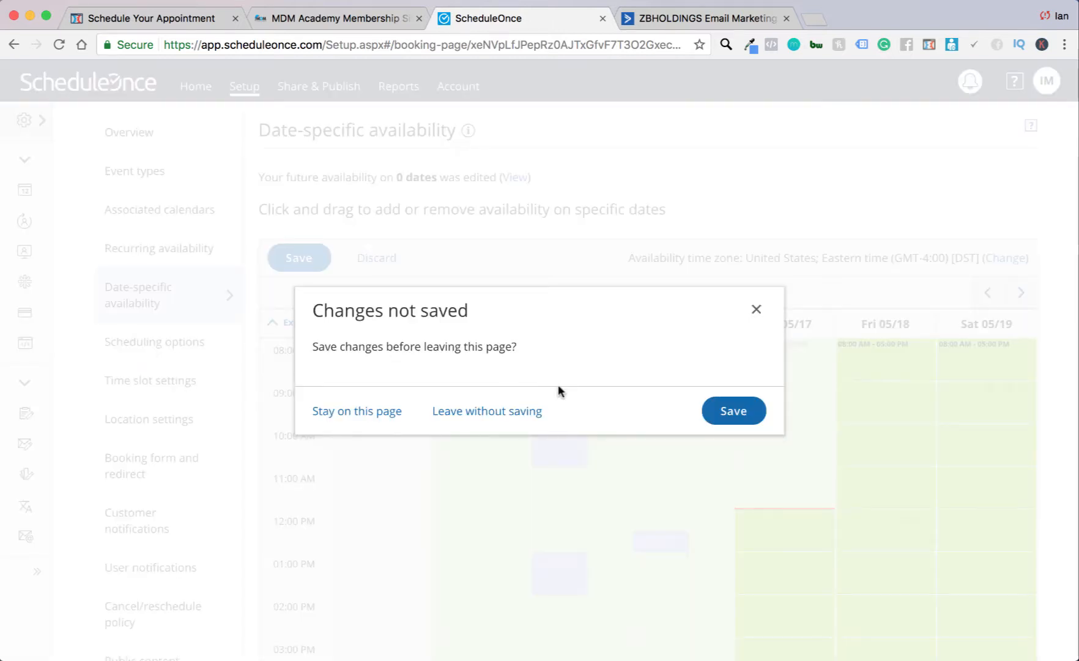
{"action": "left_click", "coordinate": [507, 411]}
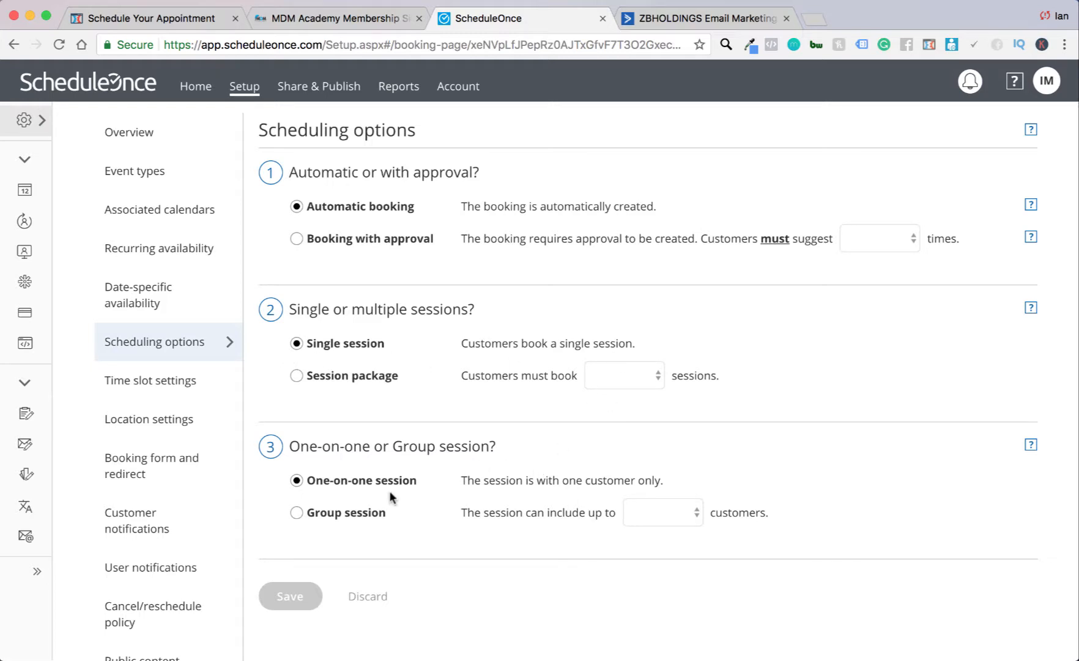
- Review the scheduling options, and check the fixed duration choices in the time slot settings
{"action": "scroll", "coordinate": [422, 492], "scroll_direction": "down", "scroll_amount": 1}
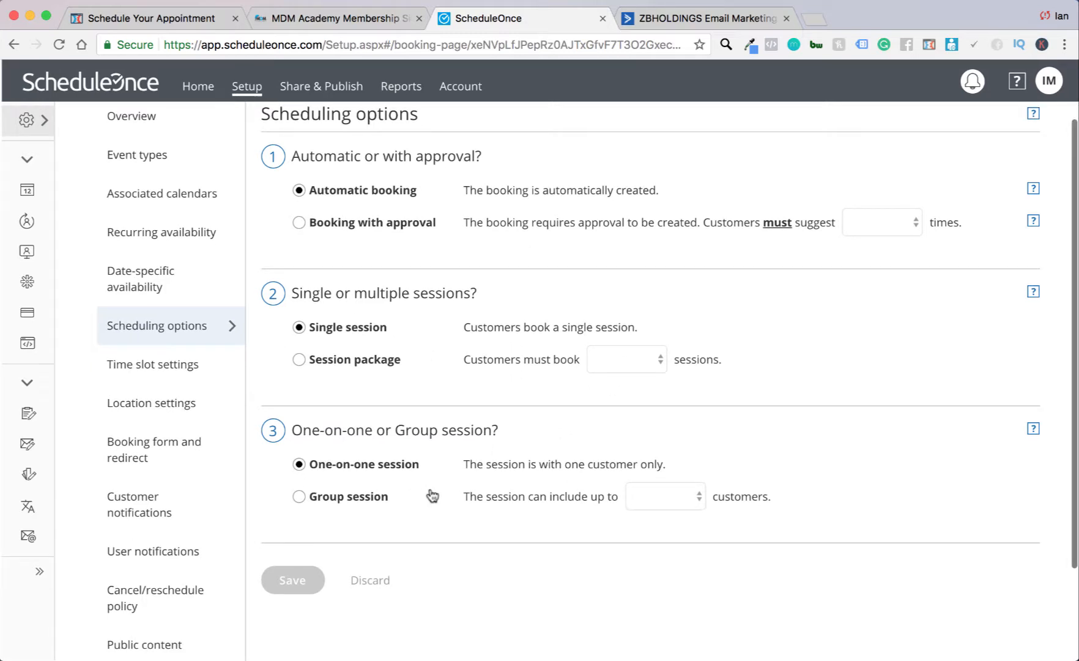
{"action": "left_click", "coordinate": [184, 365]}
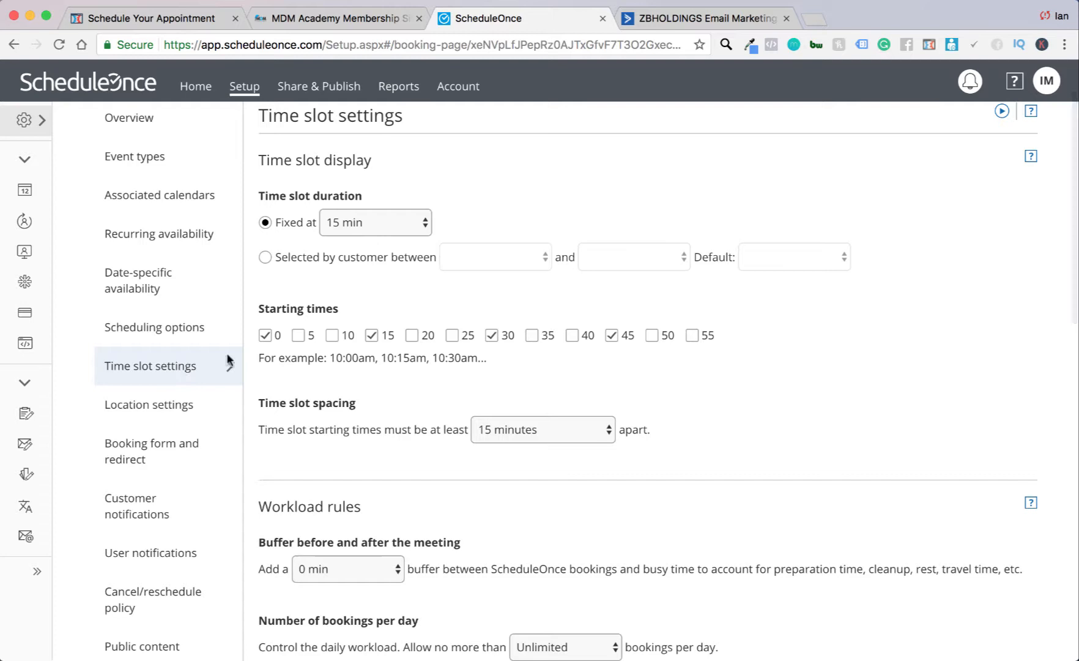
{"action": "left_click", "coordinate": [409, 222]}
{"action": "left_click", "coordinate": [405, 224]}
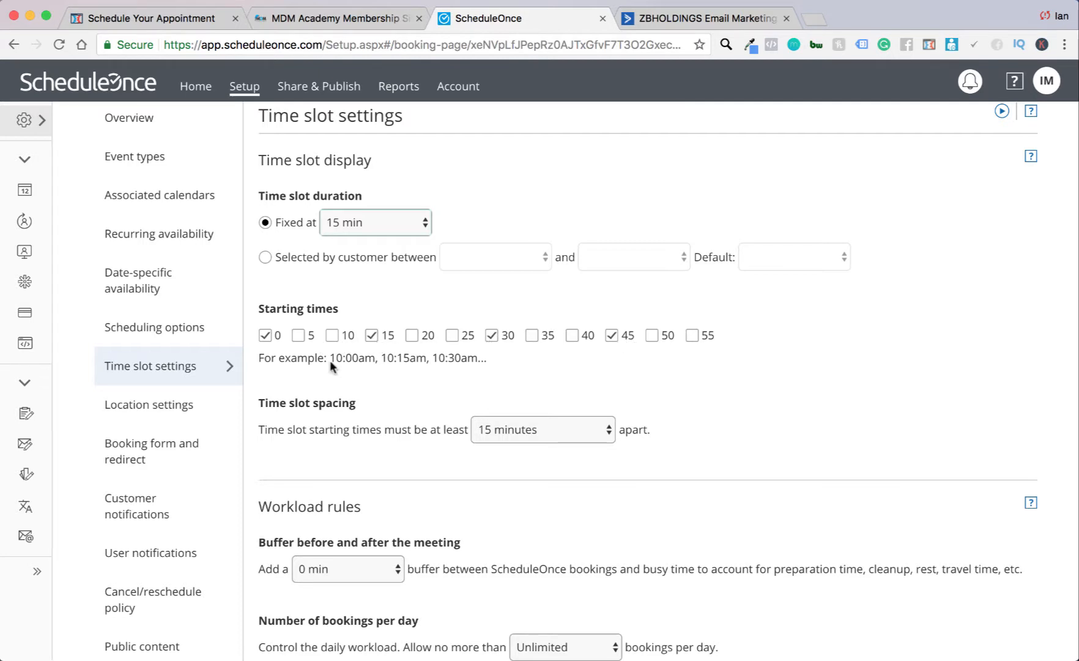
- Set the time slot spacing so that starting times are at least 30 minutes apart
{"action": "scroll", "coordinate": [331, 235], "scroll_direction": "down", "scroll_amount": 2}
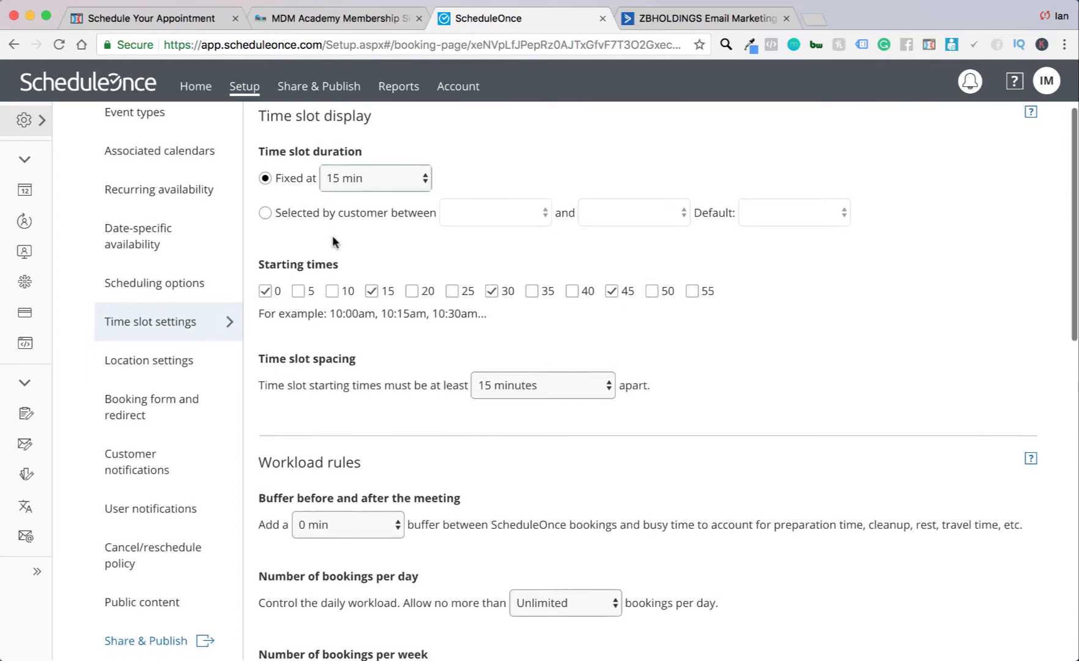
{"action": "left_click", "coordinate": [576, 382]}
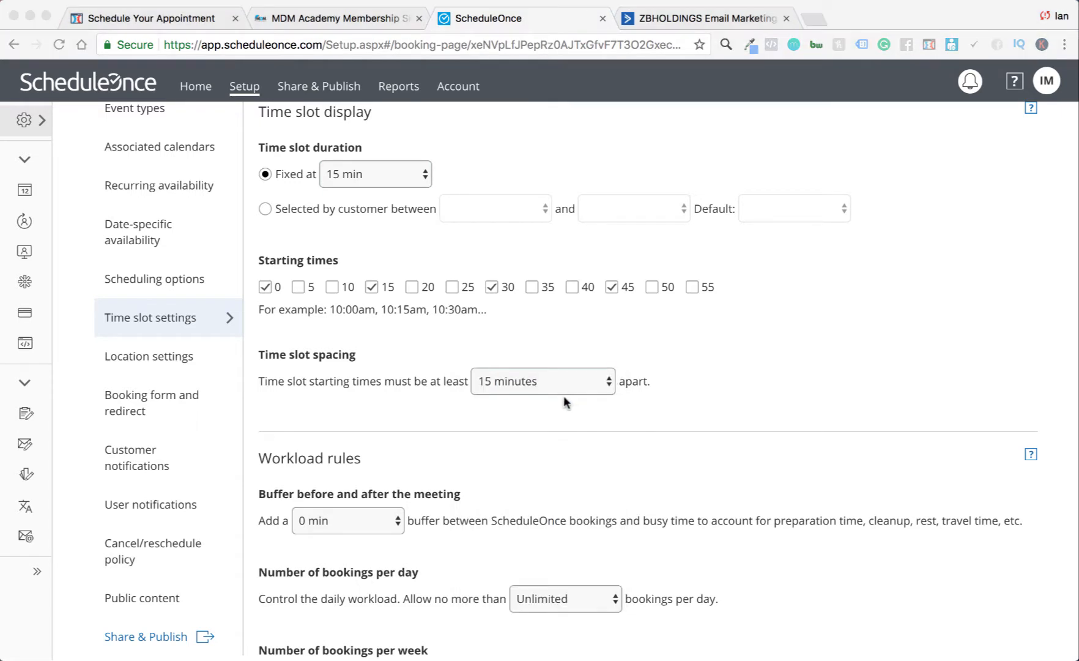
{"action": "left_click", "coordinate": [577, 386]}
{"action": "left_click", "coordinate": [559, 398]}
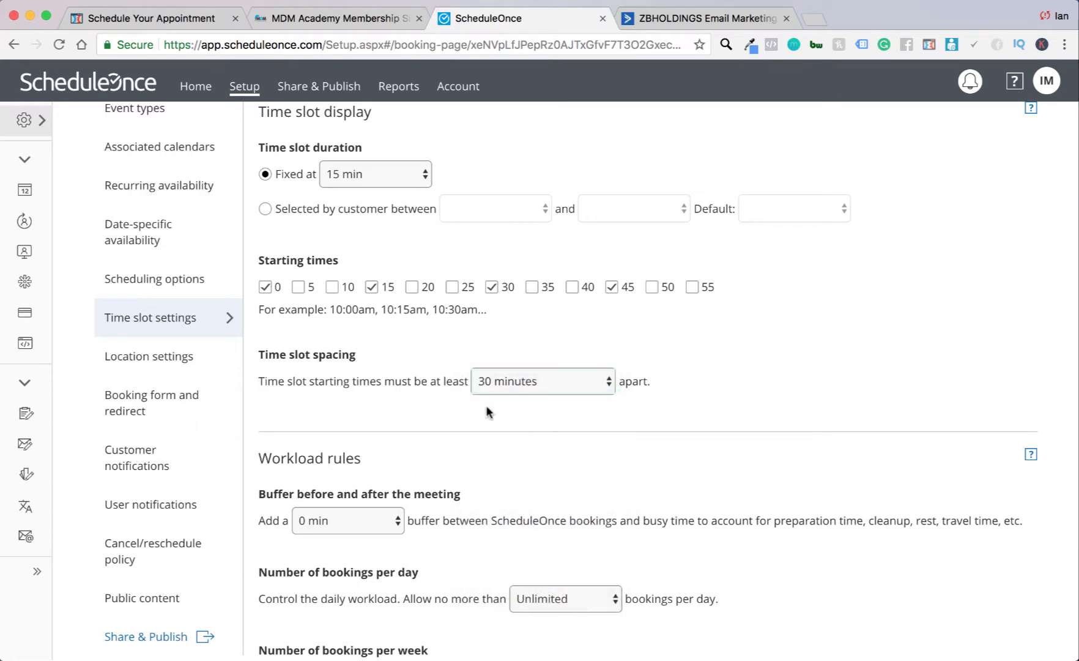
{"action": "scroll", "coordinate": [562, 411], "scroll_direction": "down", "scroll_amount": 3}
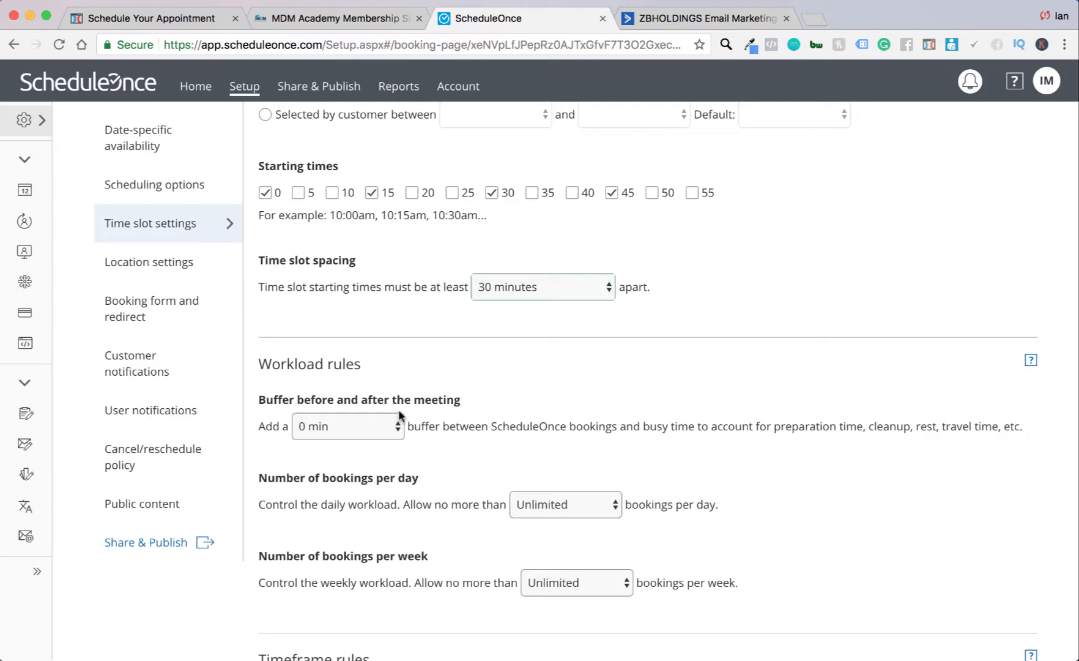
- Set the minimum lead time before the meeting to 3 hours in the timeframe rules
{"action": "scroll", "coordinate": [317, 448], "scroll_direction": "down", "scroll_amount": 3}
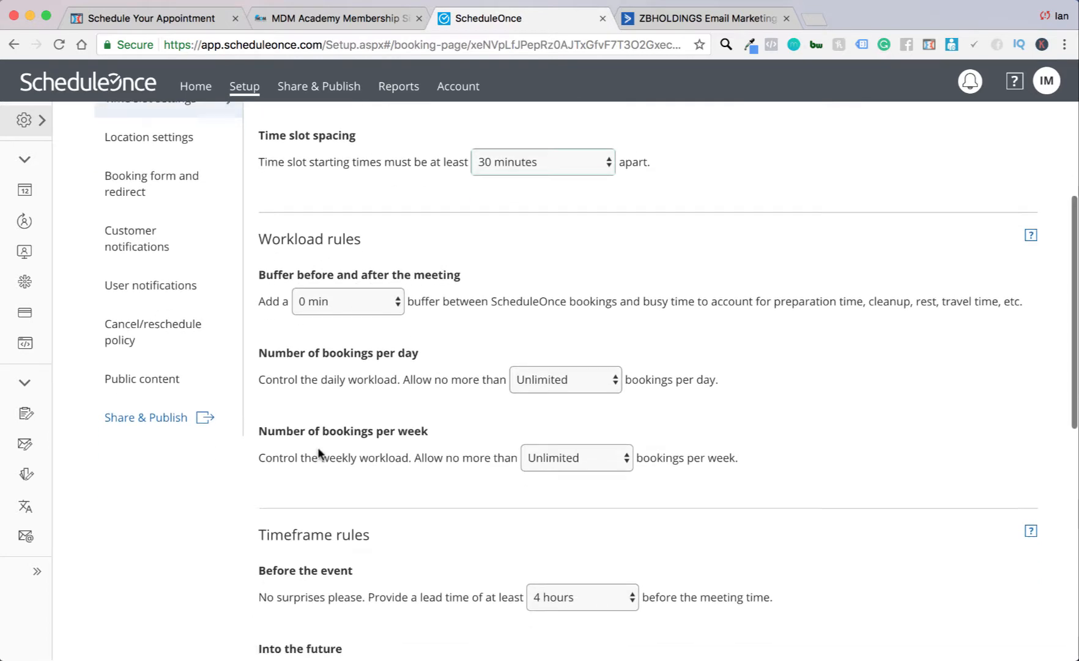
{"action": "scroll", "coordinate": [395, 289], "scroll_direction": "down", "scroll_amount": 1}
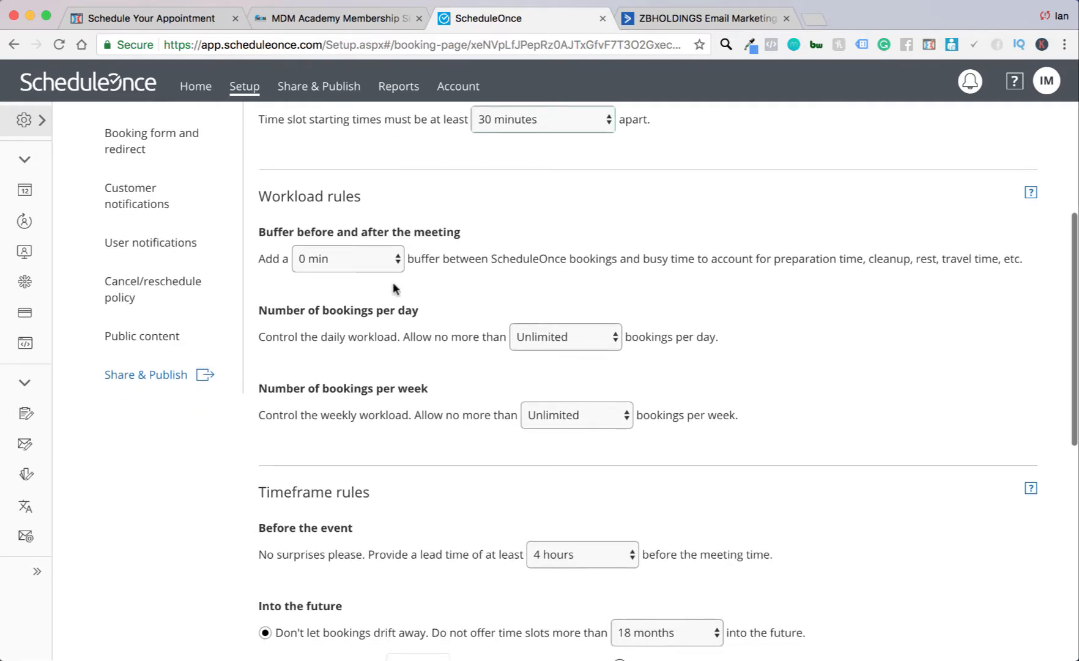
{"action": "scroll", "coordinate": [376, 367], "scroll_direction": "down", "scroll_amount": 5}
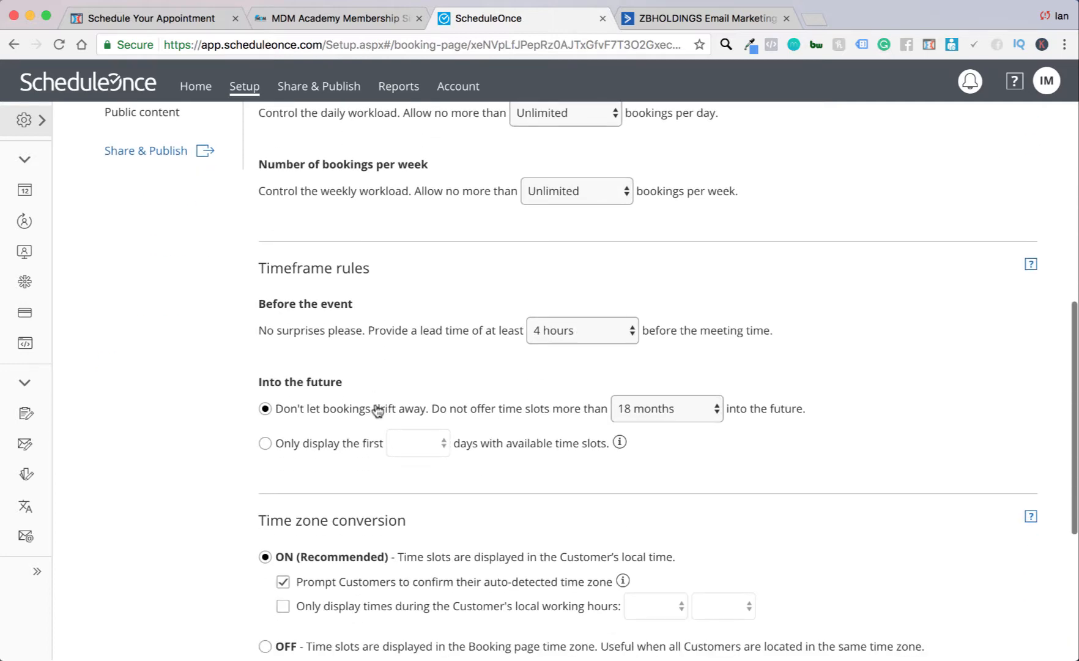
{"action": "scroll", "coordinate": [378, 410], "scroll_direction": "up", "scroll_amount": 1}
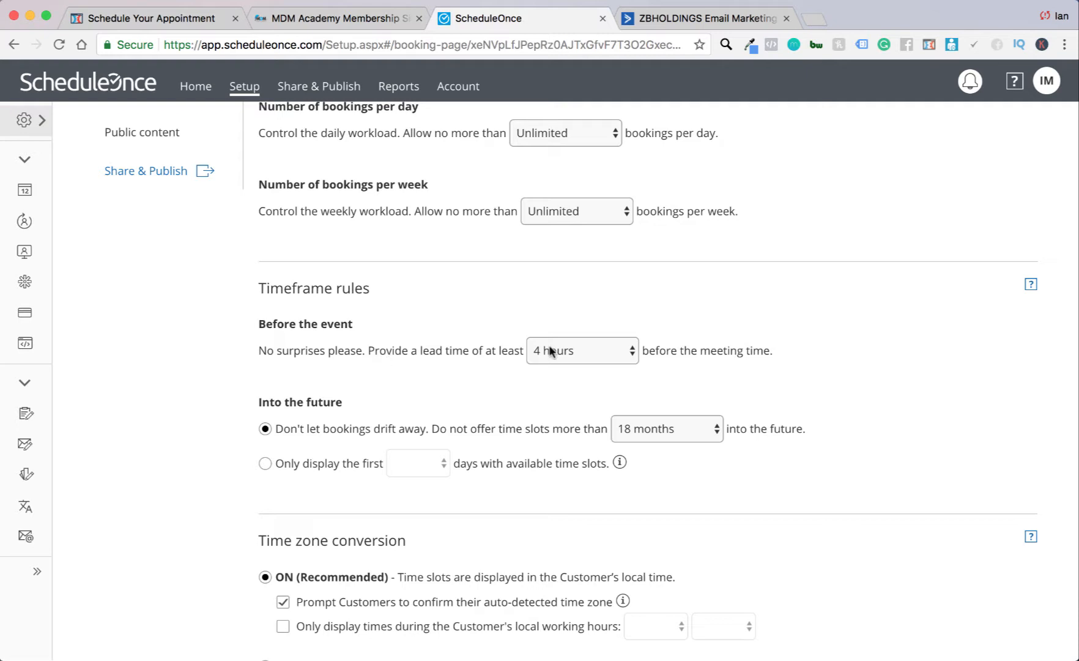
{"action": "left_click", "coordinate": [622, 349]}
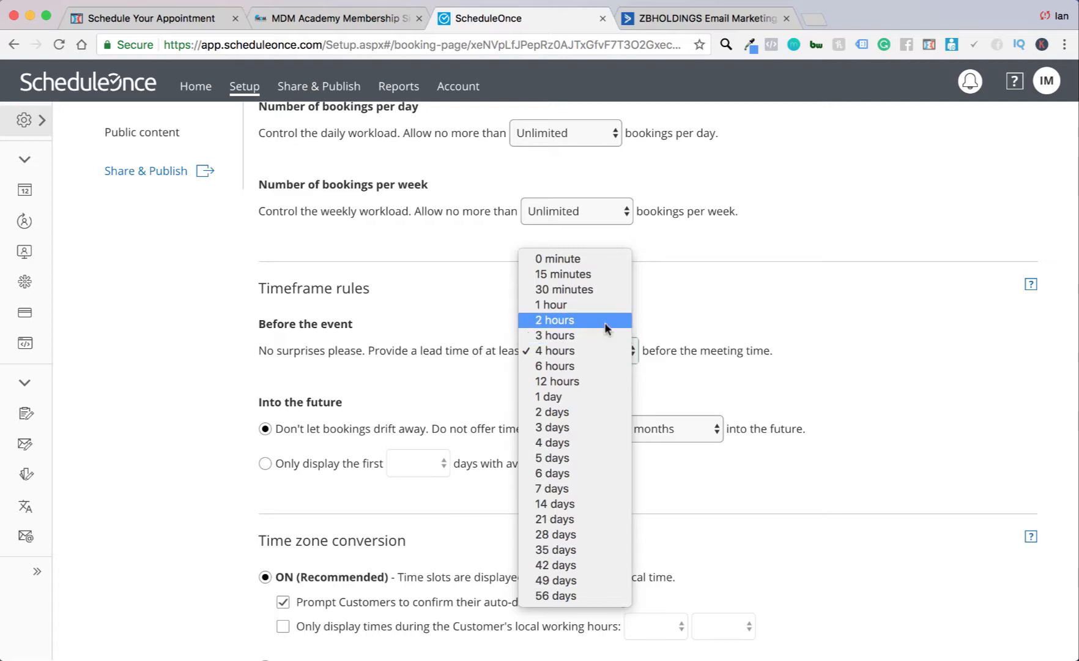
{"action": "left_click", "coordinate": [601, 330]}
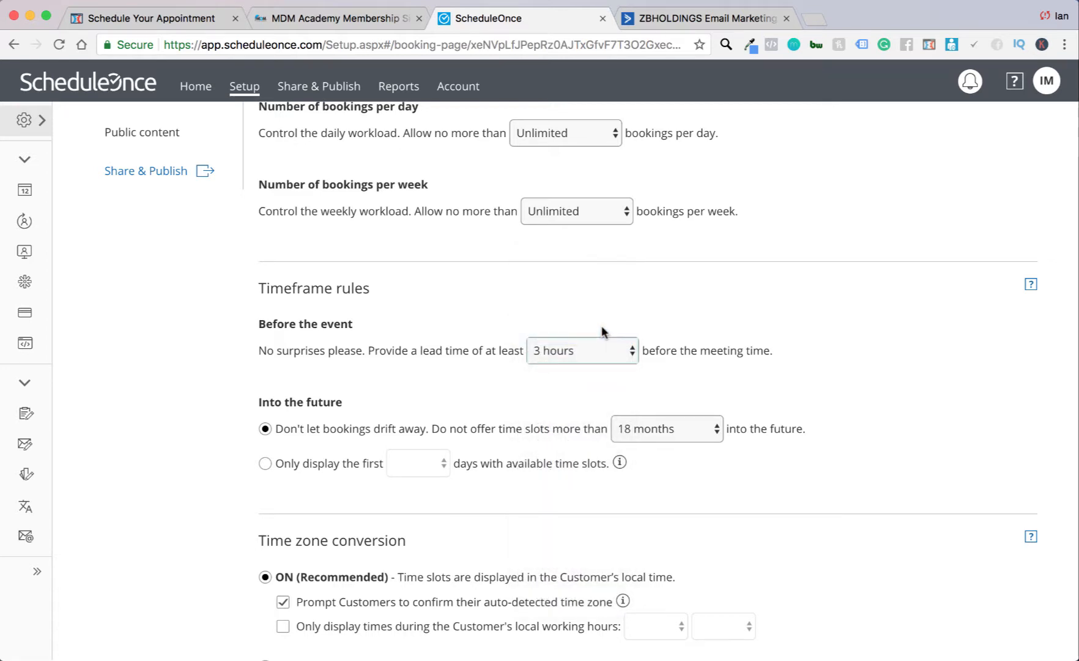
- Limit how far into the future time slots are offered to 5 days
{"action": "left_click", "coordinate": [712, 432]}
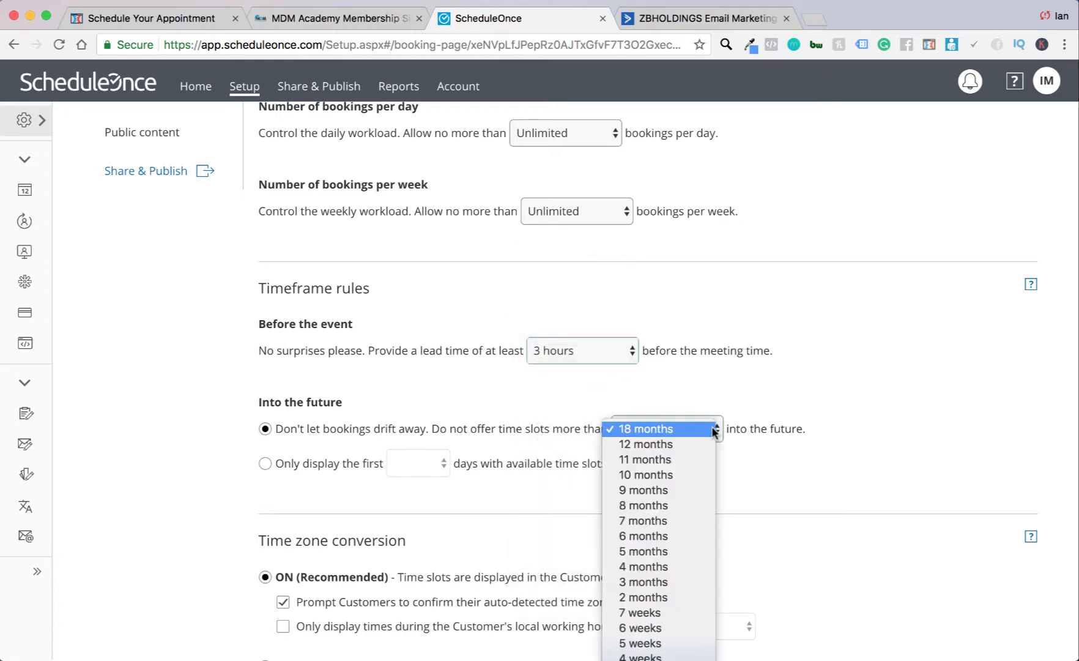
{"action": "left_click", "coordinate": [393, 400]}
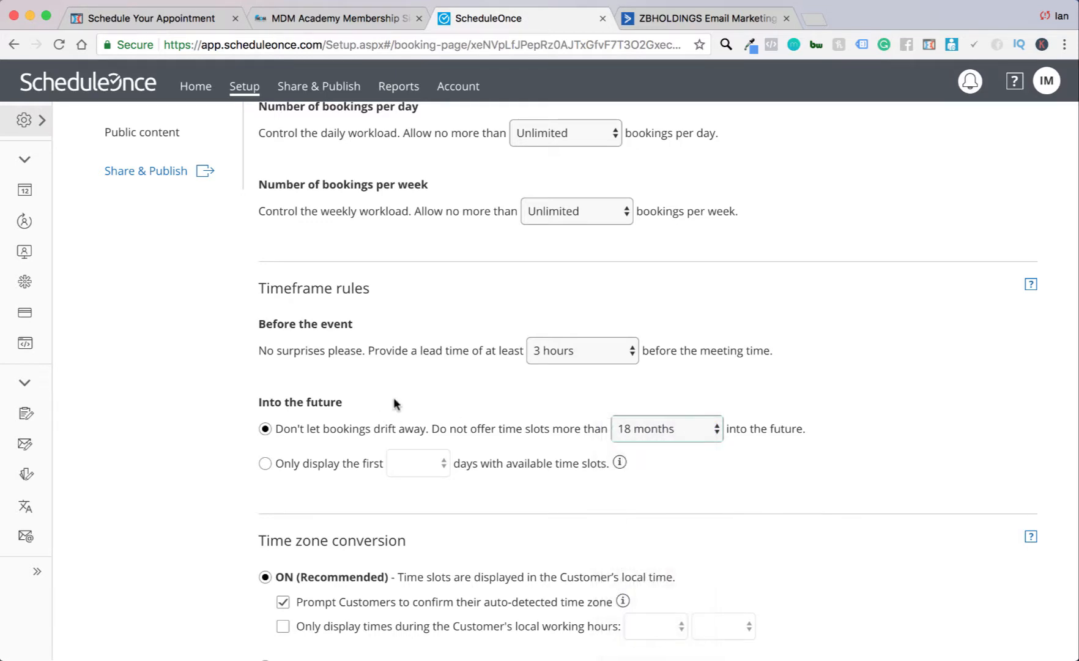
{"action": "left_click", "coordinate": [696, 429]}
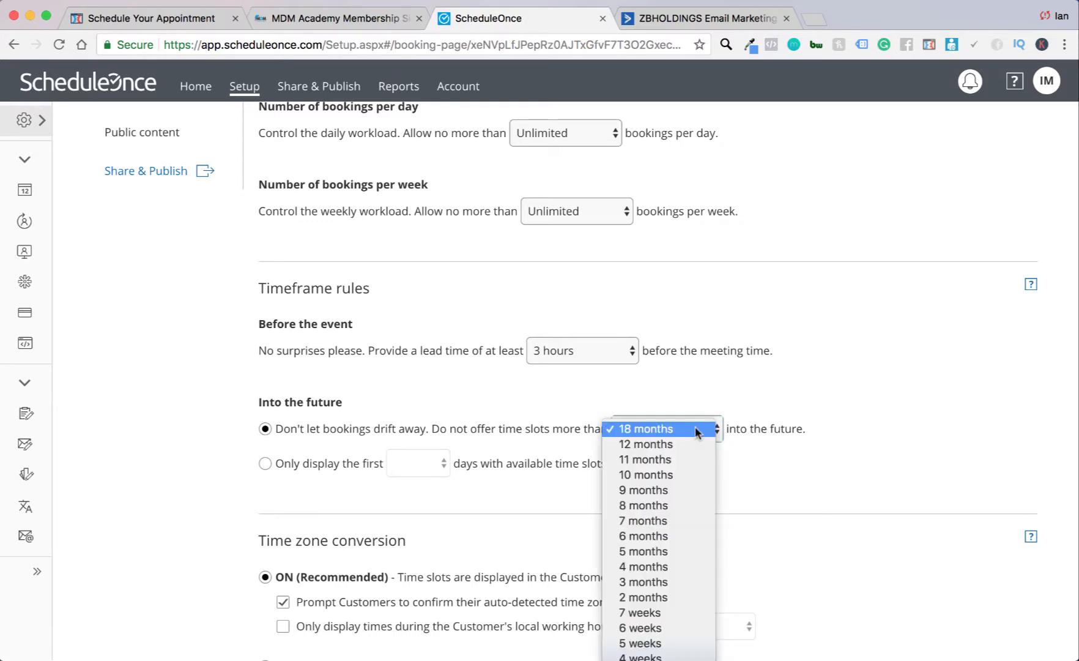
{"action": "left_click", "coordinate": [669, 505]}
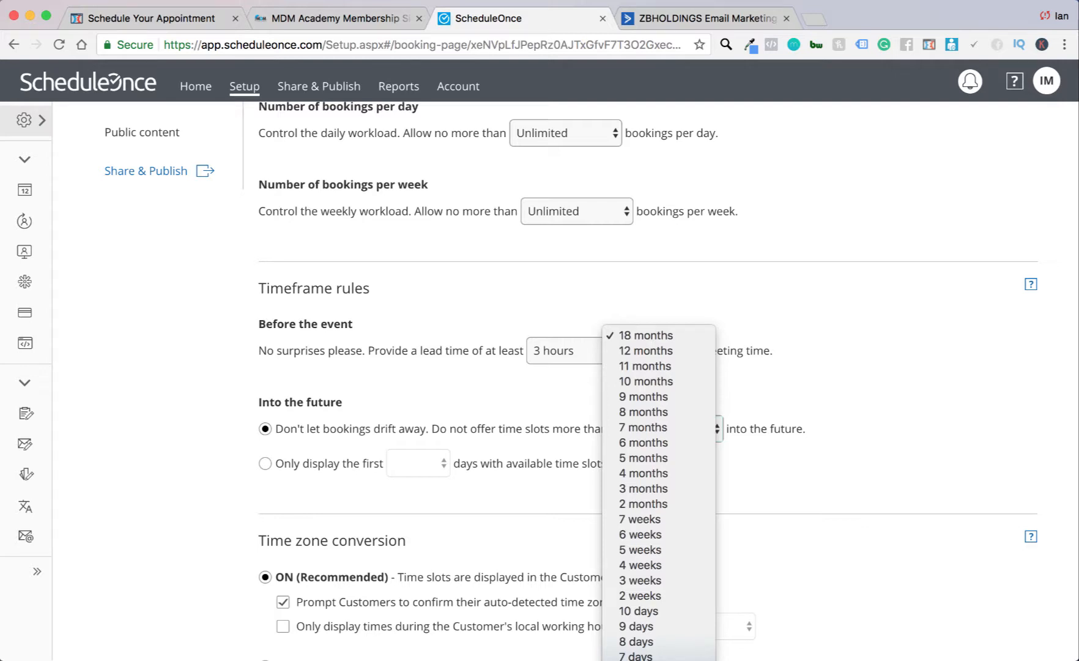
{"action": "left_click", "coordinate": [636, 660]}
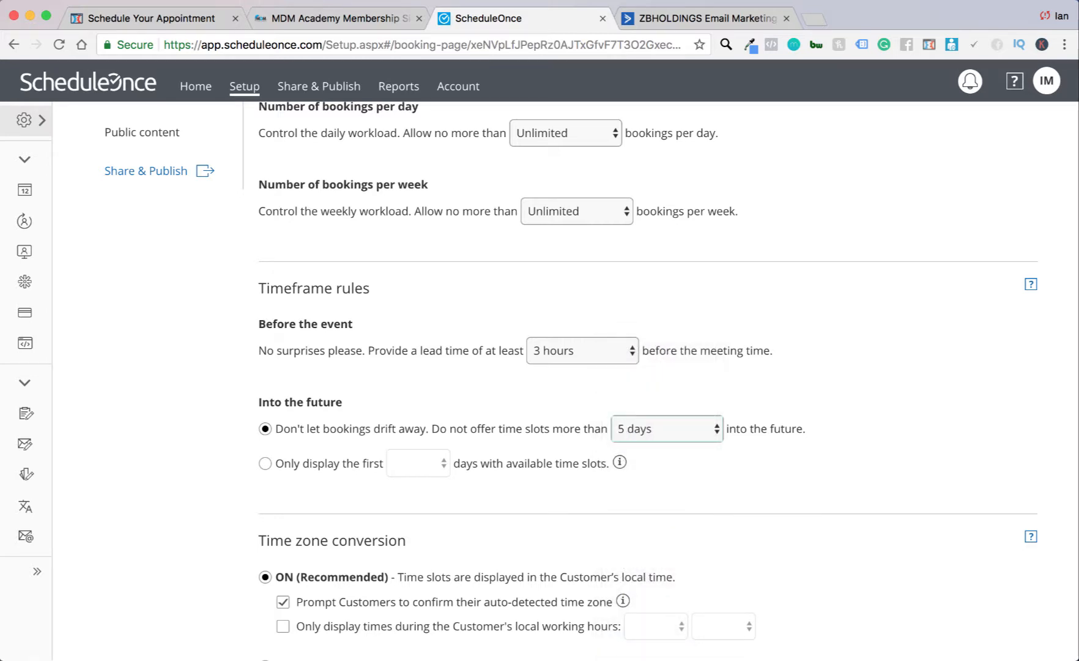
{"action": "scroll", "coordinate": [571, 495], "scroll_direction": "down", "scroll_amount": 1}
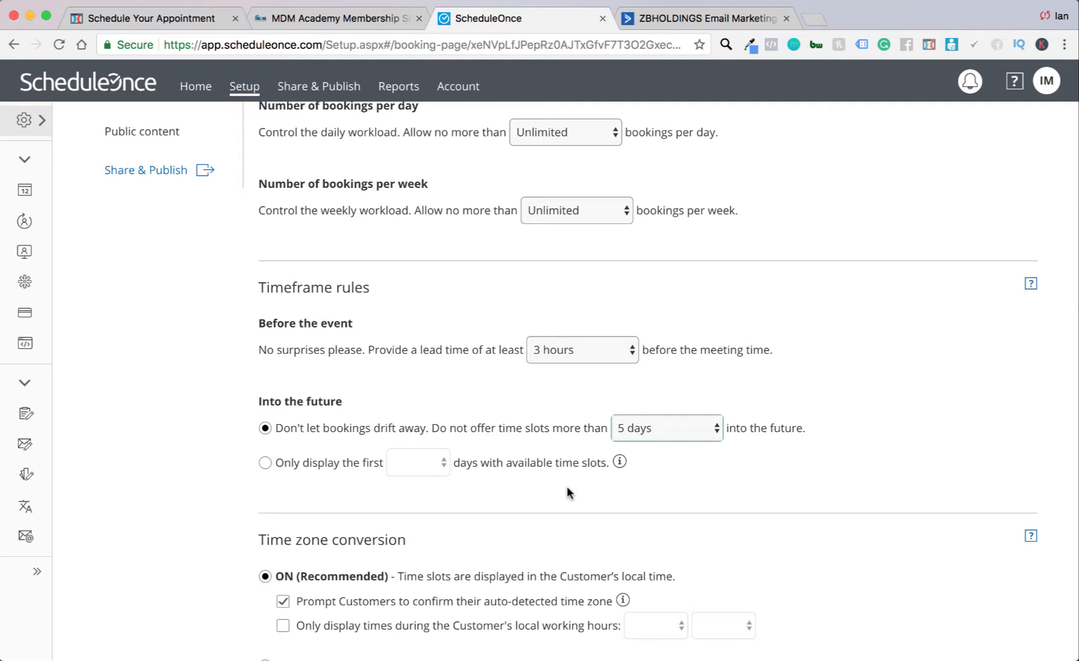
{"action": "left_click", "coordinate": [646, 427]}
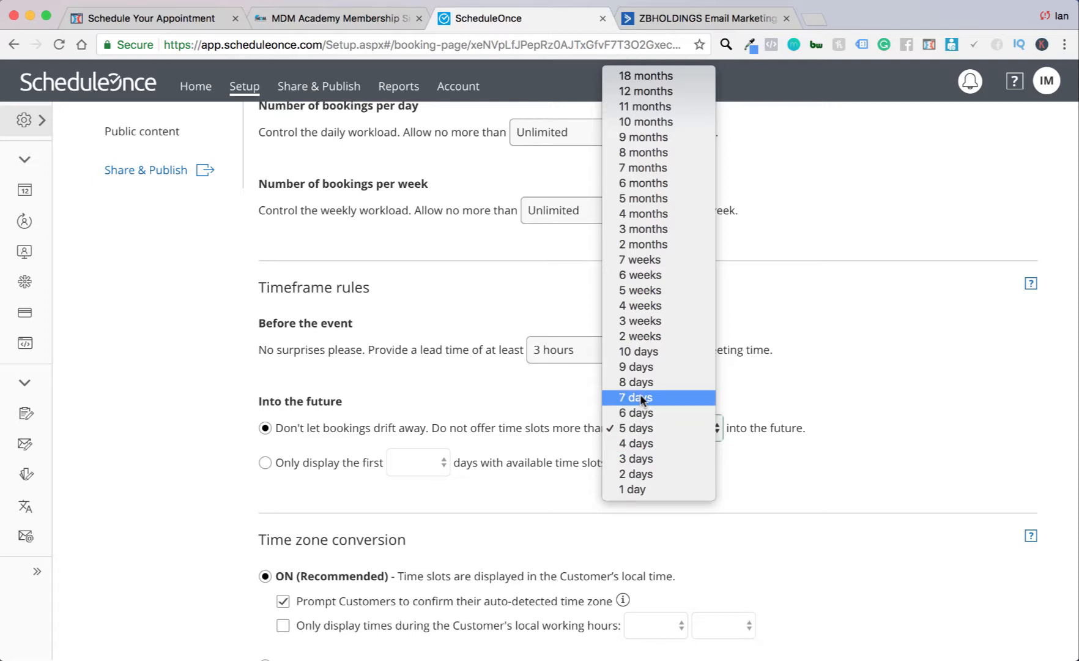
{"action": "left_click", "coordinate": [659, 428]}
- Check the time zone conversion and daily time slot limit, then save the time slot settings
{"action": "scroll", "coordinate": [520, 438], "scroll_direction": "down", "scroll_amount": 5}
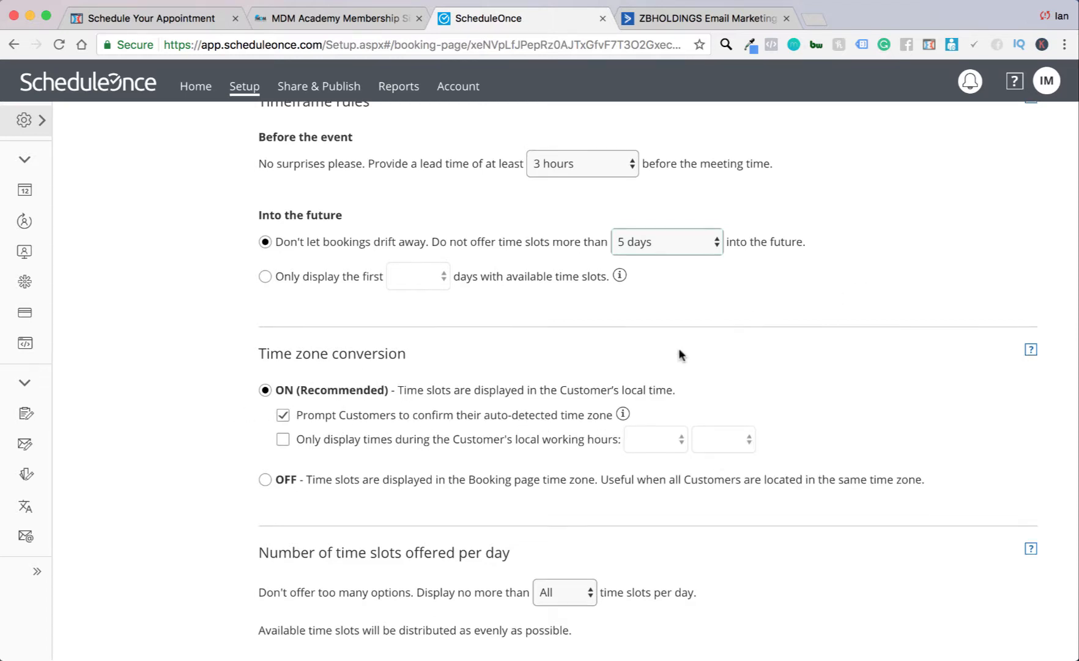
{"action": "scroll", "coordinate": [680, 354], "scroll_direction": "down", "scroll_amount": 5}
{"action": "scroll", "coordinate": [679, 354], "scroll_direction": "up", "scroll_amount": 3}
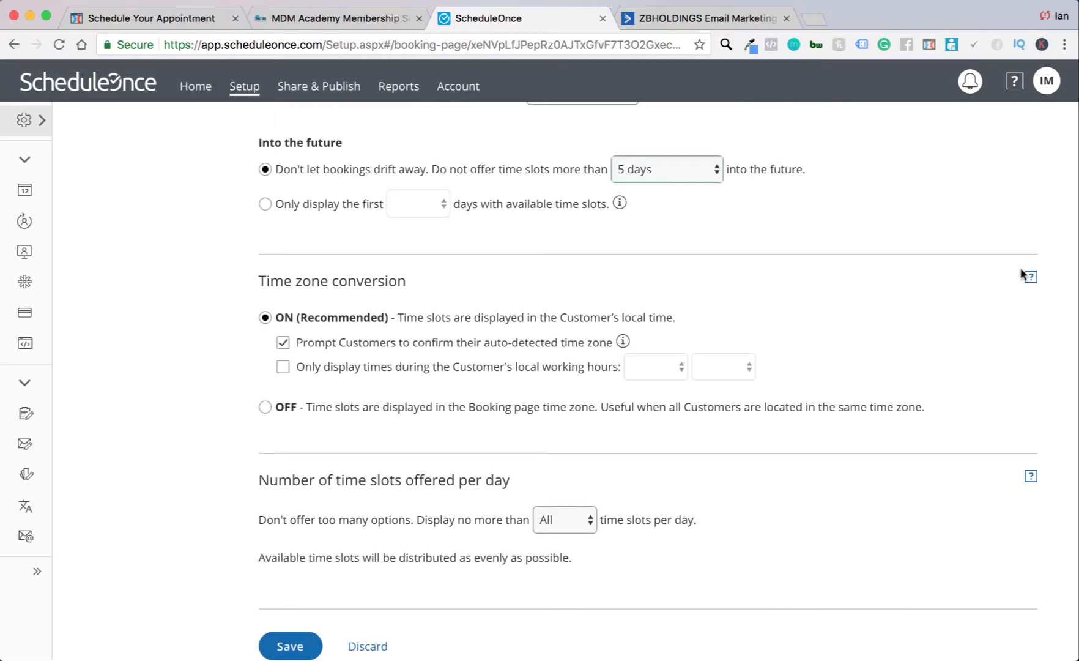
{"action": "scroll", "coordinate": [465, 385], "scroll_direction": "down", "scroll_amount": 3}
{"action": "left_click", "coordinate": [290, 567]}
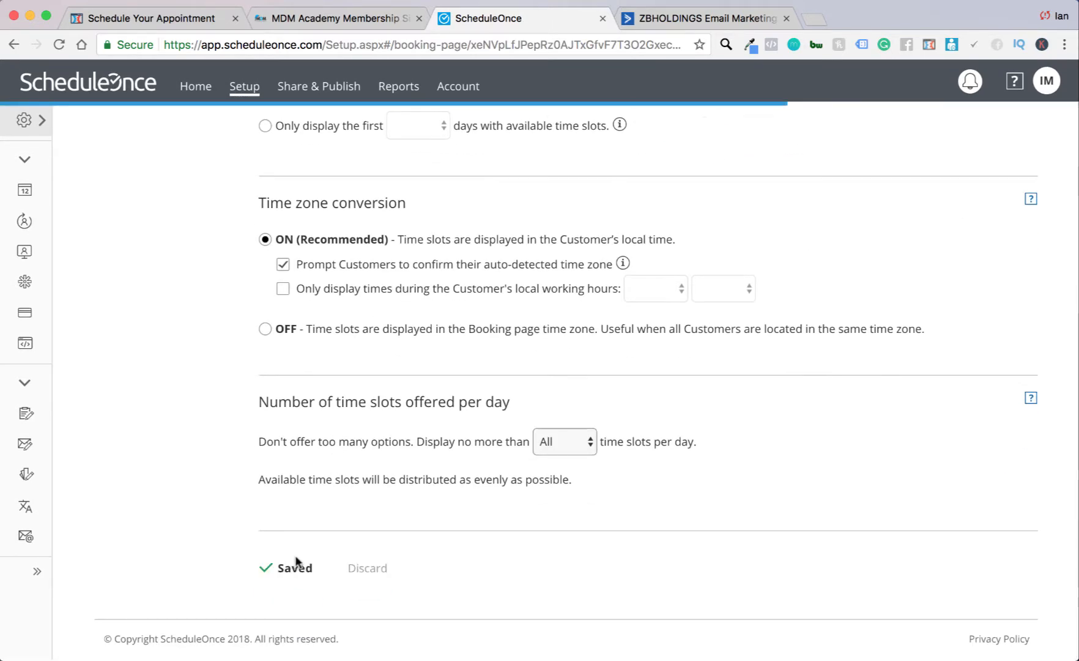
- Open the location settings and review the meeting location options
{"action": "scroll", "coordinate": [296, 562], "scroll_direction": "up", "scroll_amount": 10}
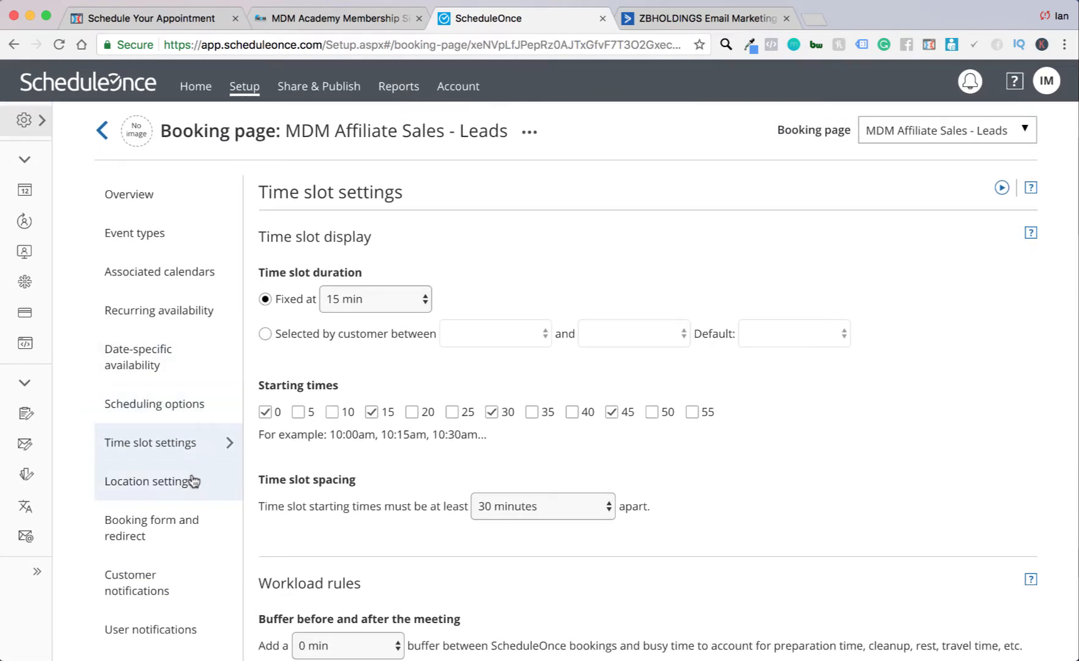
{"action": "left_click", "coordinate": [193, 482]}
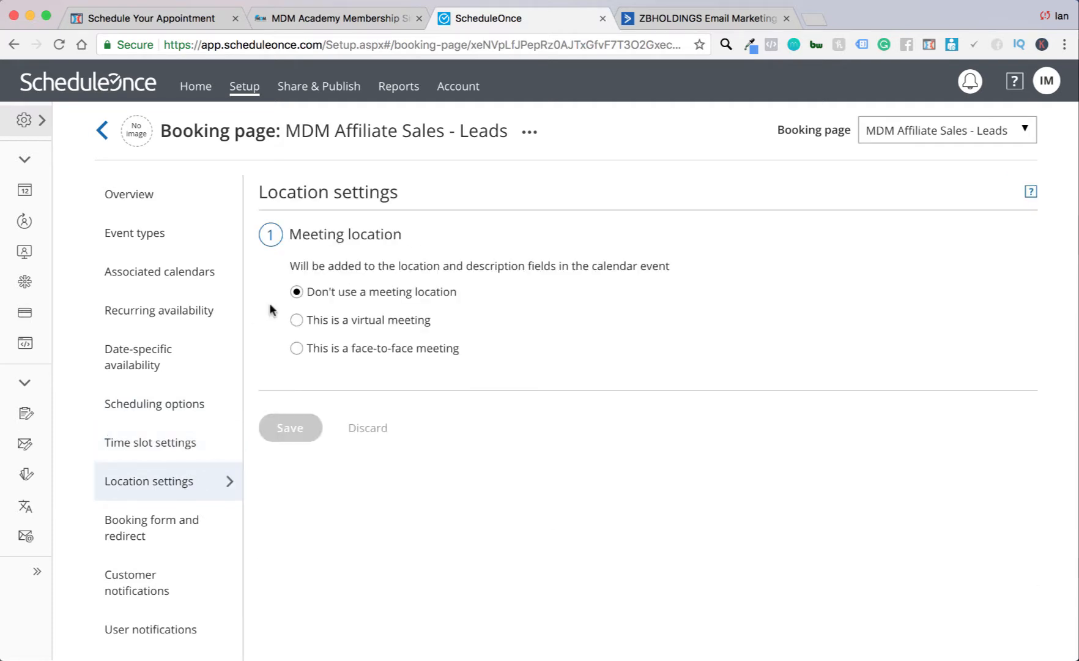
{"action": "scroll", "coordinate": [548, 306], "scroll_direction": "down", "scroll_amount": 4}
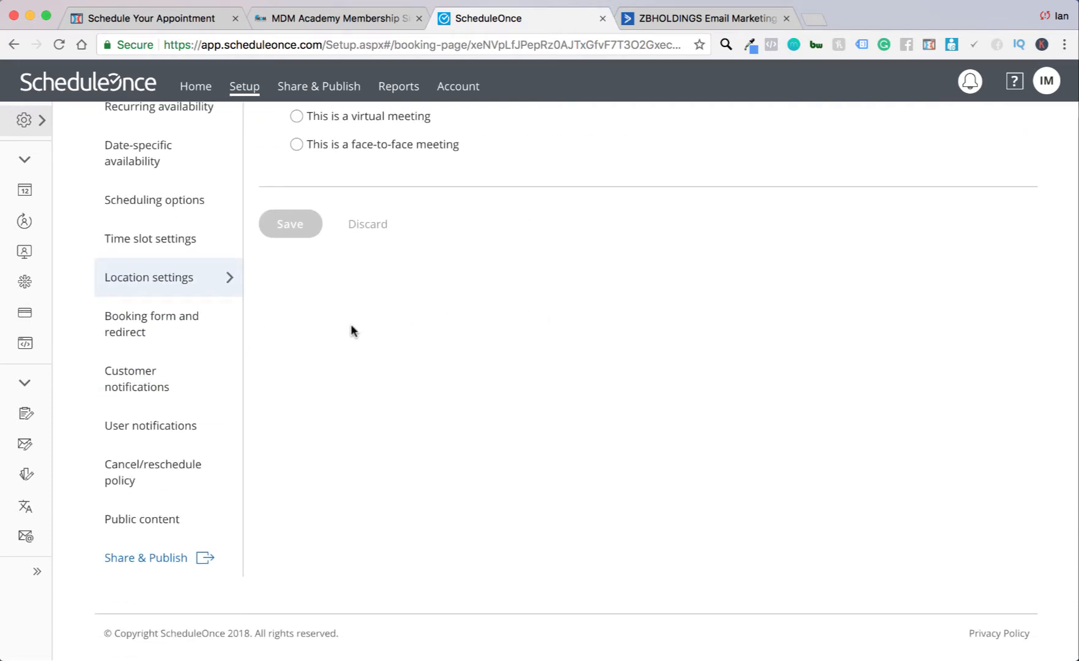
{"action": "scroll", "coordinate": [217, 339], "scroll_direction": "up", "scroll_amount": 1}
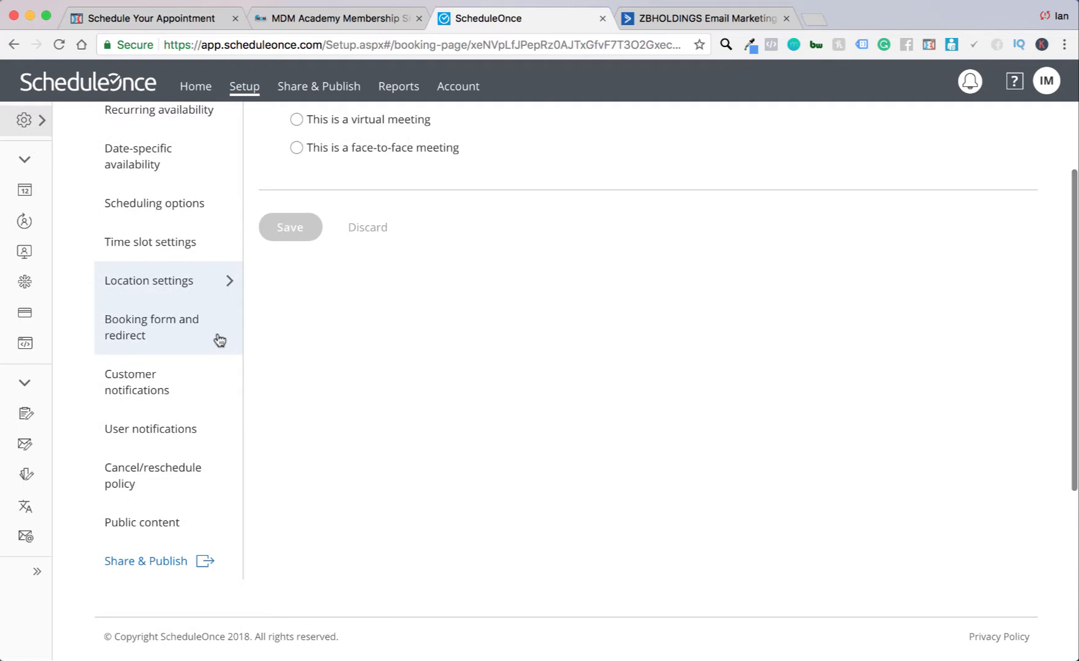
- Open the Default booking form in the forms editor, inspect its Subject field and other fields, and leave the editor without changes
{"action": "left_click", "coordinate": [178, 354]}
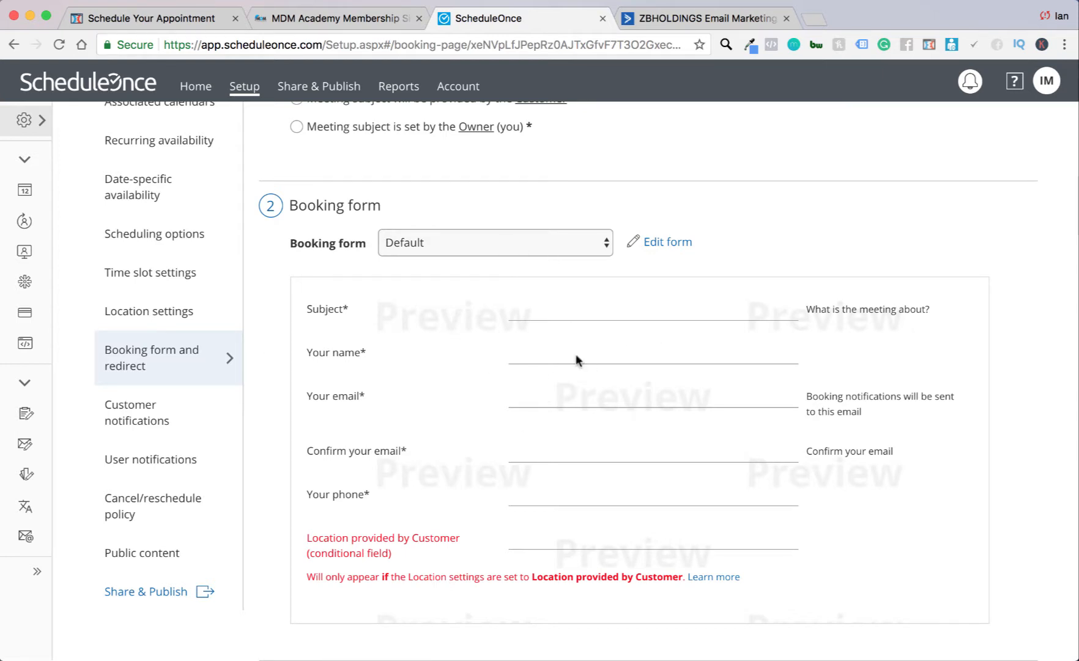
{"action": "left_click", "coordinate": [653, 253]}
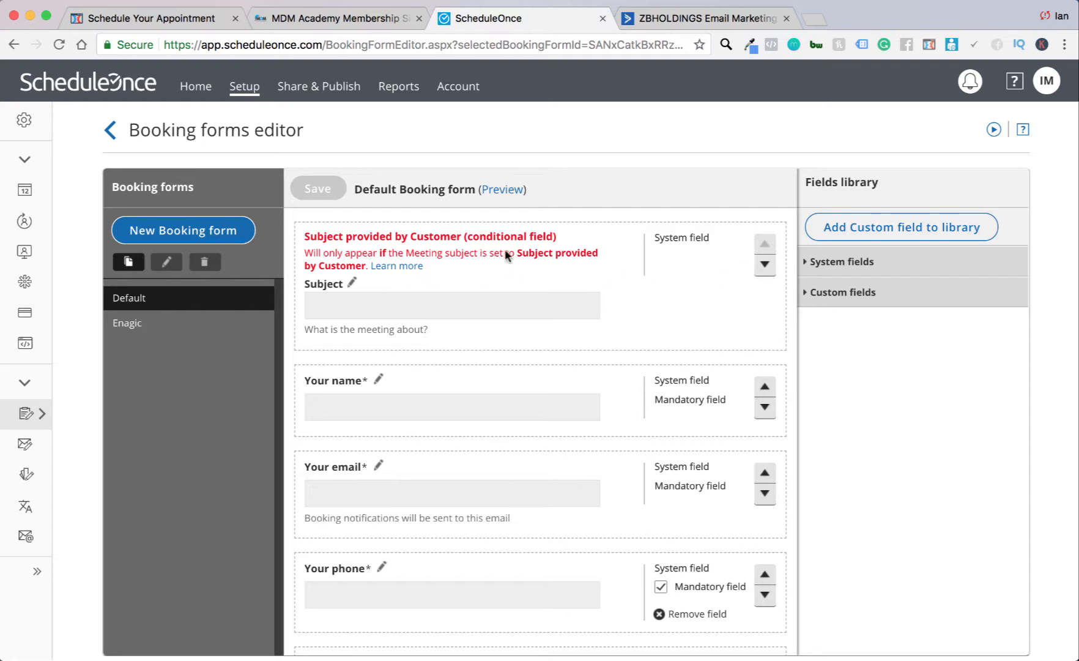
{"action": "left_click", "coordinate": [352, 282]}
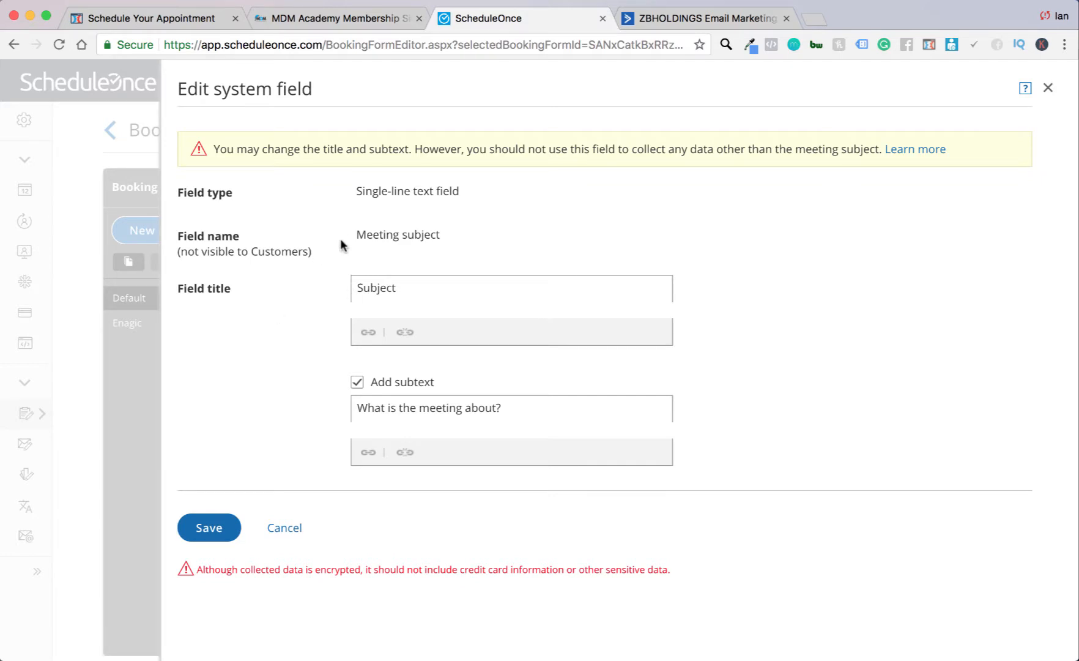
{"action": "left_click", "coordinate": [288, 521]}
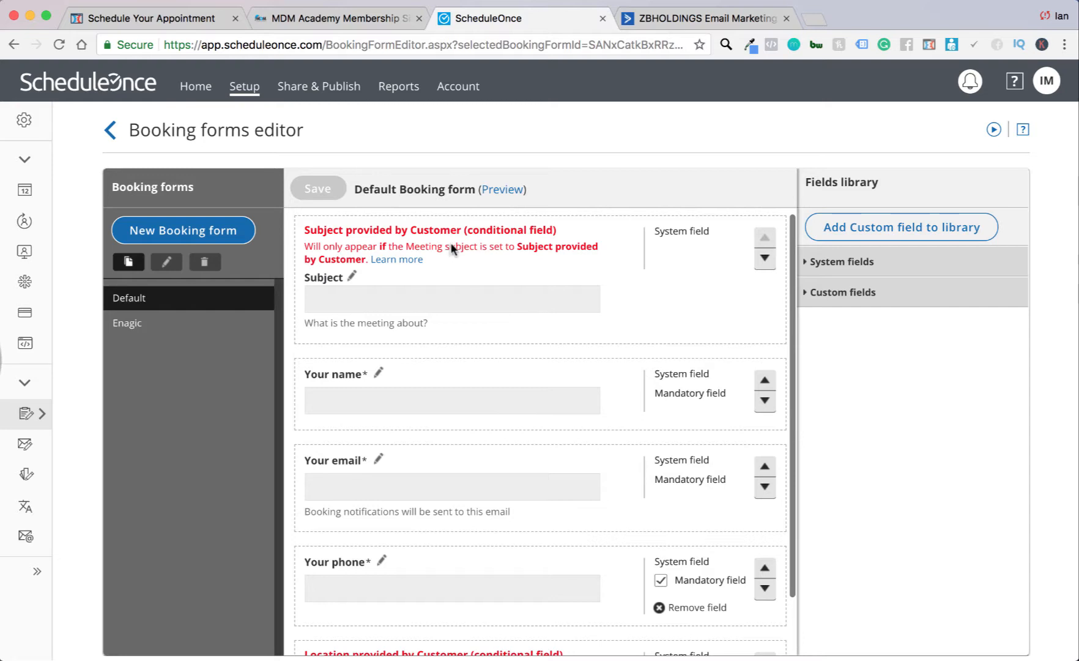
{"action": "scroll", "coordinate": [451, 247], "scroll_direction": "down", "scroll_amount": 2}
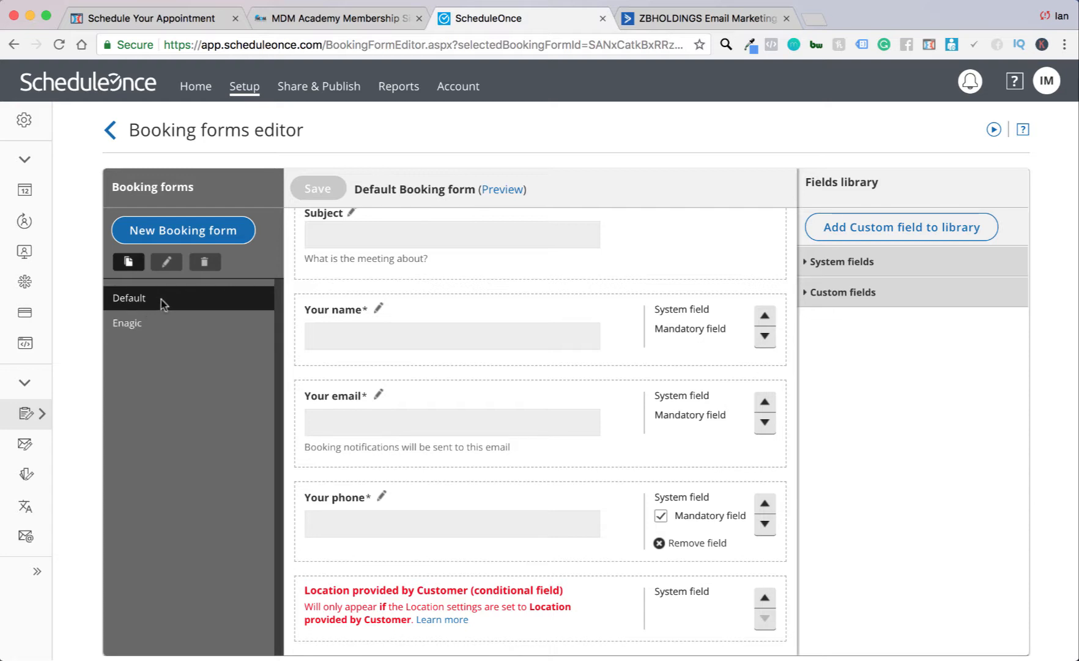
{"action": "left_click", "coordinate": [108, 131]}
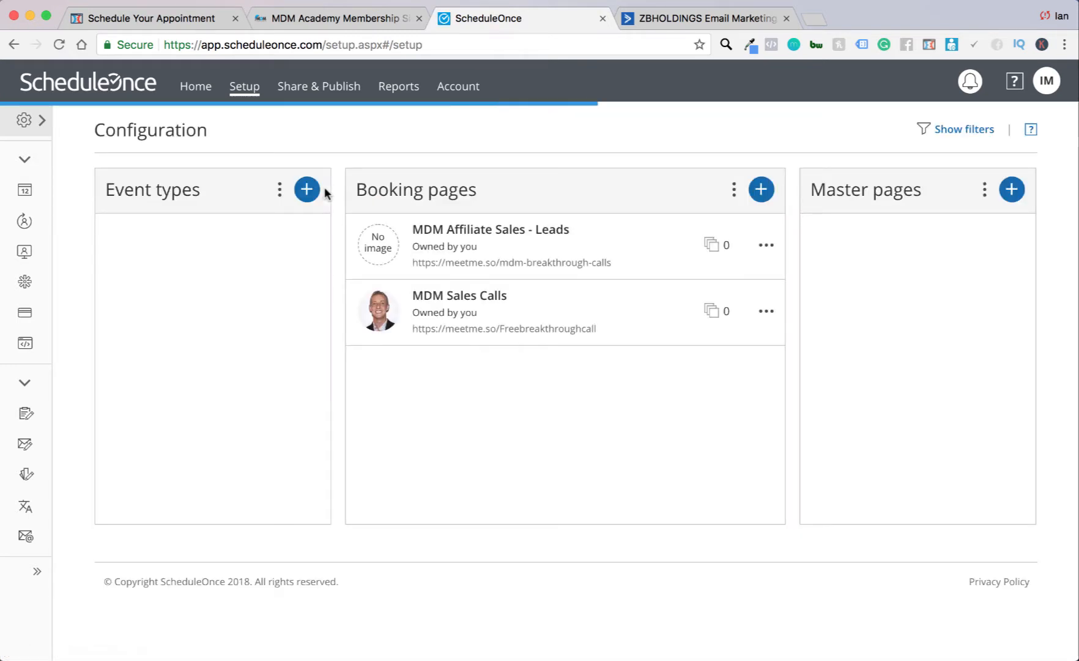
- Reopen the MDM Affiliate Sales - Leads booking page and go to its booking form and redirect settings
{"action": "left_click", "coordinate": [511, 230]}
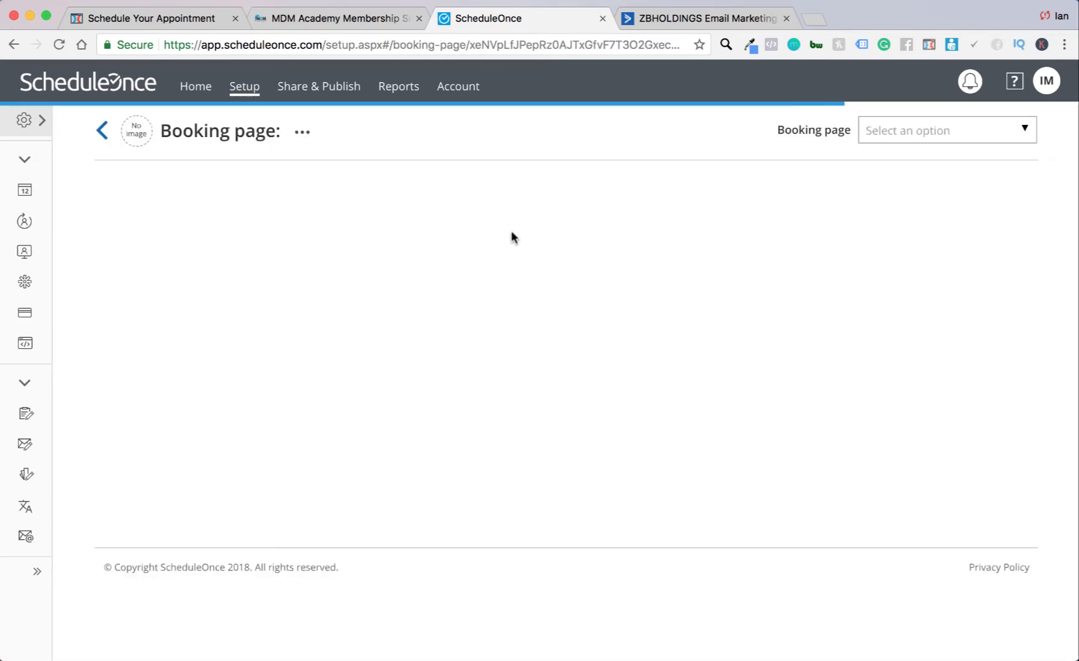
{"action": "scroll", "coordinate": [380, 248], "scroll_direction": "down", "scroll_amount": 3}
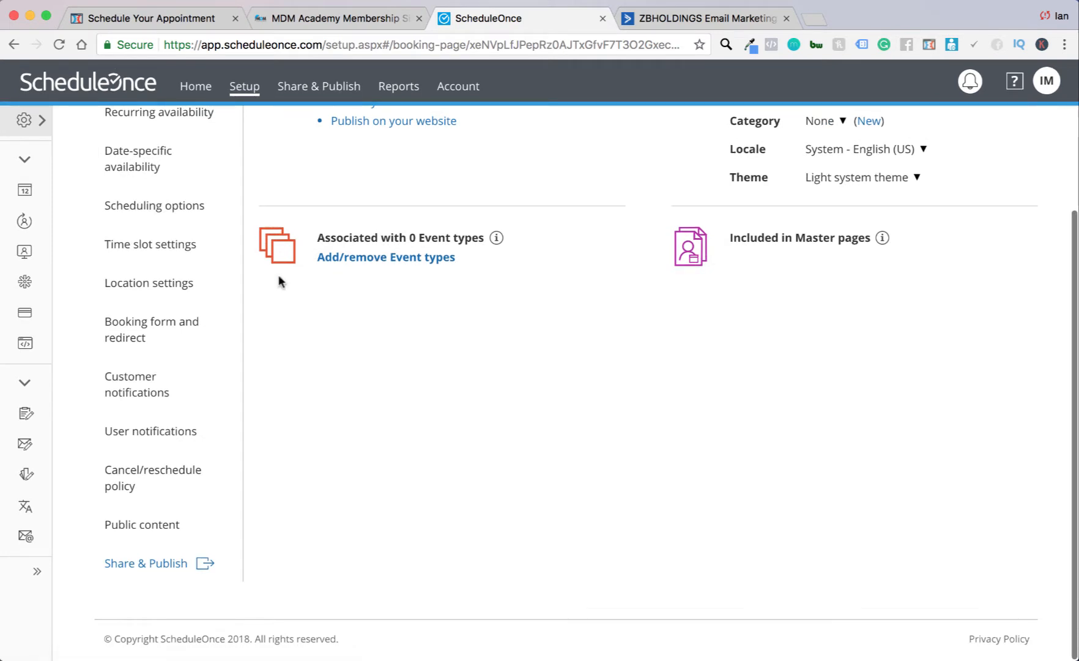
{"action": "left_click", "coordinate": [154, 338]}
{"action": "scroll", "coordinate": [439, 374], "scroll_direction": "up", "scroll_amount": 4}
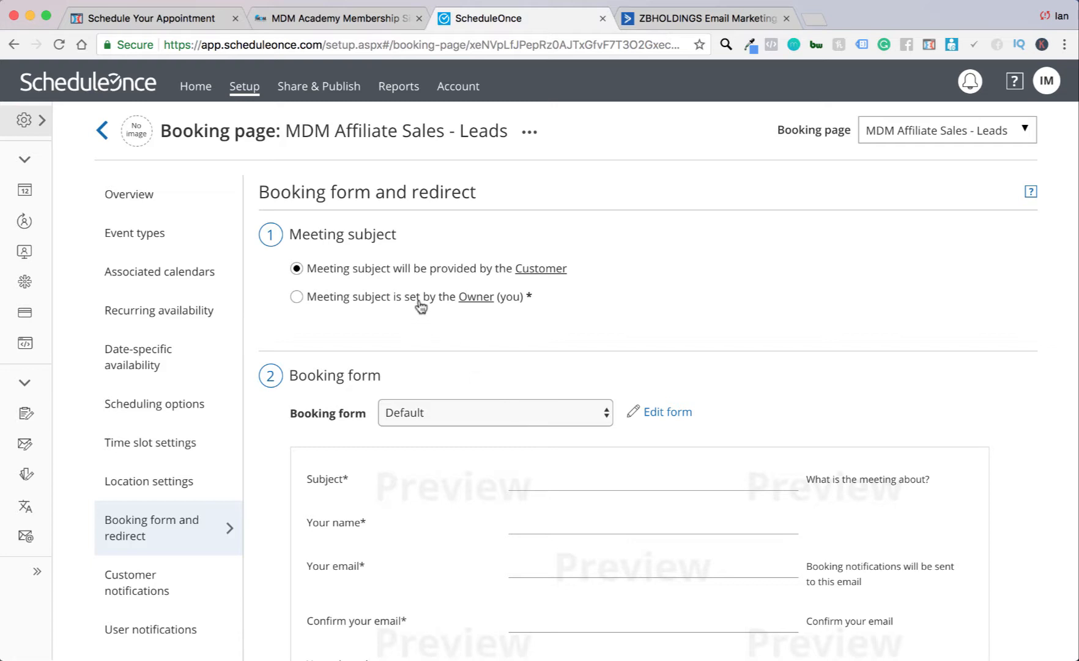
- Have the meeting subject set by the owner and enter "Free Breakthrough Session" as the subject
{"action": "left_click", "coordinate": [298, 297]}
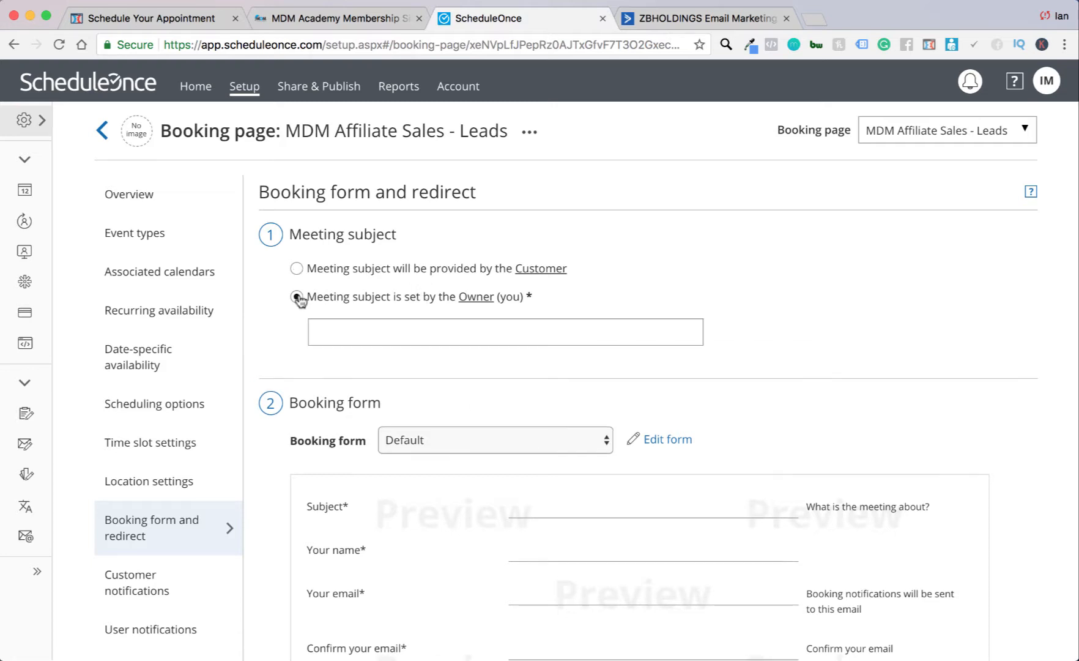
{"action": "left_click", "coordinate": [369, 328]}
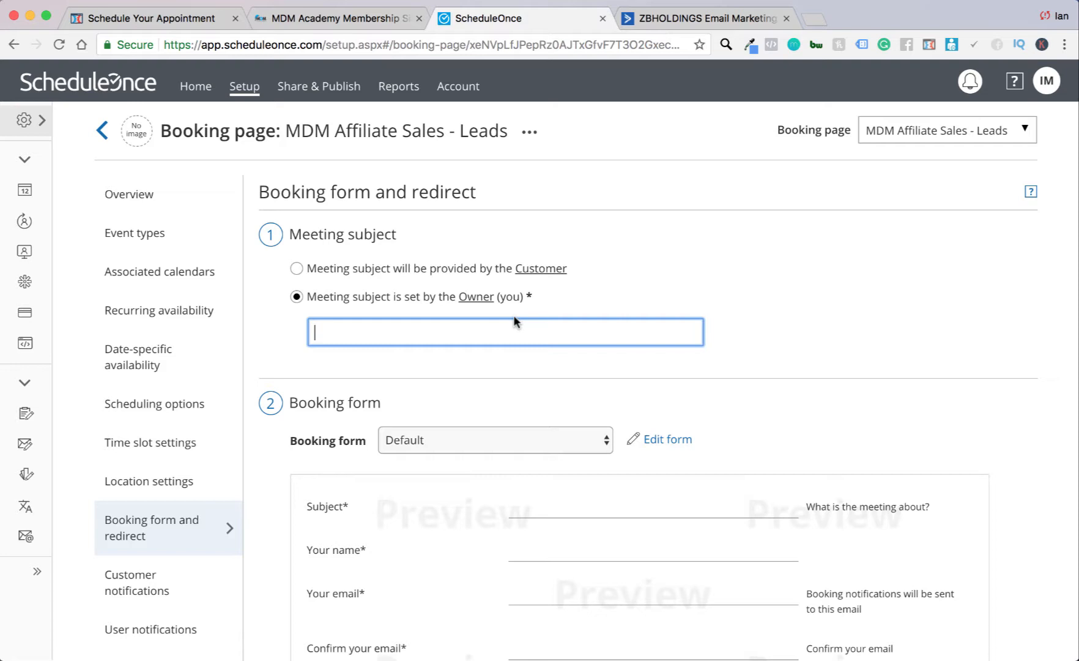
{"action": "key", "text": "BackSpace"}
{"action": "type", "text": "FGR"}
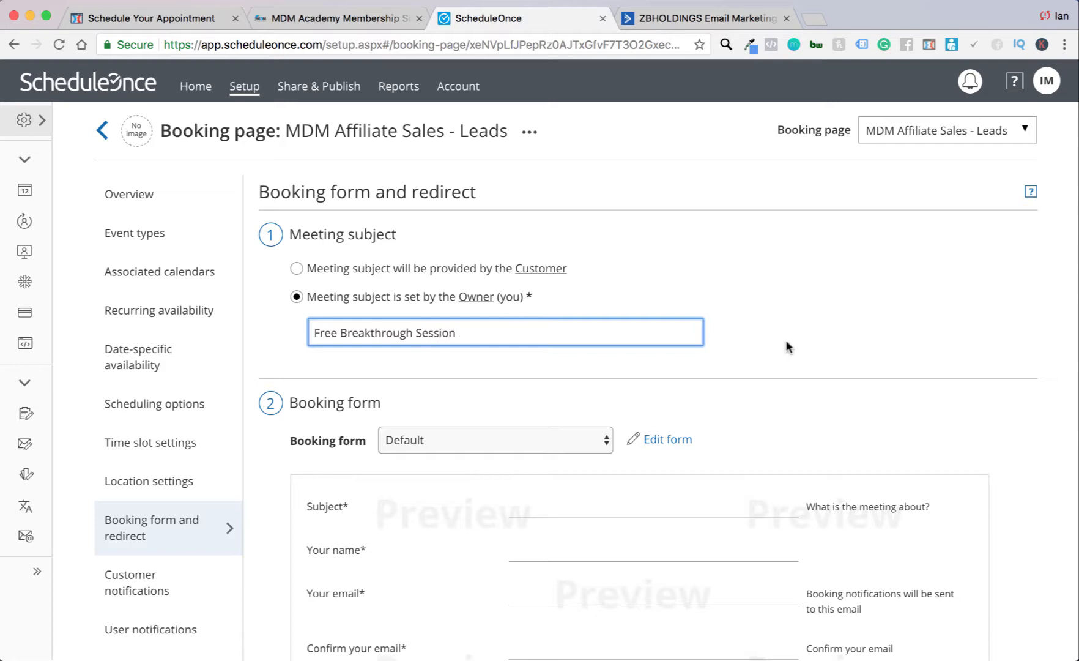
{"action": "left_click", "coordinate": [803, 384]}
- Review the Default booking form preview and the automatic redirect options below it
{"action": "scroll", "coordinate": [802, 386], "scroll_direction": "down", "scroll_amount": 2}
{"action": "scroll", "coordinate": [577, 334], "scroll_direction": "down", "scroll_amount": 2}
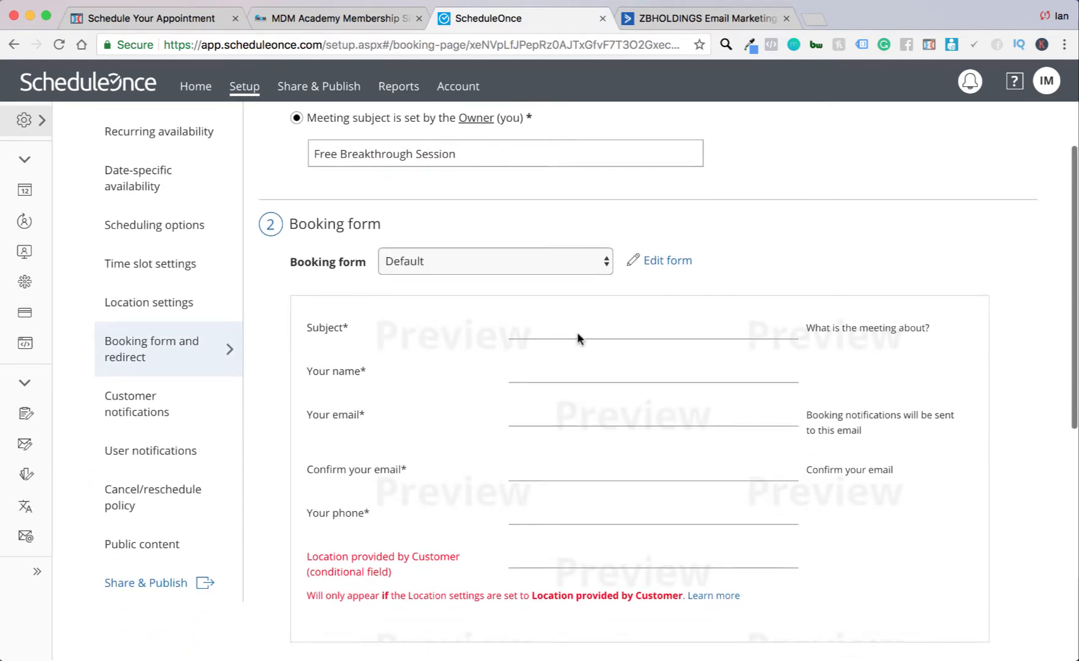
{"action": "scroll", "coordinate": [579, 330], "scroll_direction": "down", "scroll_amount": 3}
{"action": "scroll", "coordinate": [579, 328], "scroll_direction": "up", "scroll_amount": 4}
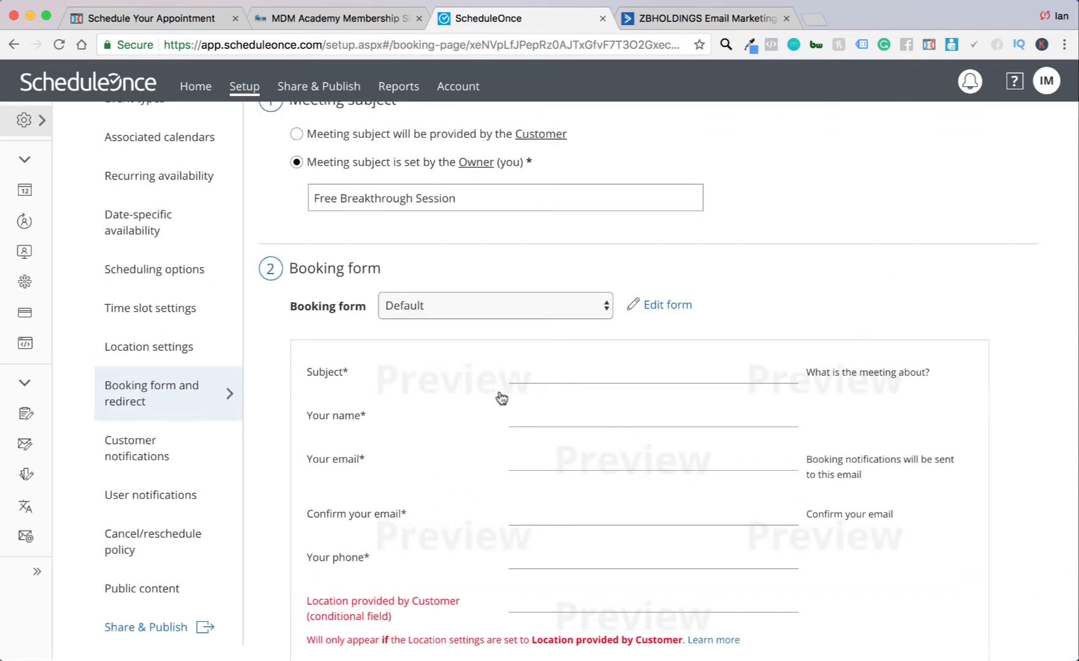
{"action": "scroll", "coordinate": [494, 349], "scroll_direction": "down", "scroll_amount": 5}
{"action": "scroll", "coordinate": [495, 349], "scroll_direction": "up", "scroll_amount": 2}
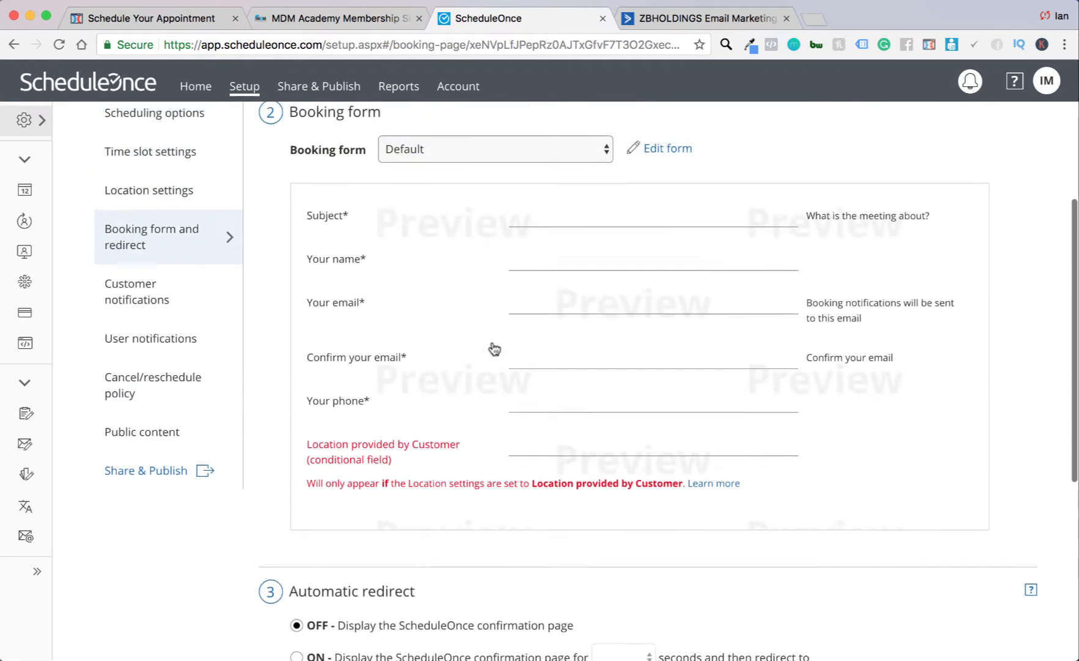
- Turn on the automatic redirect and display the ScheduleOnce confirmation page for 3 seconds before redirecting
{"action": "scroll", "coordinate": [636, 389], "scroll_direction": "down", "scroll_amount": 4}
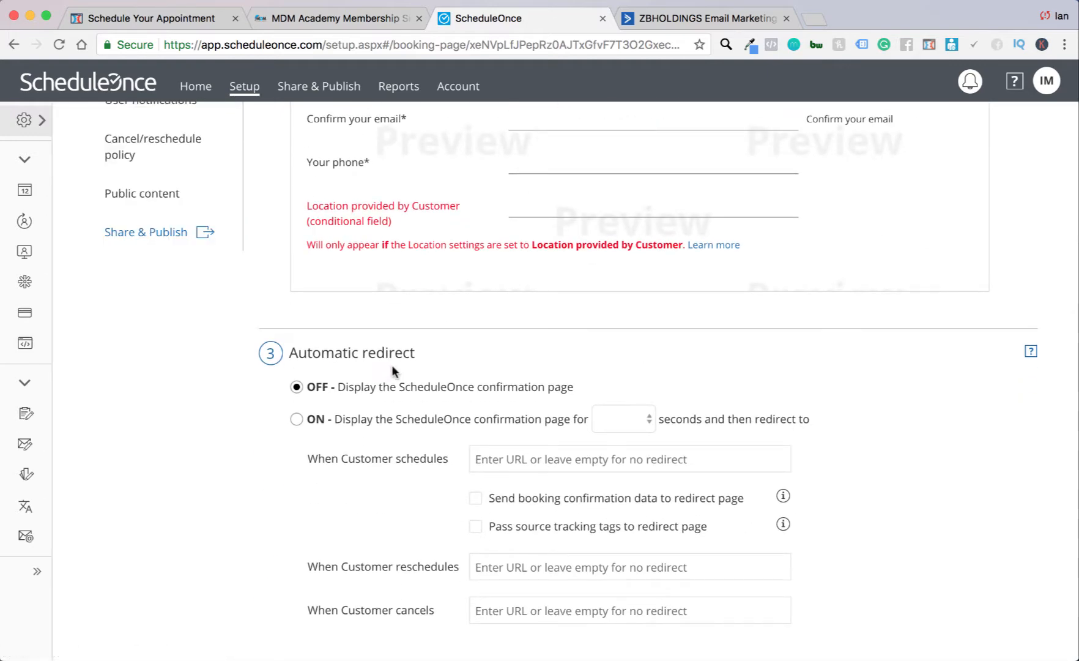
{"action": "scroll", "coordinate": [637, 383], "scroll_direction": "down", "scroll_amount": 1}
{"action": "scroll", "coordinate": [637, 383], "scroll_direction": "down", "scroll_amount": 1}
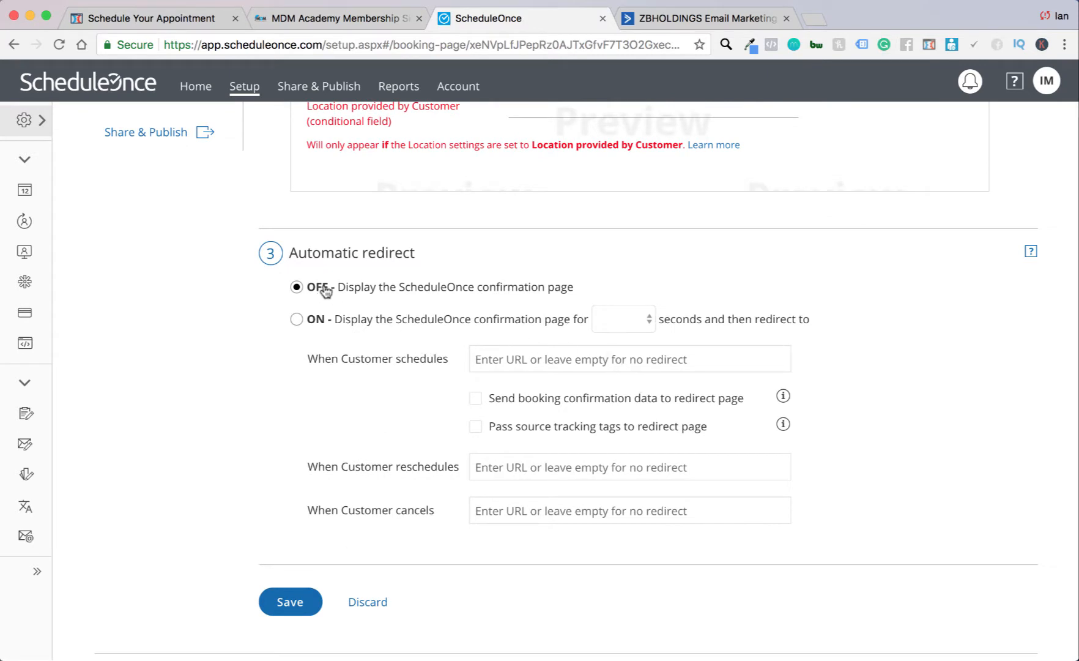
{"action": "left_click", "coordinate": [296, 319]}
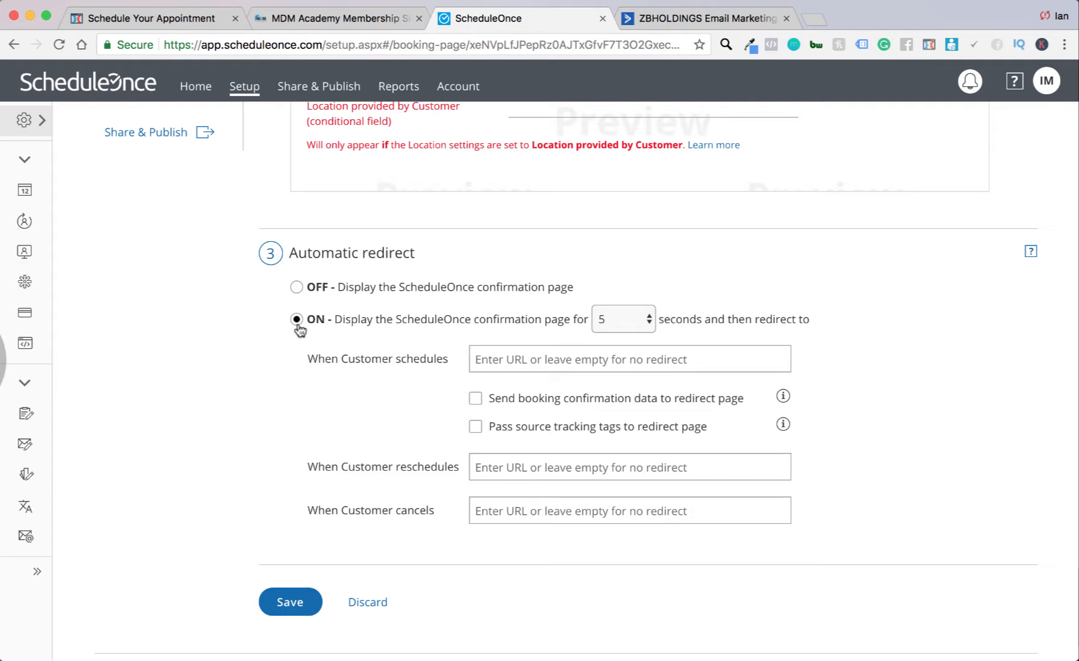
{"action": "left_click", "coordinate": [642, 317]}
{"action": "left_click", "coordinate": [637, 304]}
{"action": "scroll", "coordinate": [619, 361], "scroll_direction": "down", "scroll_amount": 1}
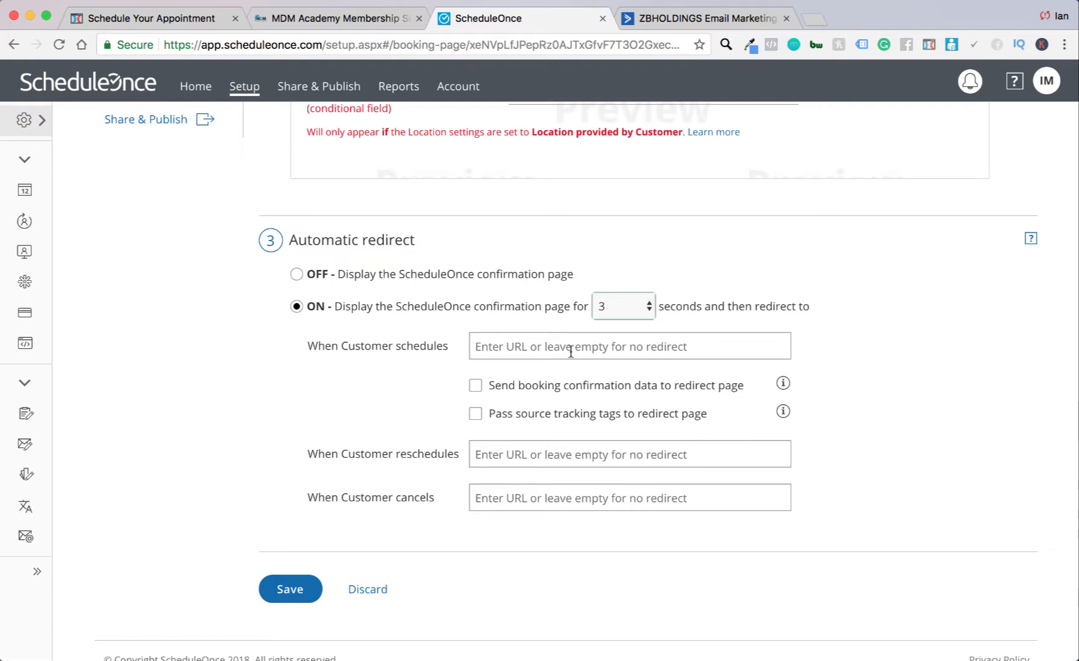
- Switch to ClickFunnels, exit the scheduling page editor, and copy the URL of the Call Confirmed funnel step
{"action": "left_click", "coordinate": [193, 20]}
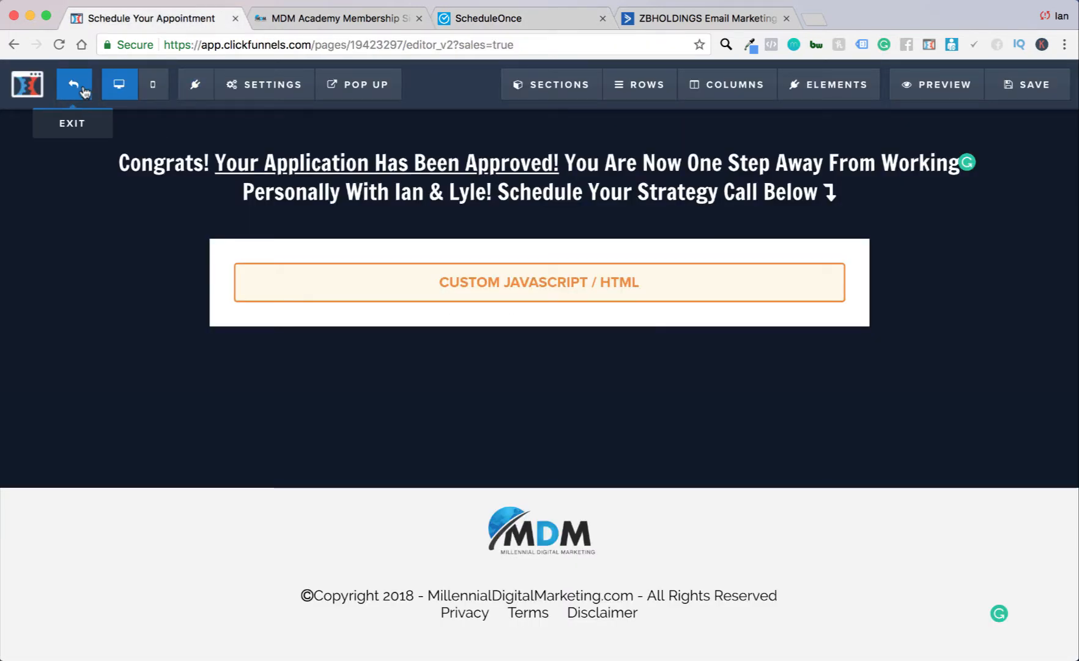
{"action": "left_click", "coordinate": [74, 84]}
{"action": "left_click", "coordinate": [668, 195]}
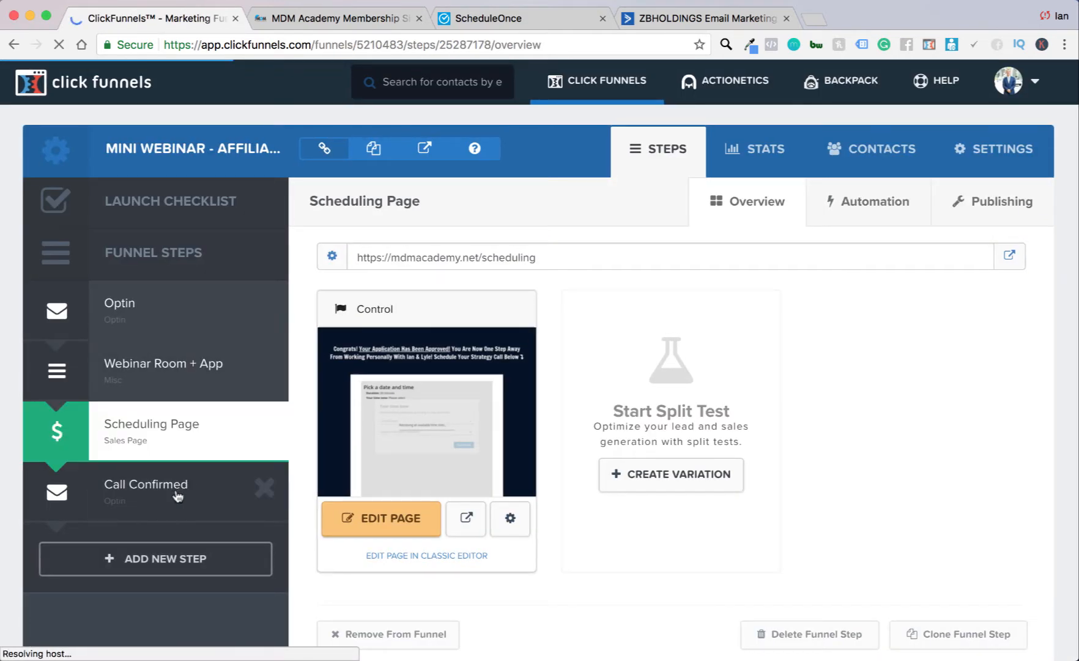
{"action": "left_click", "coordinate": [180, 496]}
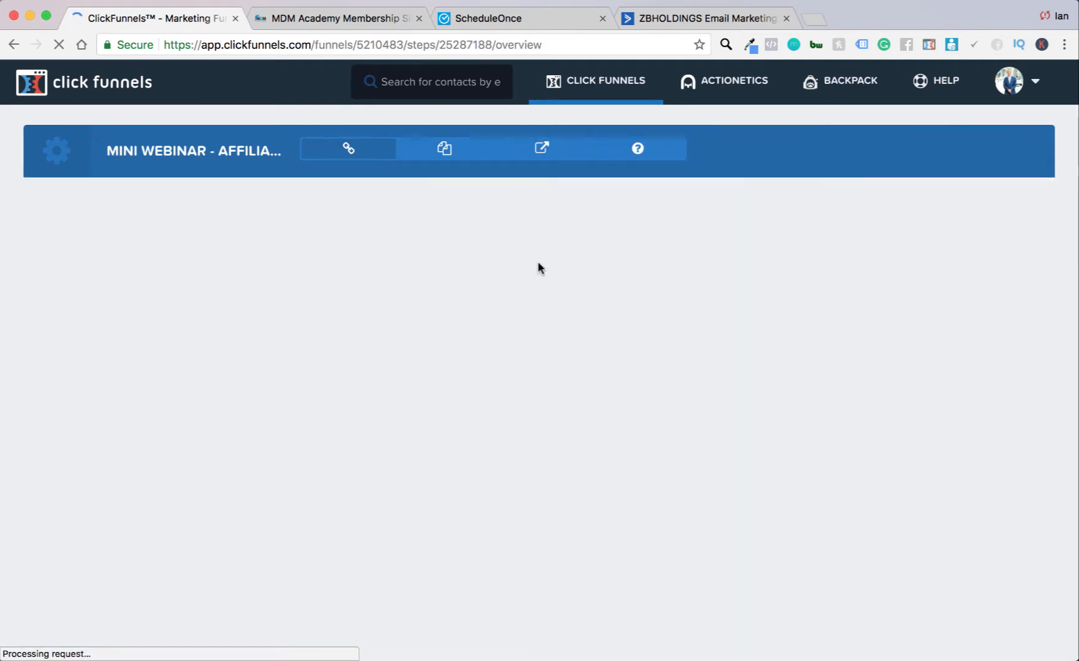
{"action": "left_click_drag", "start_coordinate": [540, 258], "coordinate": [353, 256]}
{"action": "key", "text": "super+c"}
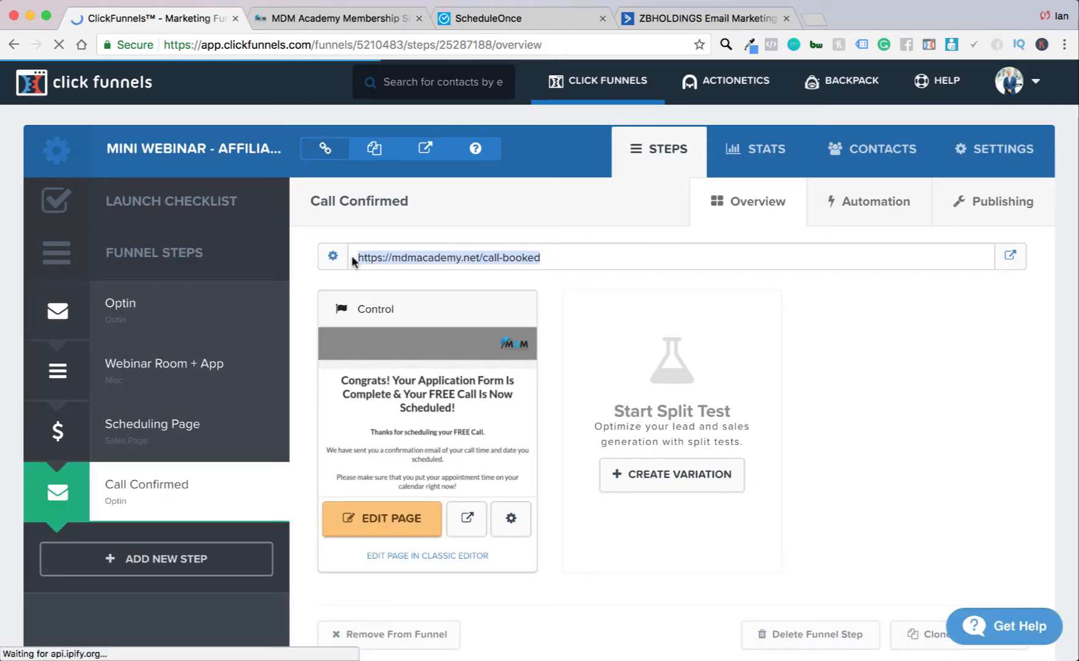
{"action": "left_click", "coordinate": [399, 20]}
{"action": "left_click", "coordinate": [542, 21]}
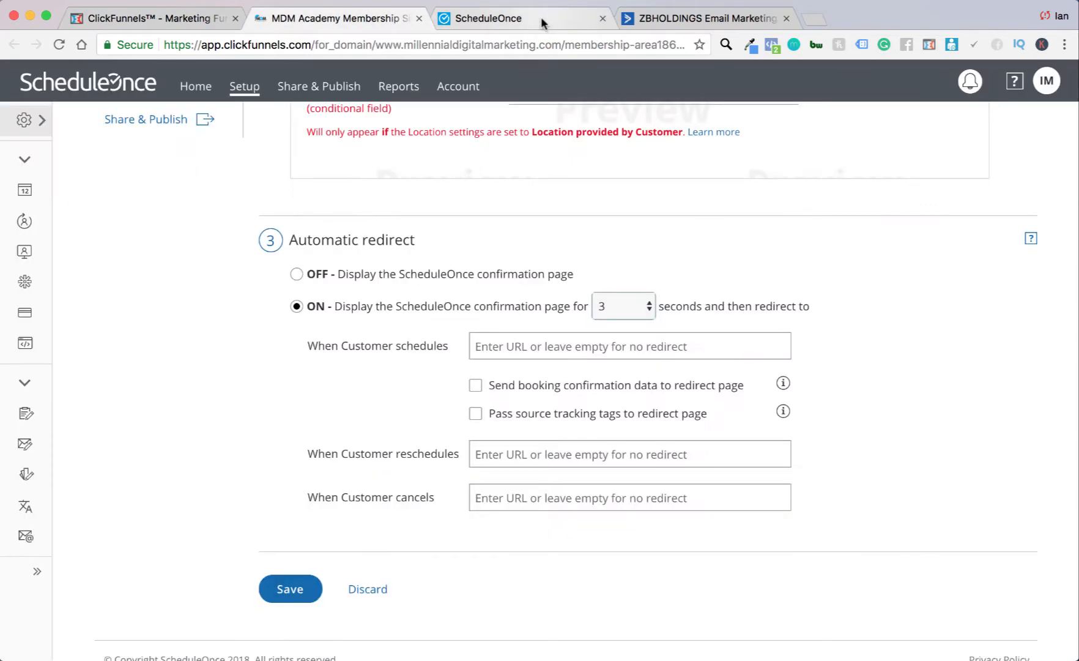
{"action": "left_click", "coordinate": [496, 345]}
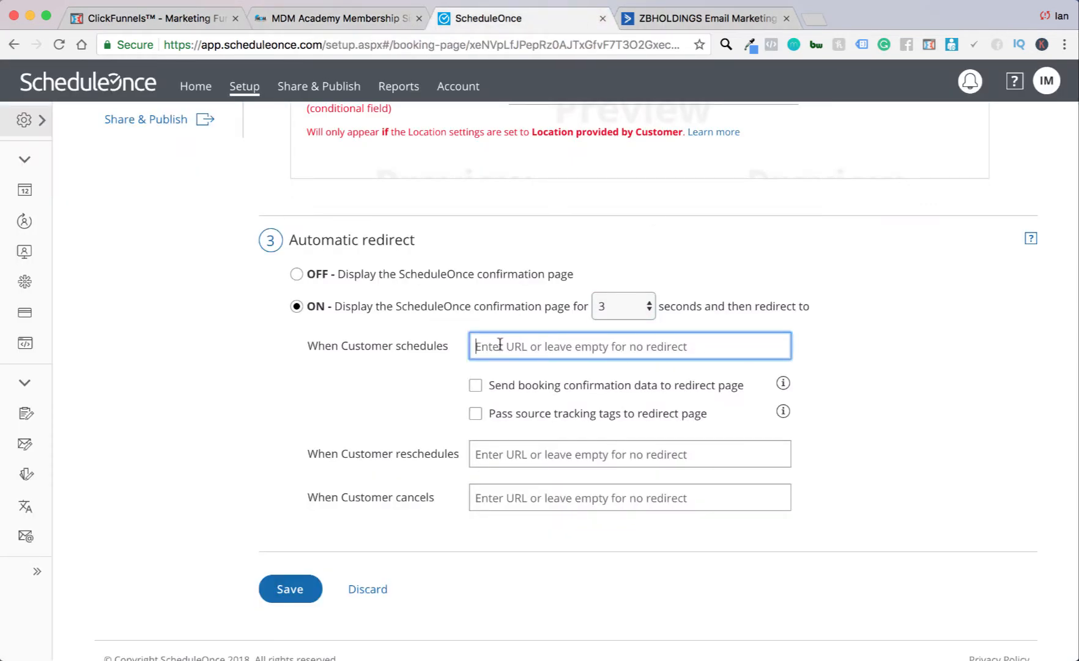
{"action": "key", "text": "super+v"}
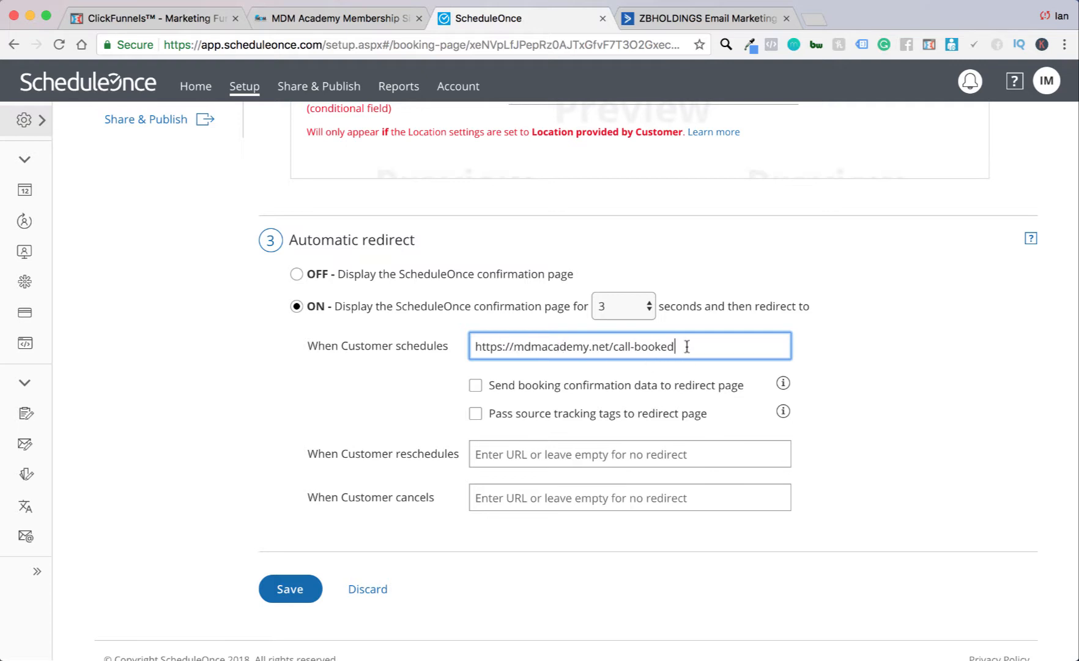
{"action": "left_click", "coordinate": [879, 339]}
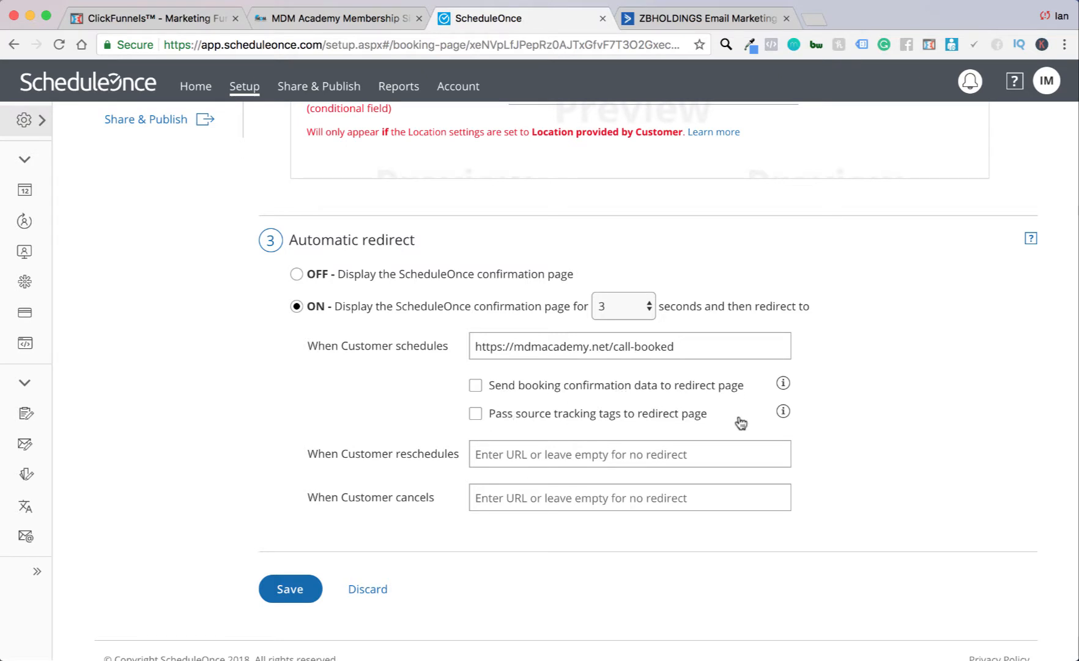
- Check the meeting subject, booking form and redirect settings, and save them
{"action": "scroll", "coordinate": [428, 584], "scroll_direction": "up", "scroll_amount": 7}
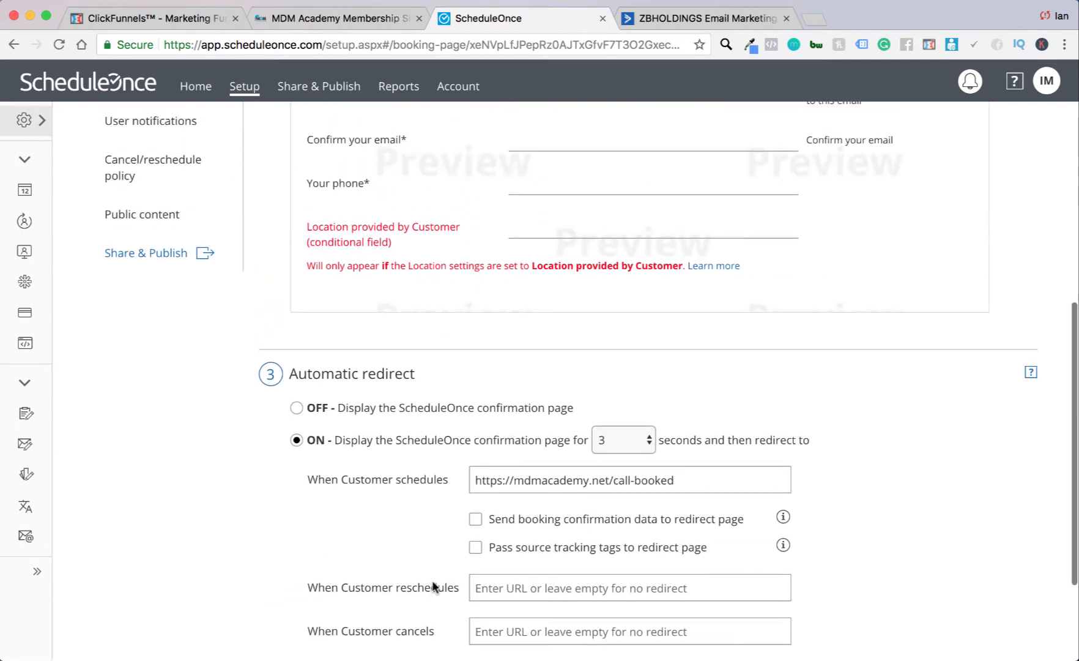
{"action": "scroll", "coordinate": [437, 571], "scroll_direction": "down", "scroll_amount": 1}
{"action": "scroll", "coordinate": [428, 569], "scroll_direction": "up", "scroll_amount": 3}
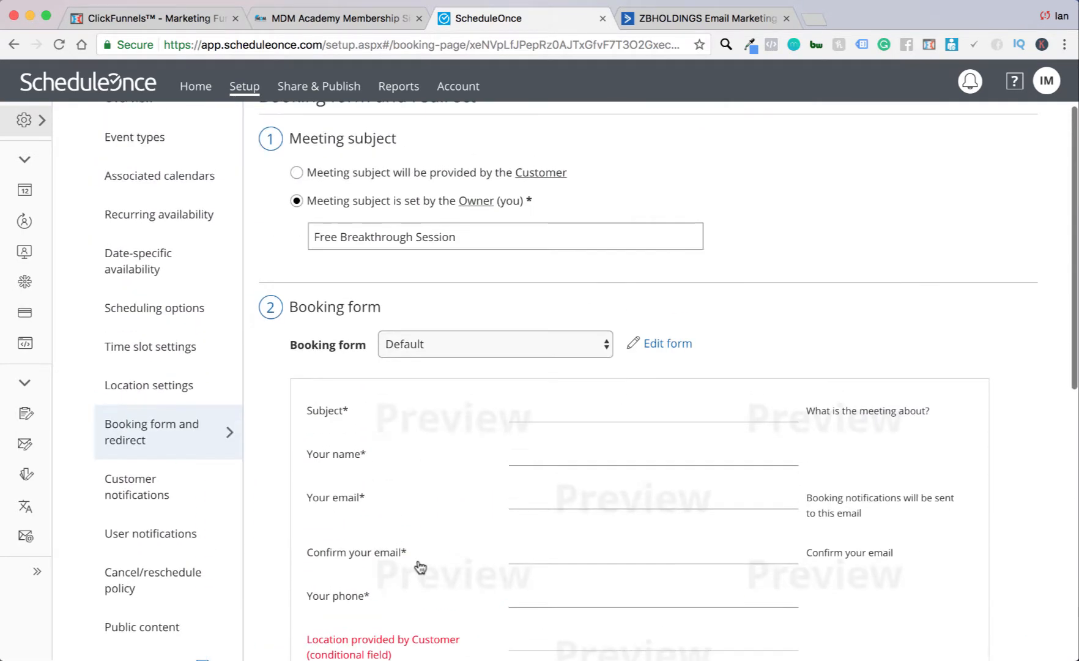
{"action": "scroll", "coordinate": [449, 294], "scroll_direction": "down", "scroll_amount": 9}
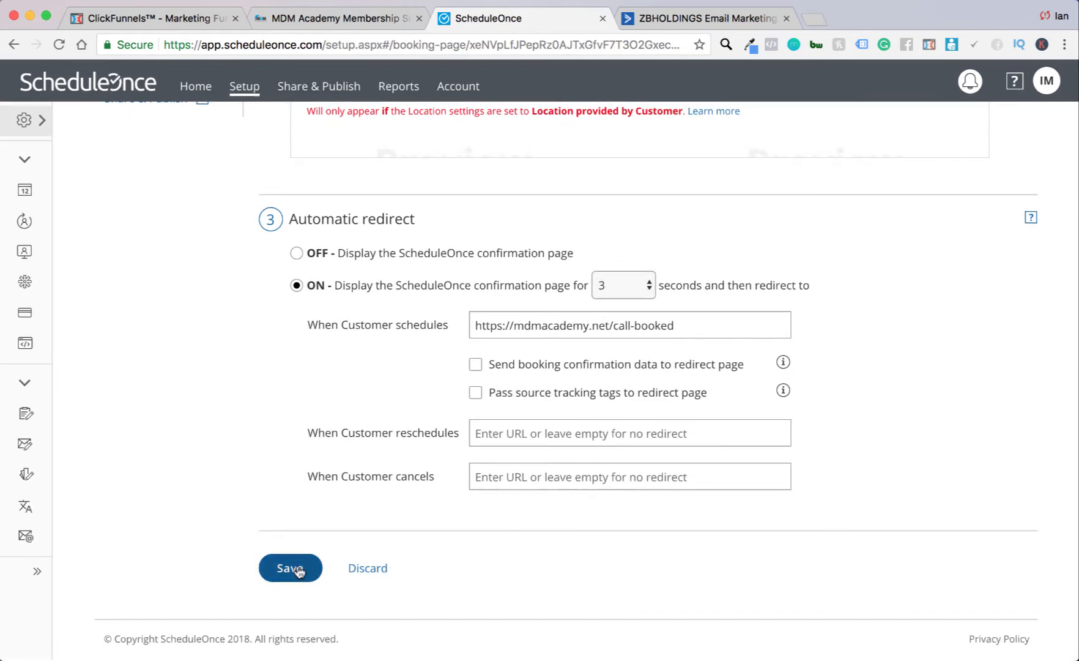
{"action": "left_click", "coordinate": [694, 328]}
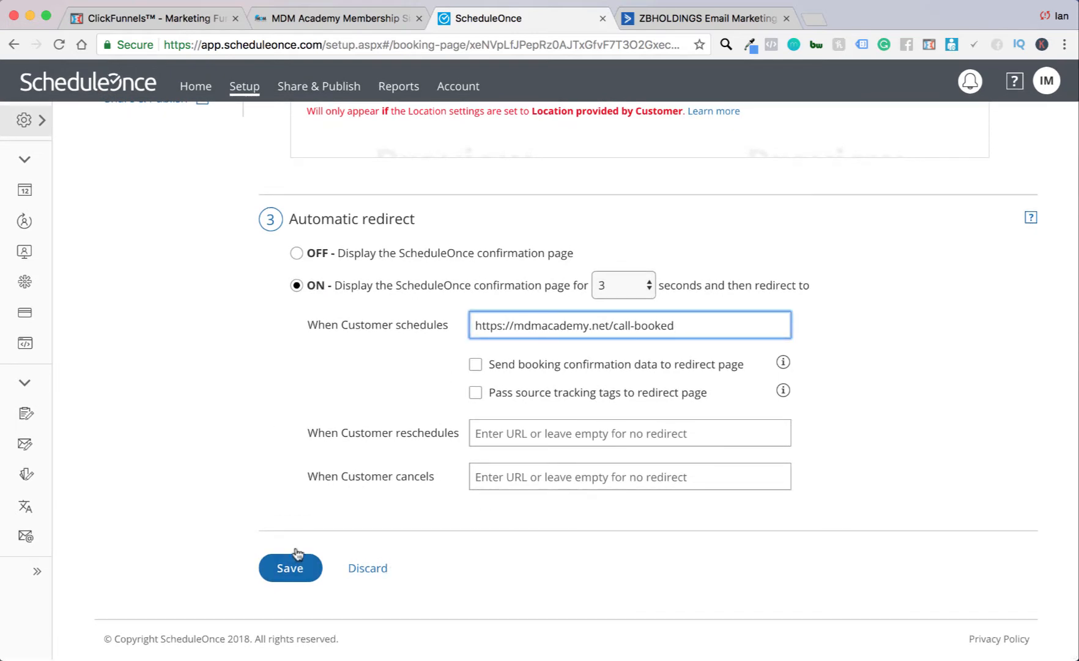
{"action": "left_click", "coordinate": [291, 569]}
- Review the email and SMS options in the booking page's customer notifications and user notifications
{"action": "scroll", "coordinate": [271, 498], "scroll_direction": "up", "scroll_amount": 10}
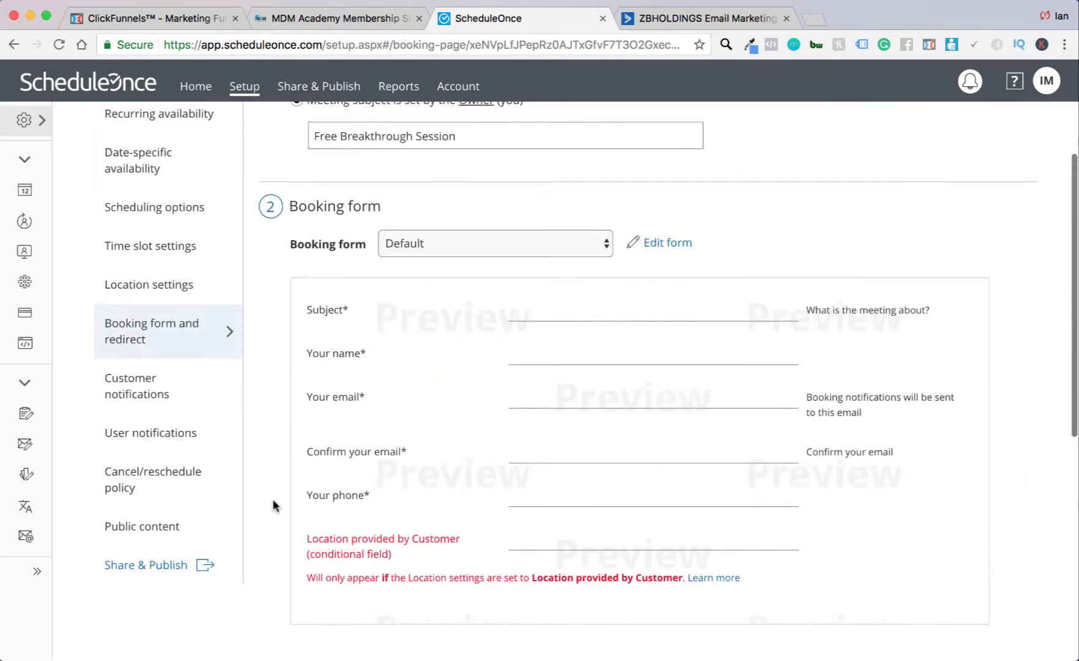
{"action": "left_click", "coordinate": [153, 485]}
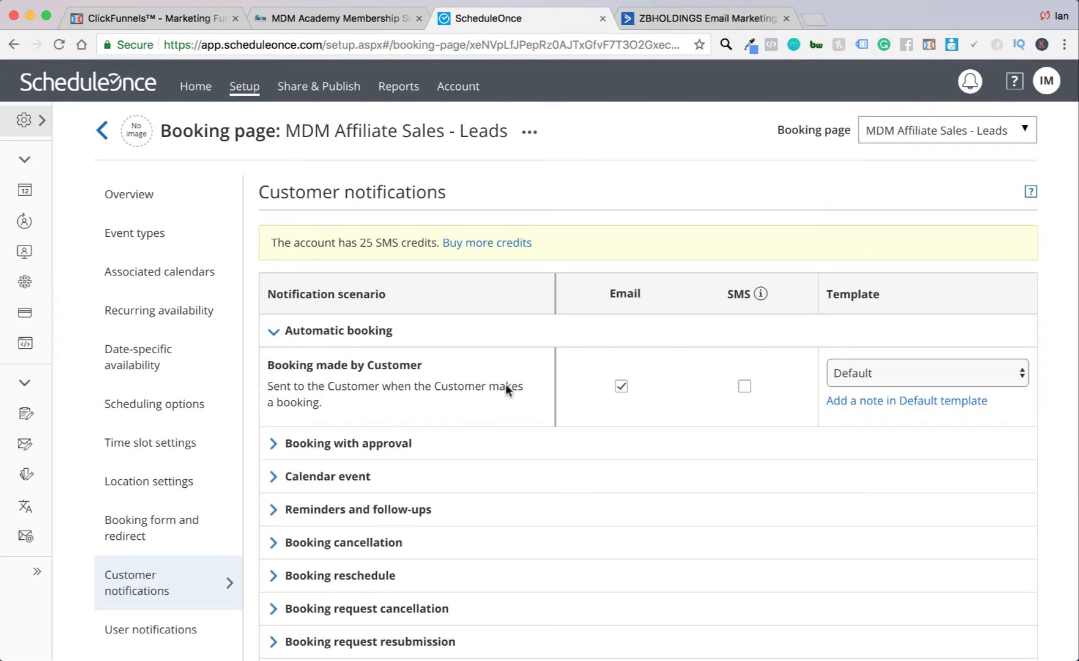
{"action": "scroll", "coordinate": [616, 401], "scroll_direction": "down", "scroll_amount": 2}
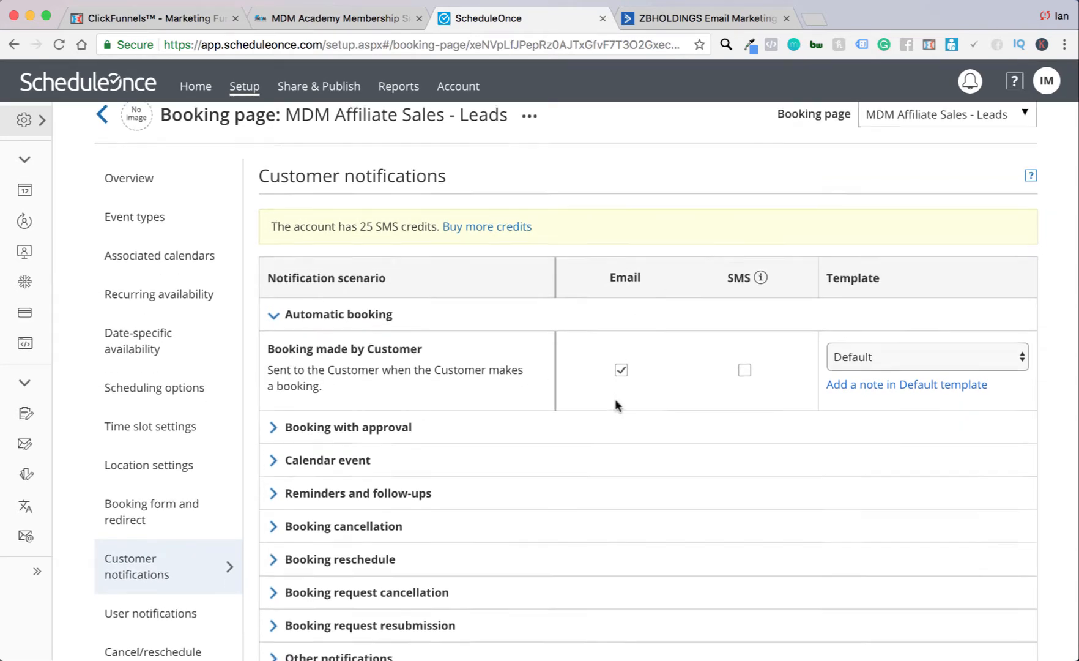
{"action": "scroll", "coordinate": [745, 336], "scroll_direction": "up", "scroll_amount": 2}
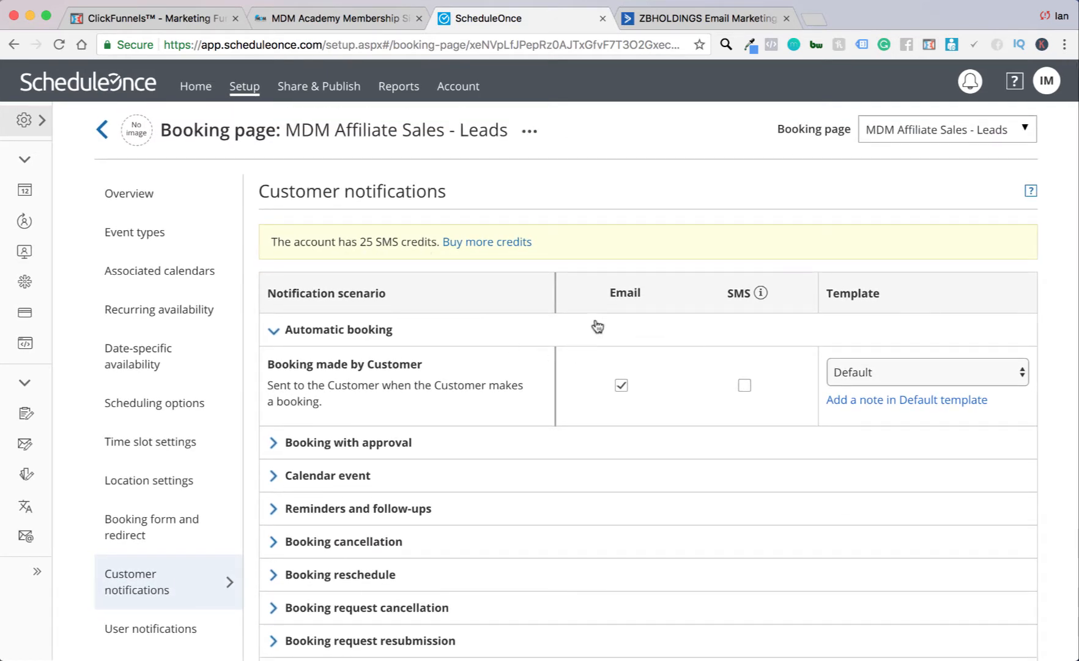
{"action": "scroll", "coordinate": [603, 336], "scroll_direction": "down", "scroll_amount": 4}
{"action": "scroll", "coordinate": [617, 334], "scroll_direction": "up", "scroll_amount": 2}
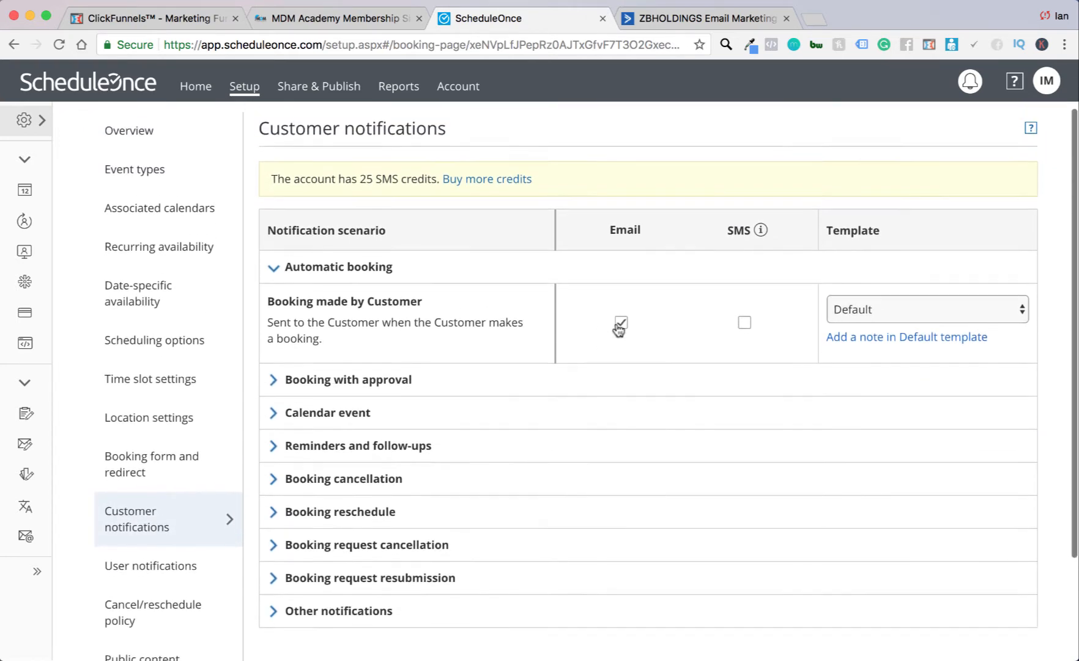
{"action": "left_click", "coordinate": [172, 585]}
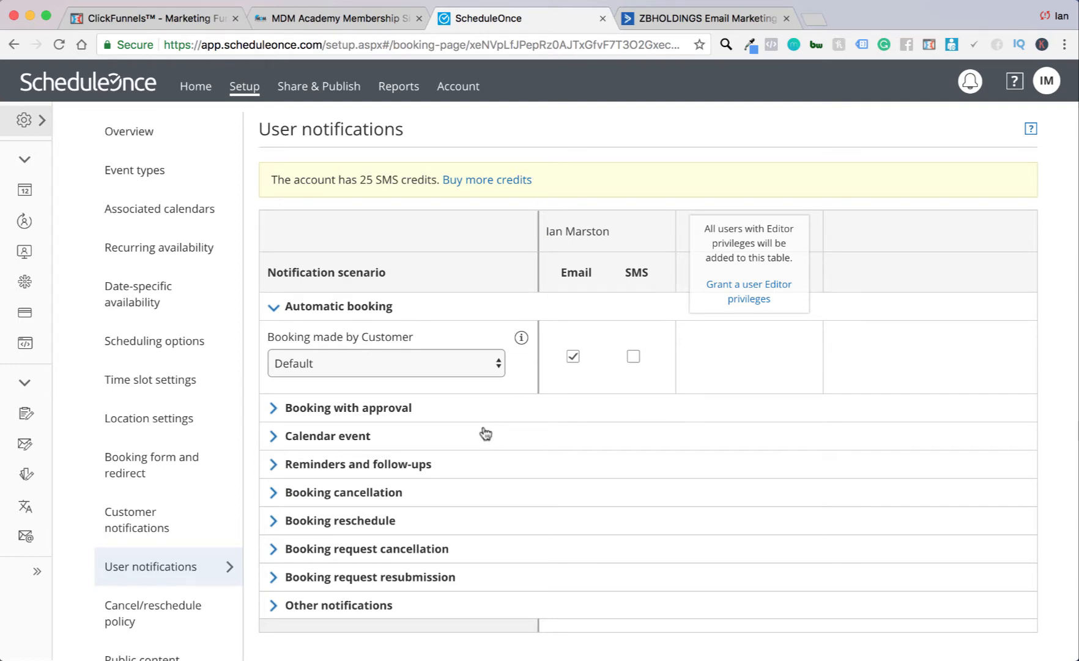
{"action": "scroll", "coordinate": [296, 429], "scroll_direction": "down", "scroll_amount": 5}
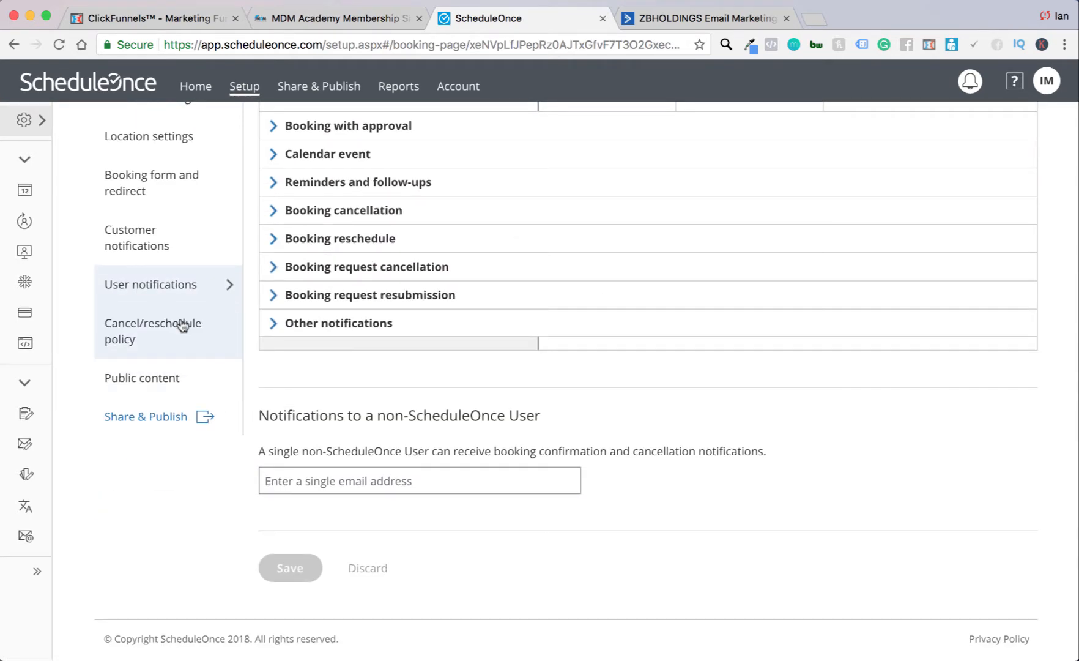
- Open the booking page's cancel/reschedule policy and examine the cancellation policy options
{"action": "left_click", "coordinate": [183, 325]}
{"action": "scroll", "coordinate": [488, 464], "scroll_direction": "up", "scroll_amount": 5}
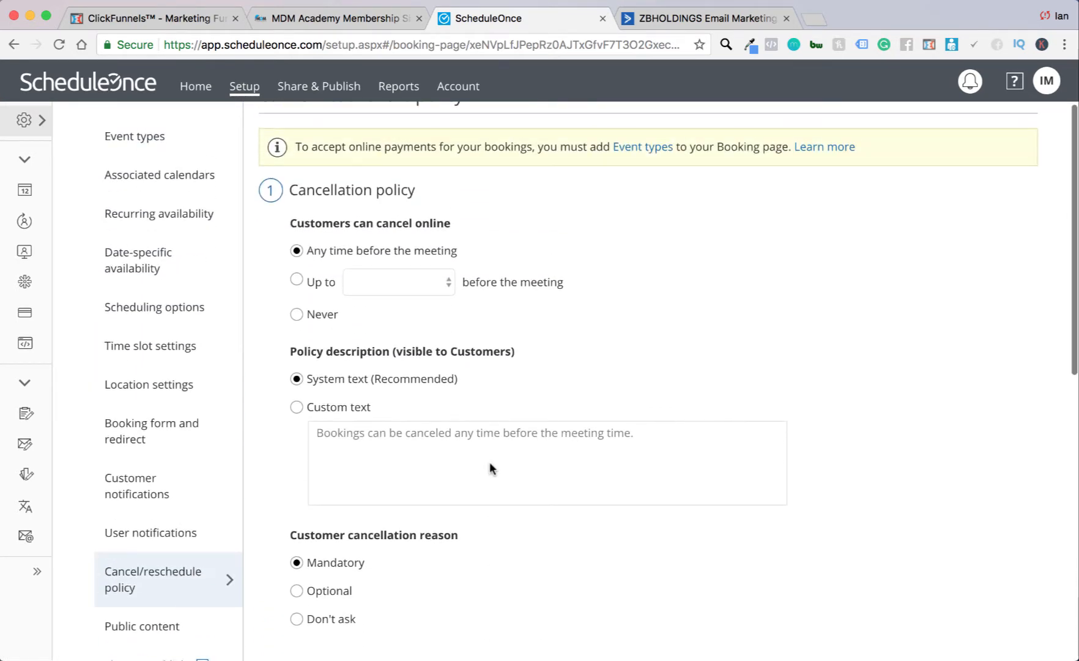
{"action": "scroll", "coordinate": [484, 434], "scroll_direction": "down", "scroll_amount": 1}
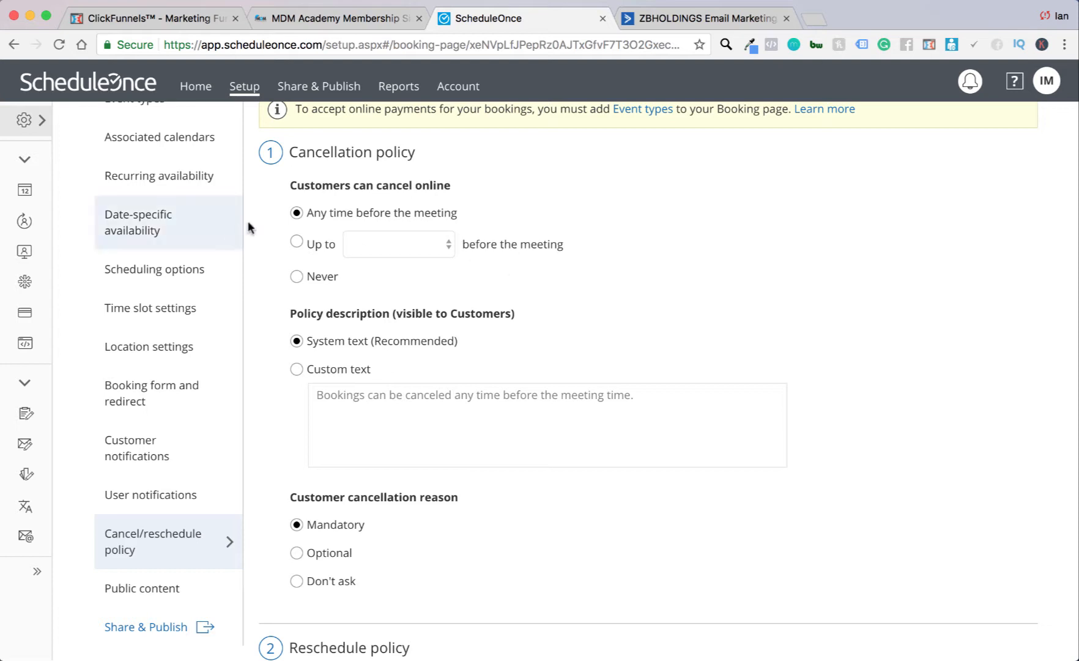
{"action": "scroll", "coordinate": [444, 209], "scroll_direction": "down", "scroll_amount": 1}
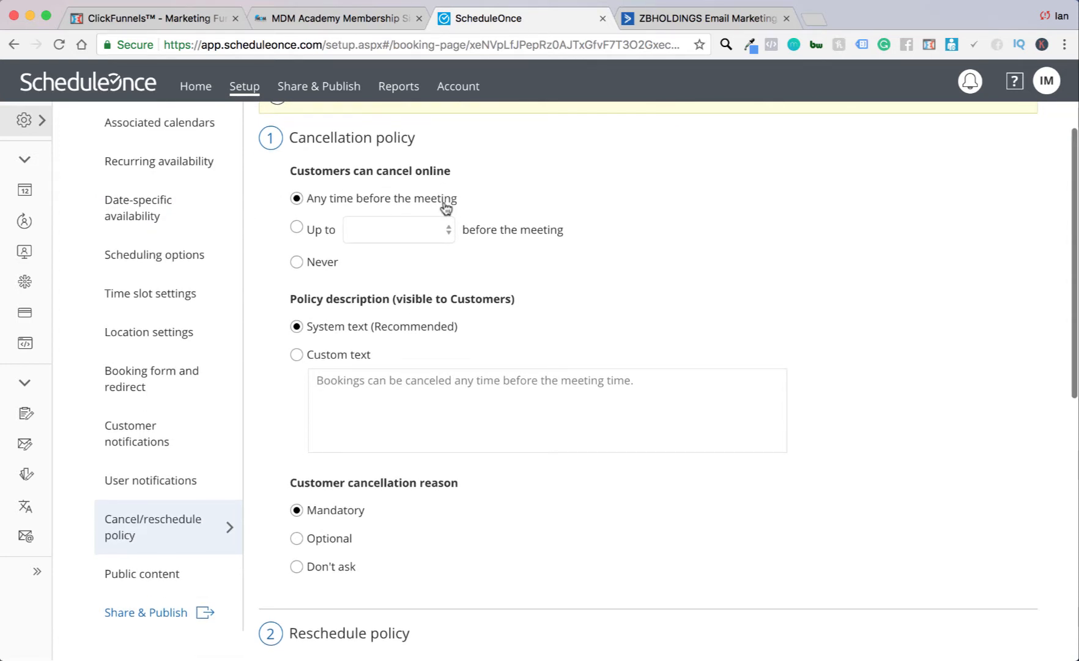
{"action": "scroll", "coordinate": [353, 539], "scroll_direction": "up", "scroll_amount": 1}
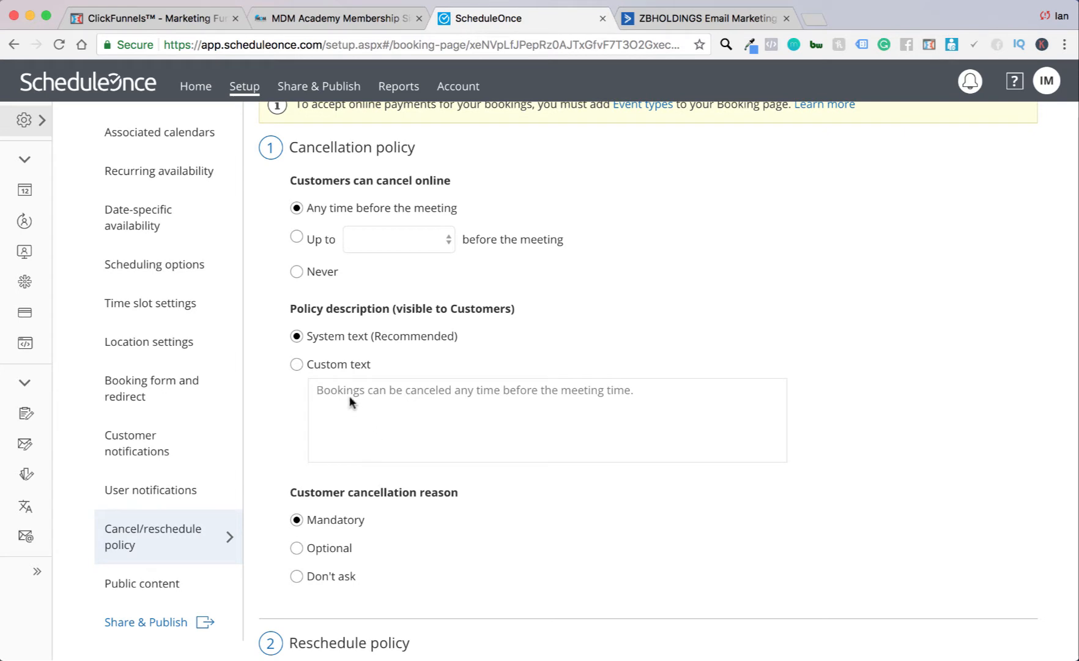
- Try custom text for the cancellation policy description, and restore the recommended system text
{"action": "left_click_drag", "start_coordinate": [313, 391], "coordinate": [527, 399]}
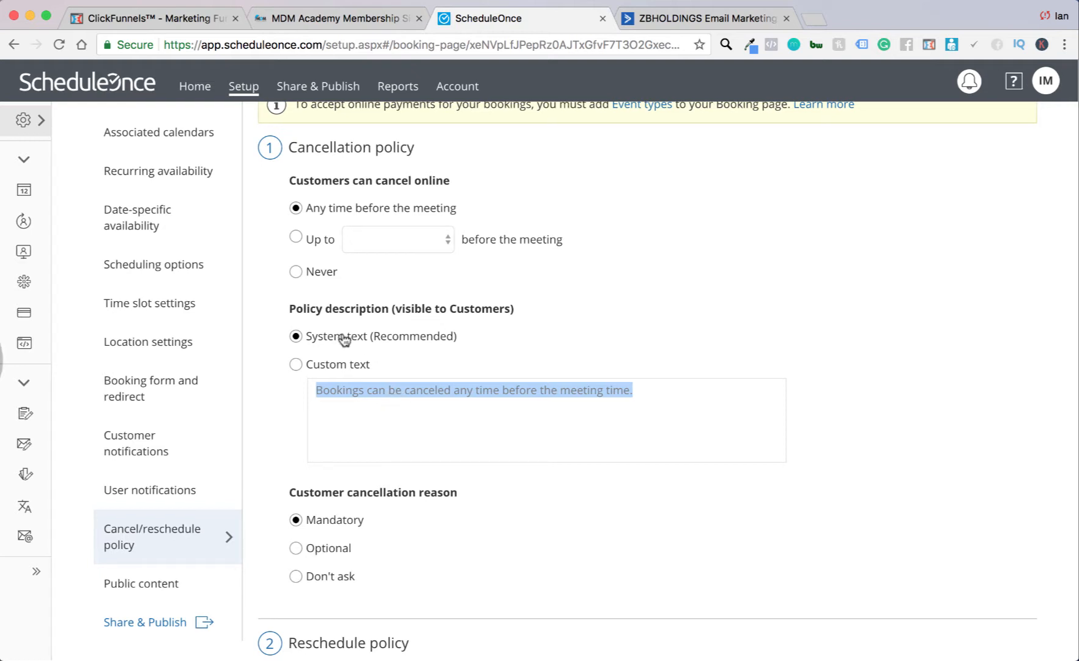
{"action": "left_click", "coordinate": [295, 365]}
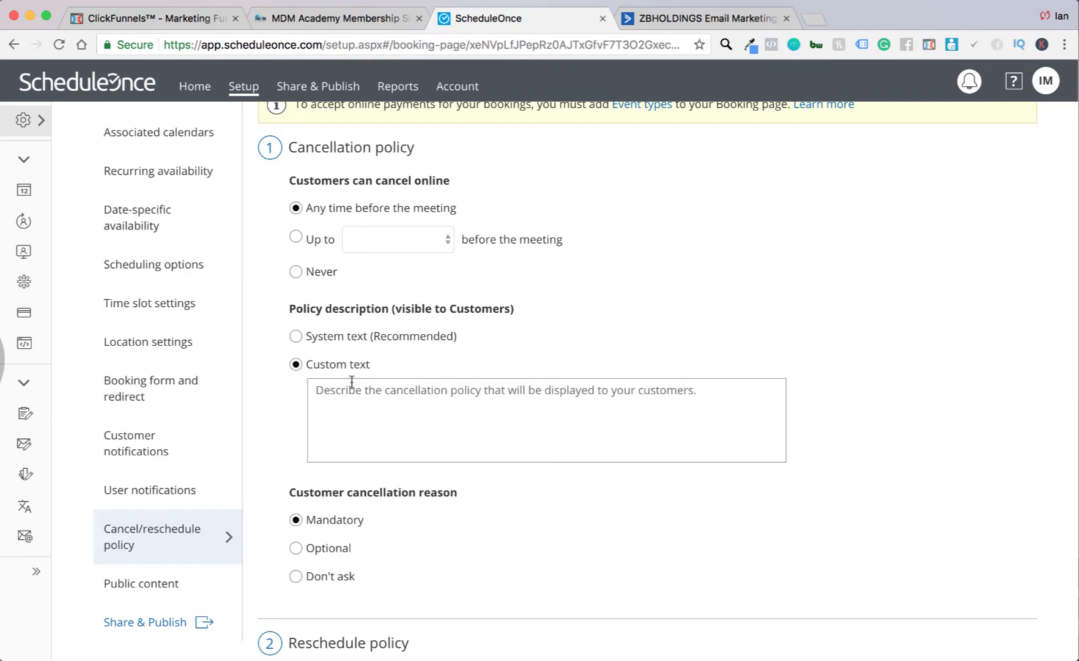
{"action": "scroll", "coordinate": [316, 338], "scroll_direction": "down", "scroll_amount": 1}
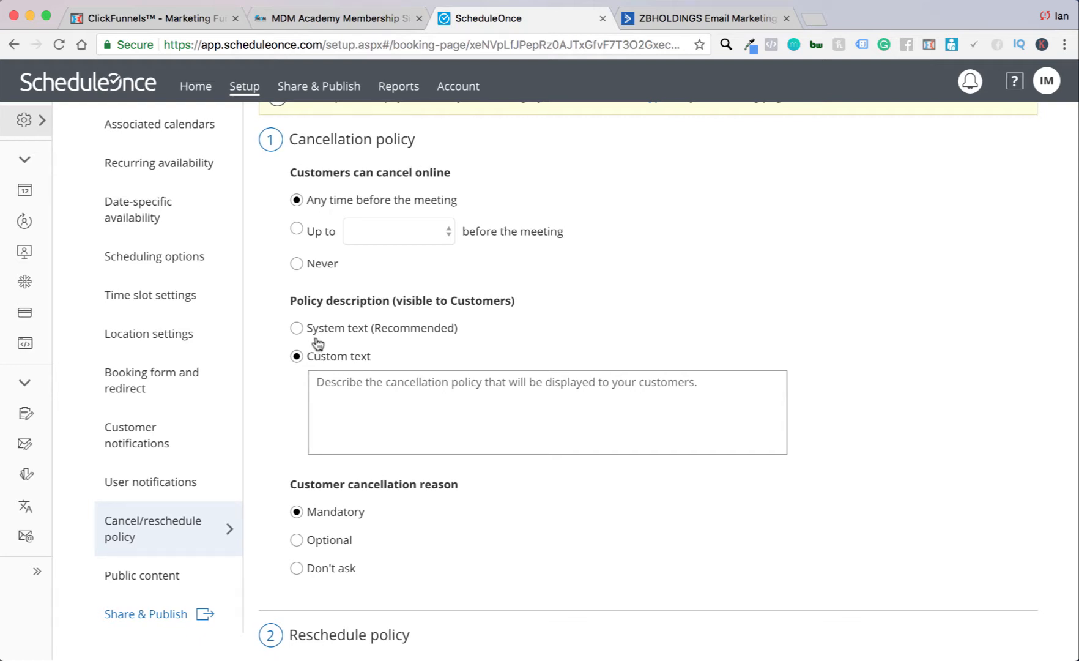
{"action": "left_click", "coordinate": [310, 330]}
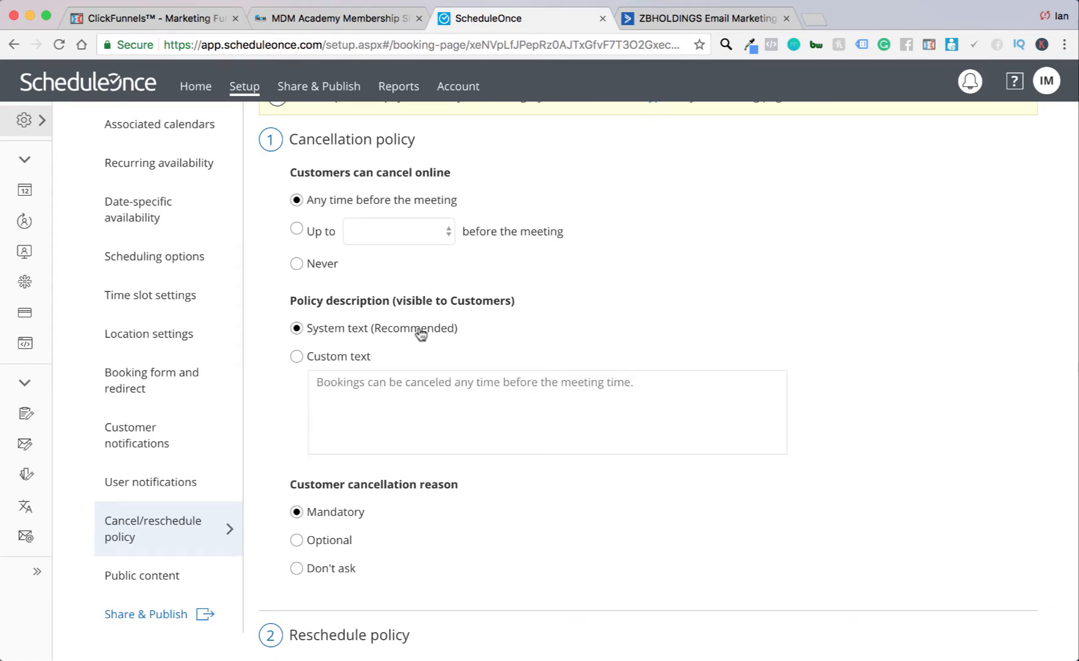
- Review the cancellation reason and reschedule policy options, and save the cancel/reschedule policy
{"action": "scroll", "coordinate": [421, 334], "scroll_direction": "down", "scroll_amount": 3}
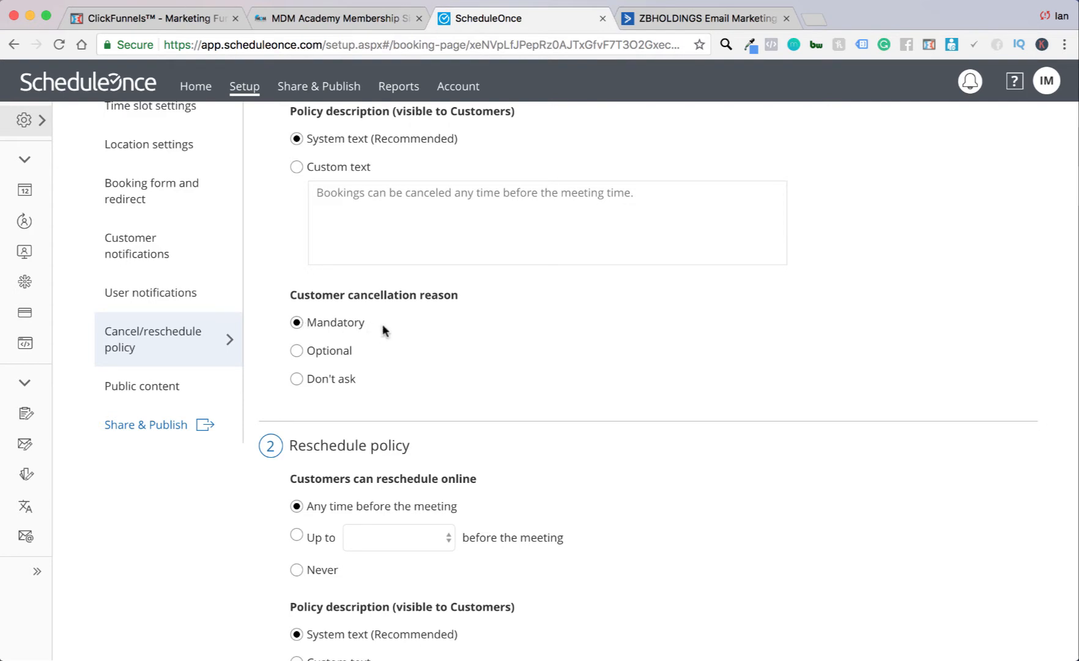
{"action": "scroll", "coordinate": [370, 331], "scroll_direction": "down", "scroll_amount": 3}
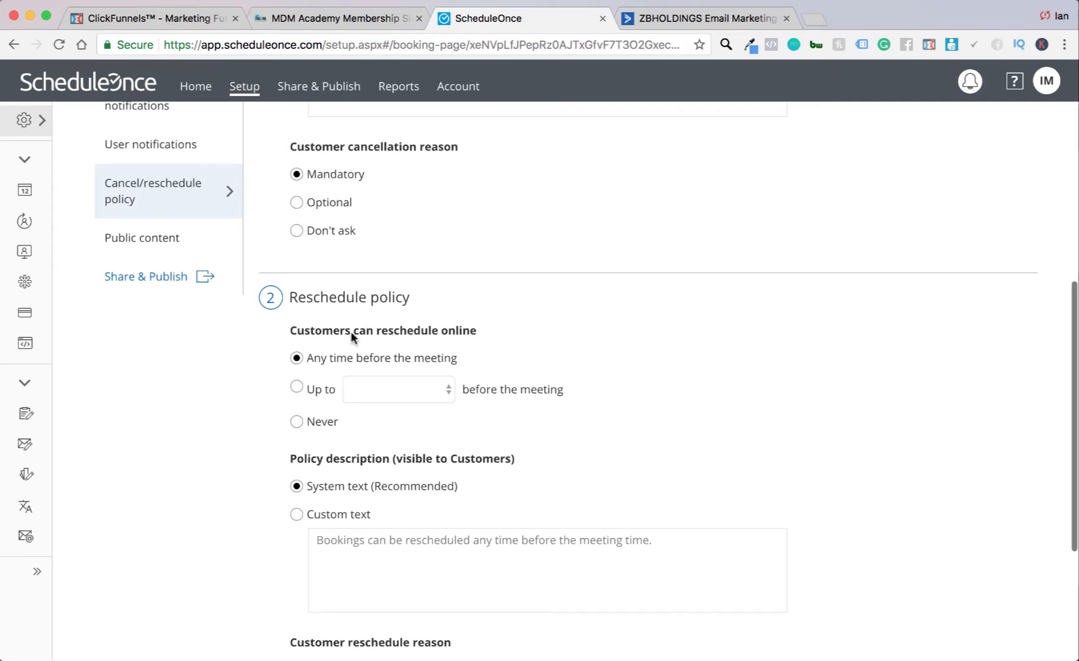
{"action": "scroll", "coordinate": [414, 398], "scroll_direction": "down", "scroll_amount": 5}
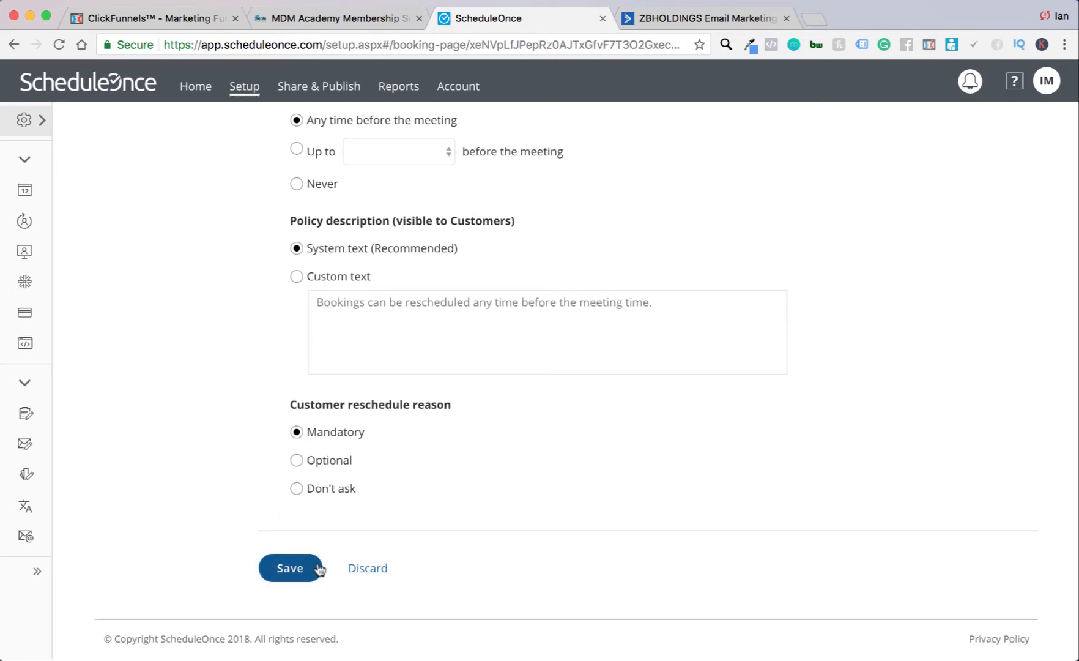
{"action": "left_click", "coordinate": [288, 567]}
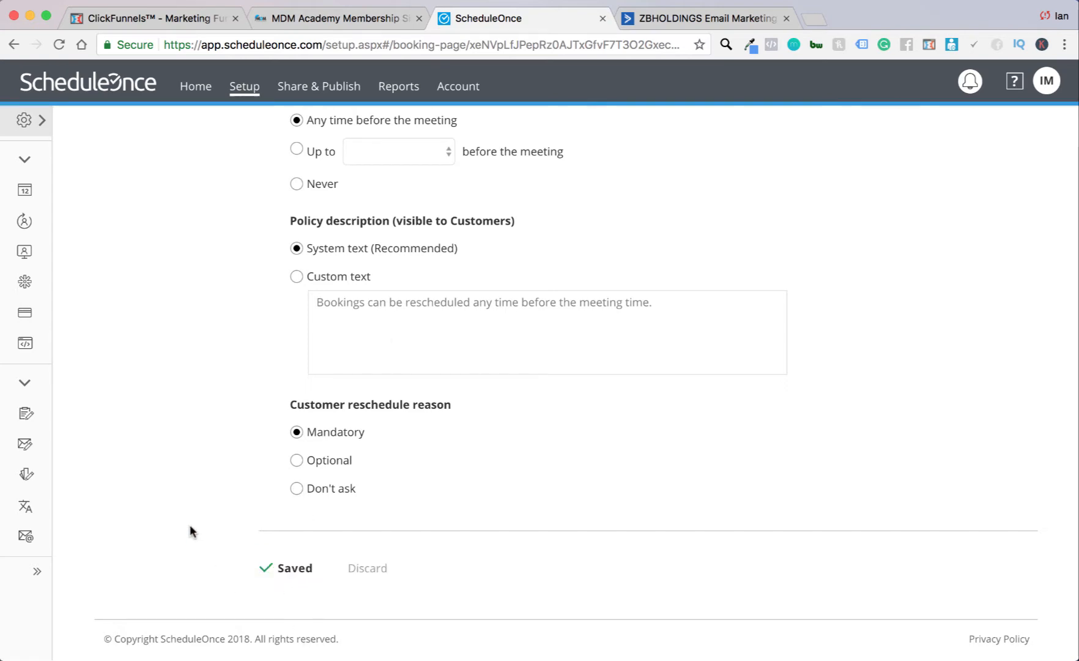
- Open the booking page's public content and examine its image, name, title, welcome message, contact and social link fields
{"action": "scroll", "coordinate": [196, 523], "scroll_direction": "down", "scroll_amount": 4}
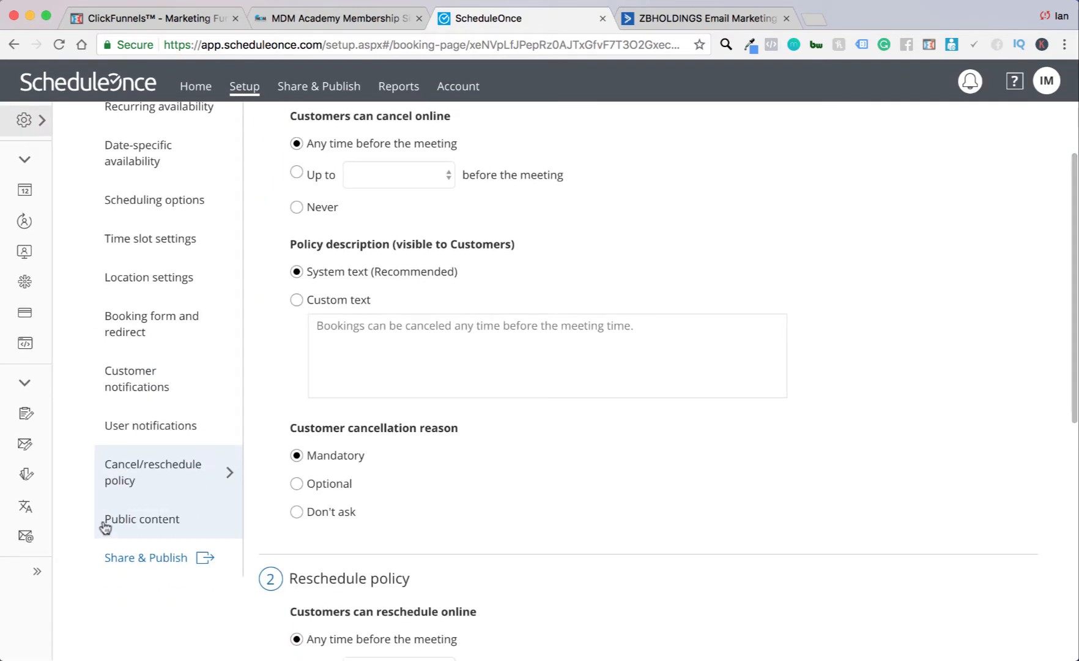
{"action": "left_click", "coordinate": [173, 524]}
{"action": "scroll", "coordinate": [173, 525], "scroll_direction": "up", "scroll_amount": 4}
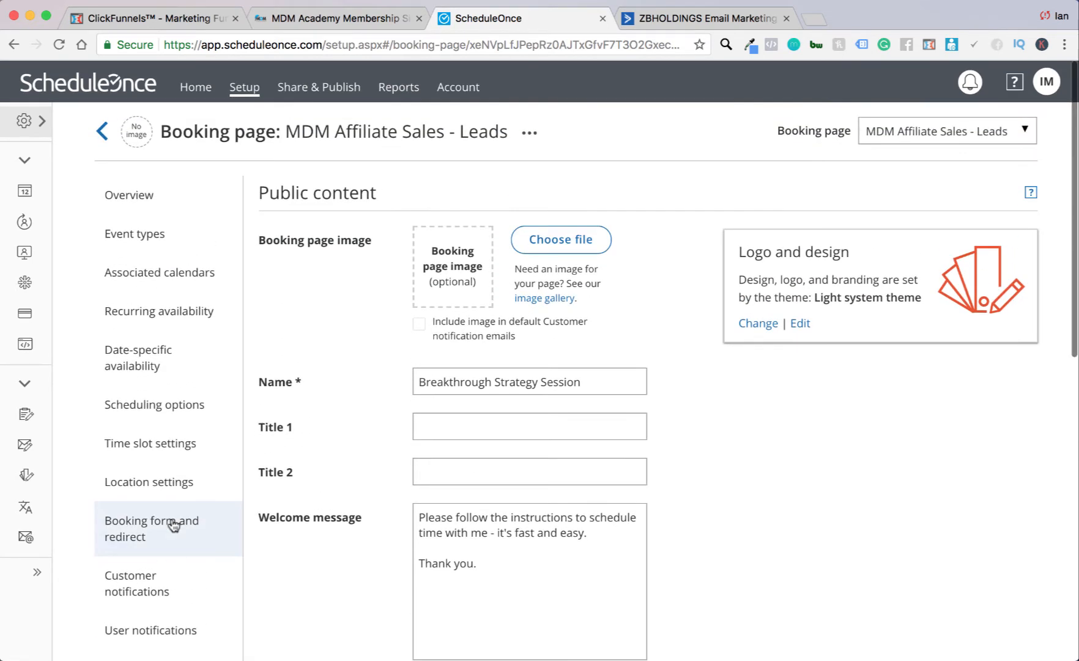
{"action": "scroll", "coordinate": [173, 524], "scroll_direction": "down", "scroll_amount": 6}
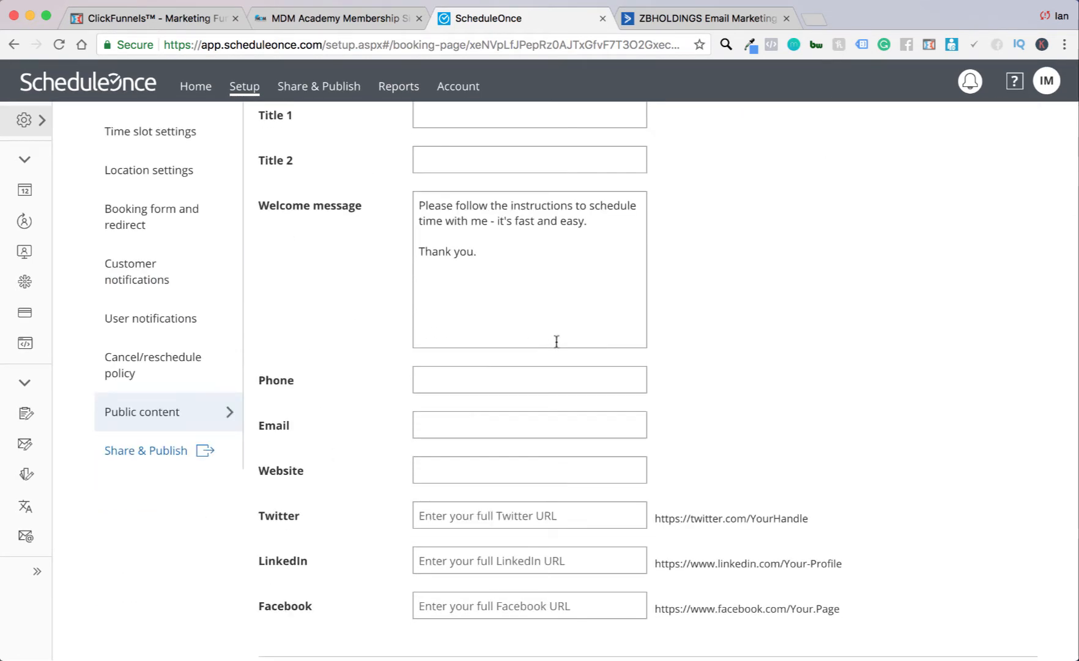
{"action": "scroll", "coordinate": [556, 405], "scroll_direction": "up", "scroll_amount": 3}
{"action": "scroll", "coordinate": [557, 405], "scroll_direction": "down", "scroll_amount": 1}
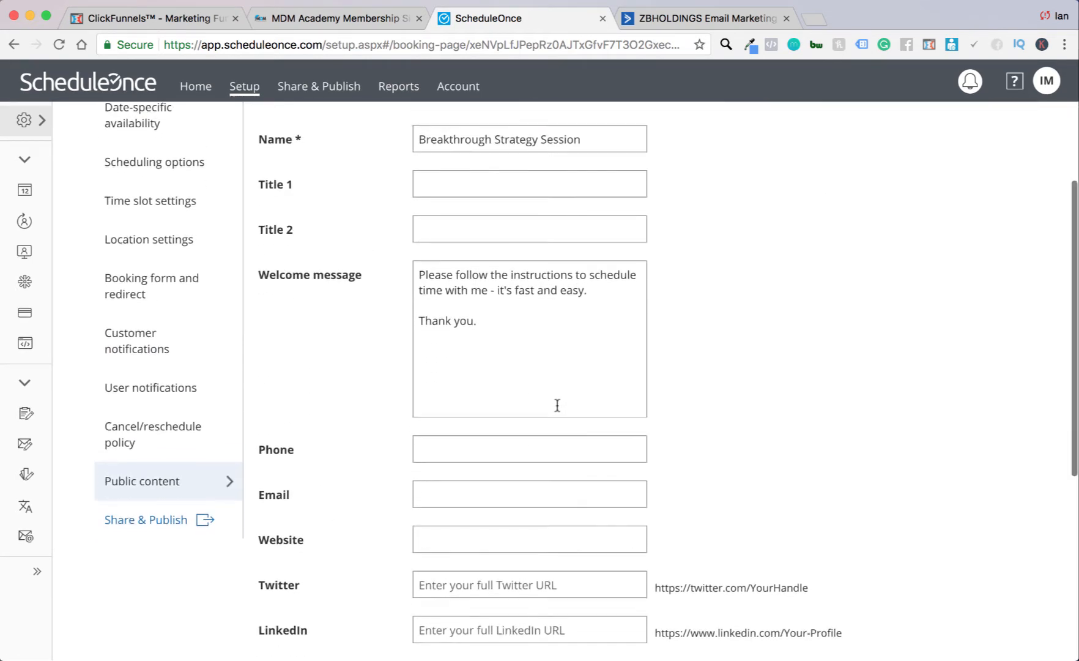
{"action": "scroll", "coordinate": [557, 405], "scroll_direction": "down", "scroll_amount": 1}
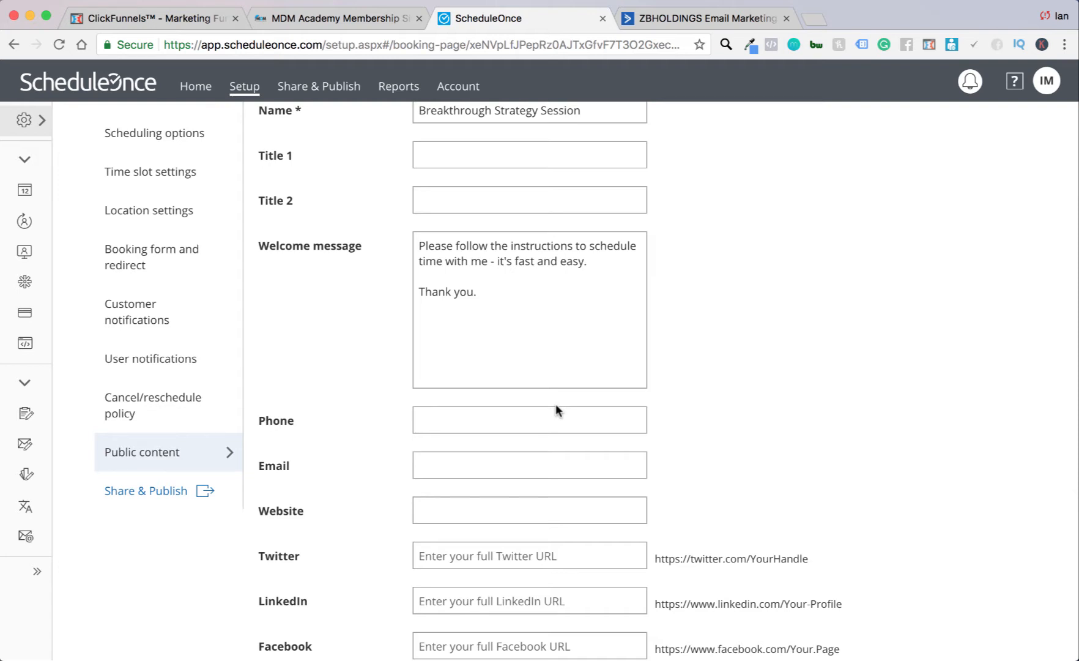
{"action": "scroll", "coordinate": [555, 409], "scroll_direction": "up", "scroll_amount": 5}
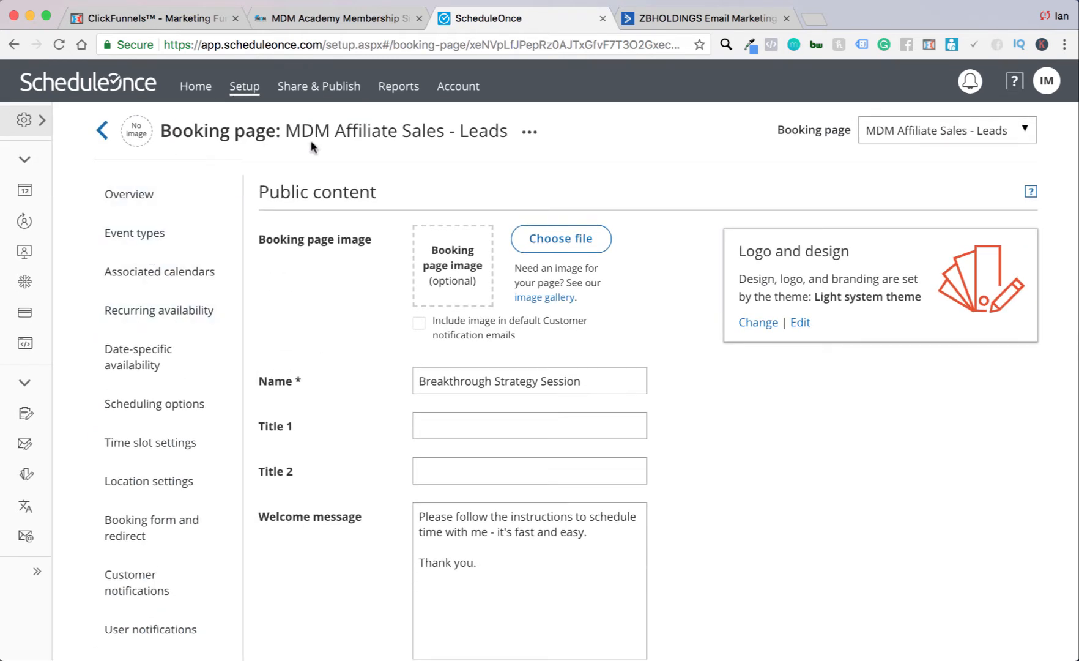
- Check the booking page overview, and open the sharing and publishing options for the MDM Affiliate Sales - Leads booking page
{"action": "left_click", "coordinate": [199, 197]}
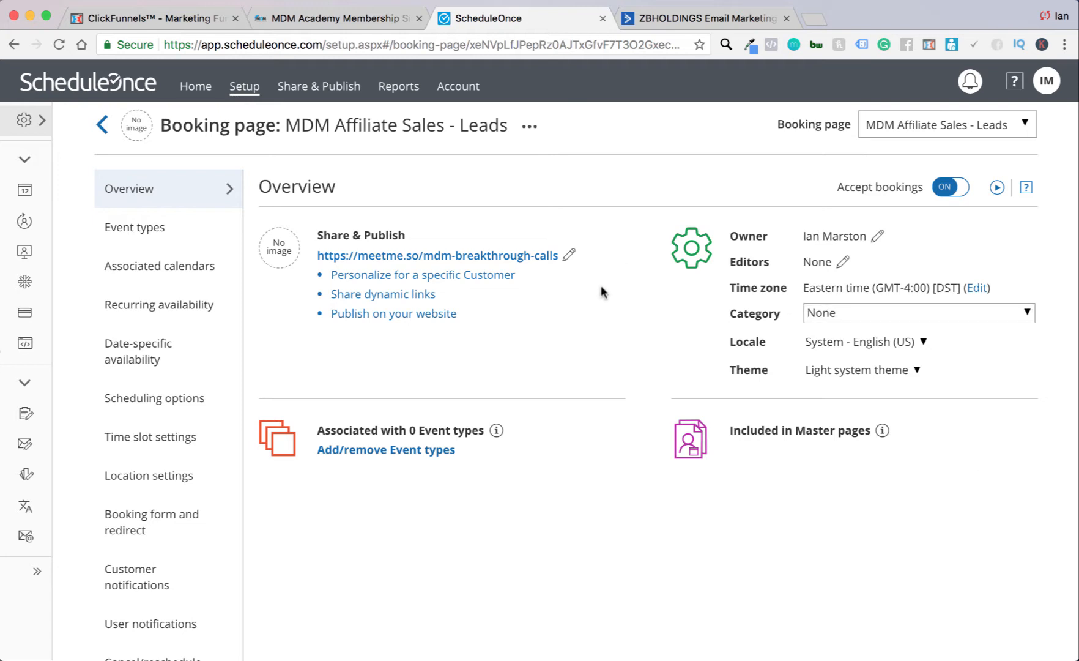
{"action": "left_click", "coordinate": [352, 92]}
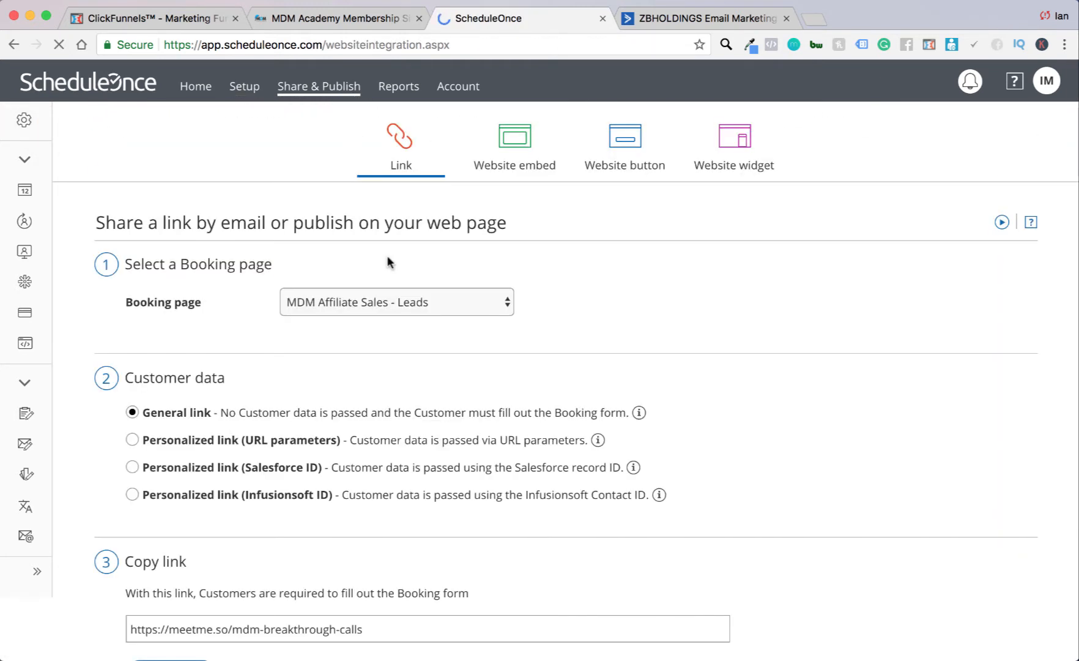
{"action": "left_click", "coordinate": [394, 294]}
{"action": "left_click", "coordinate": [394, 297]}
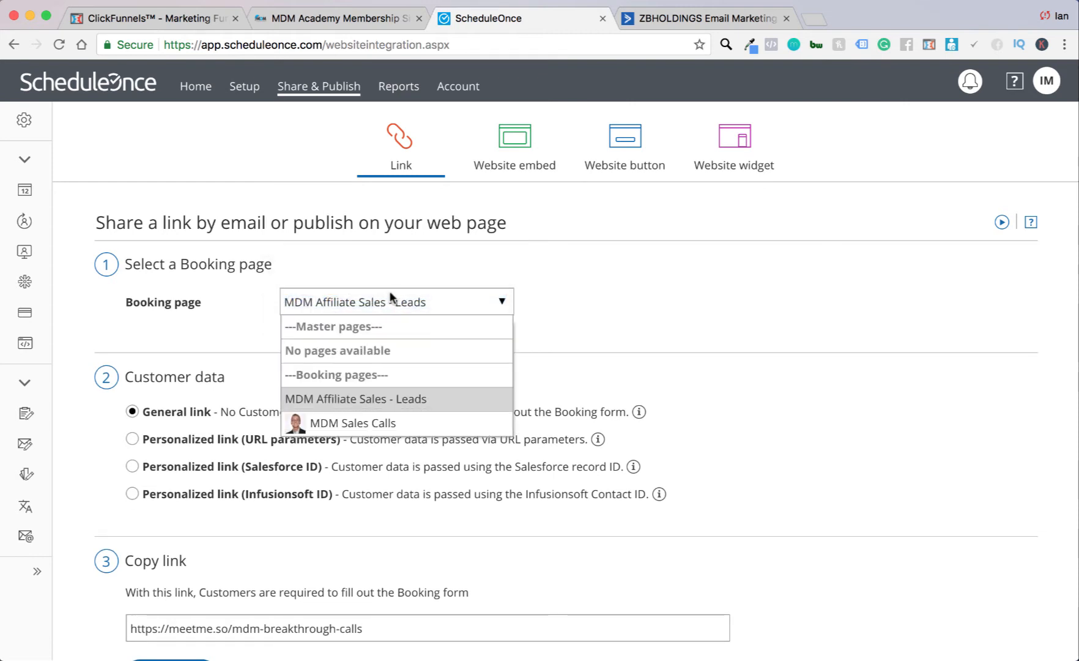
{"action": "left_click", "coordinate": [332, 401]}
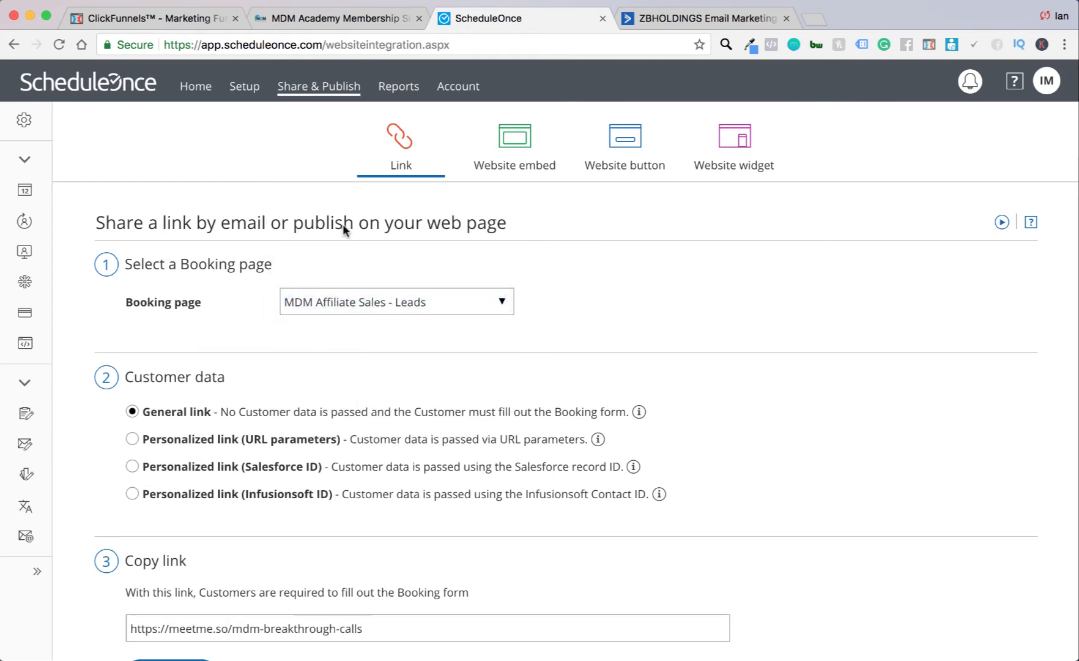
{"action": "scroll", "coordinate": [189, 462], "scroll_direction": "down", "scroll_amount": 1}
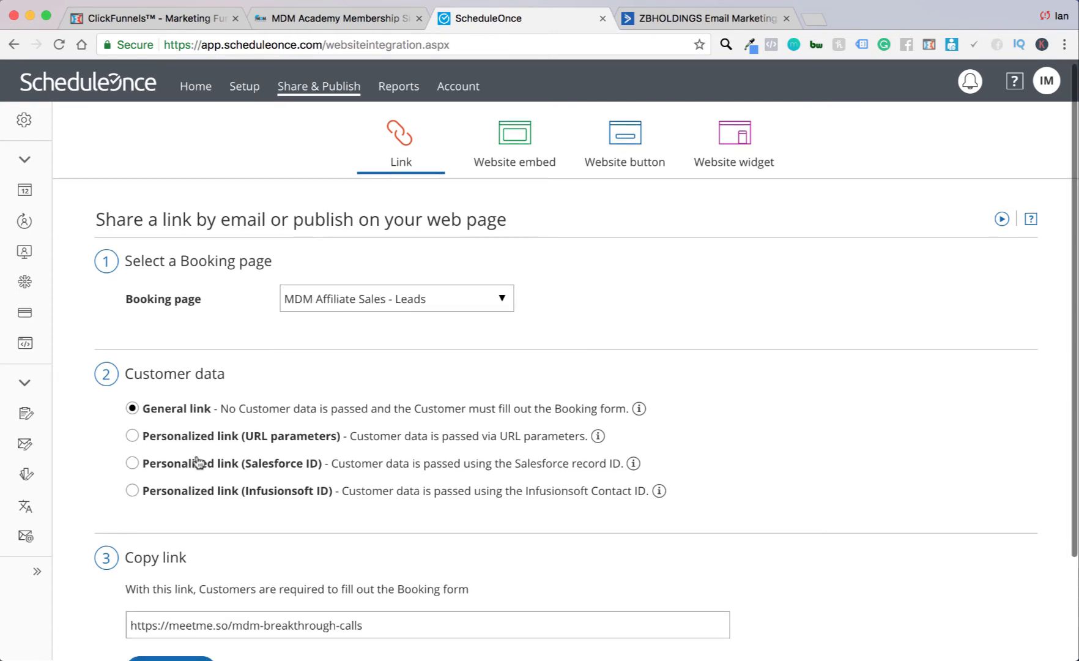
- Copy the website embed code for the MDM Affiliate Sales - Leads booking page
{"action": "left_click", "coordinate": [520, 163]}
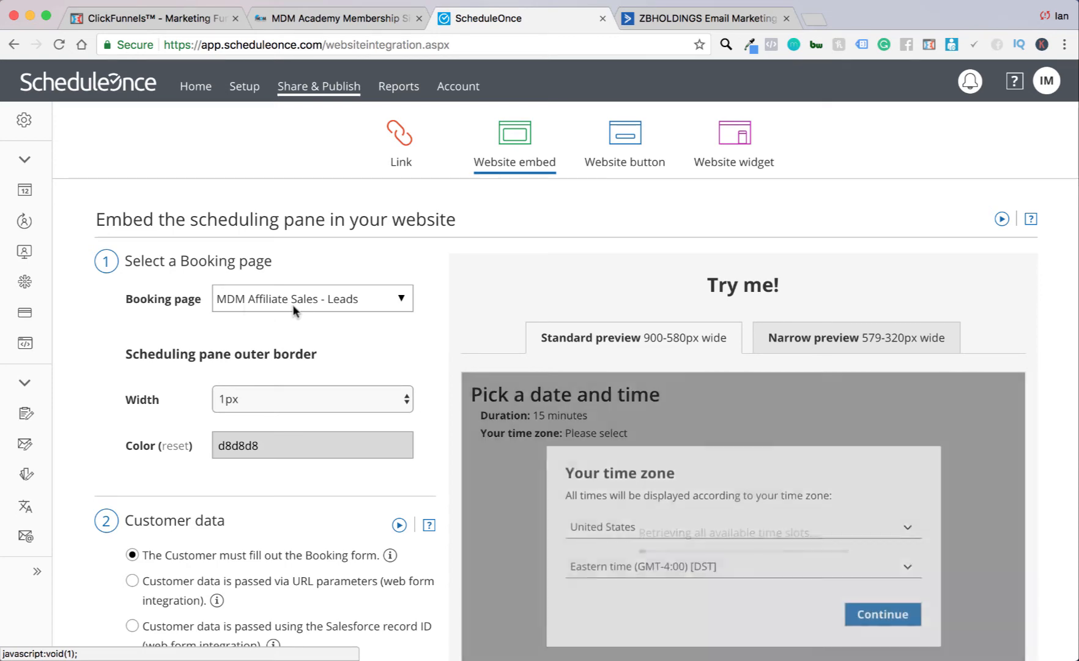
{"action": "scroll", "coordinate": [283, 305], "scroll_direction": "down", "scroll_amount": 10}
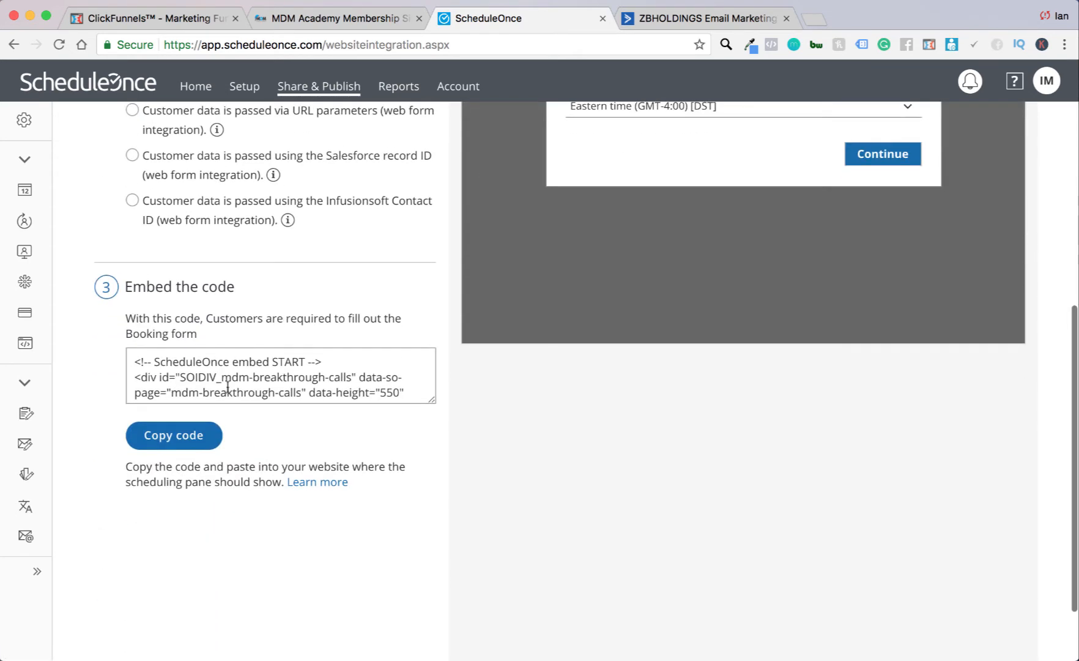
{"action": "left_click", "coordinate": [177, 433]}
{"action": "left_click", "coordinate": [192, 376]}
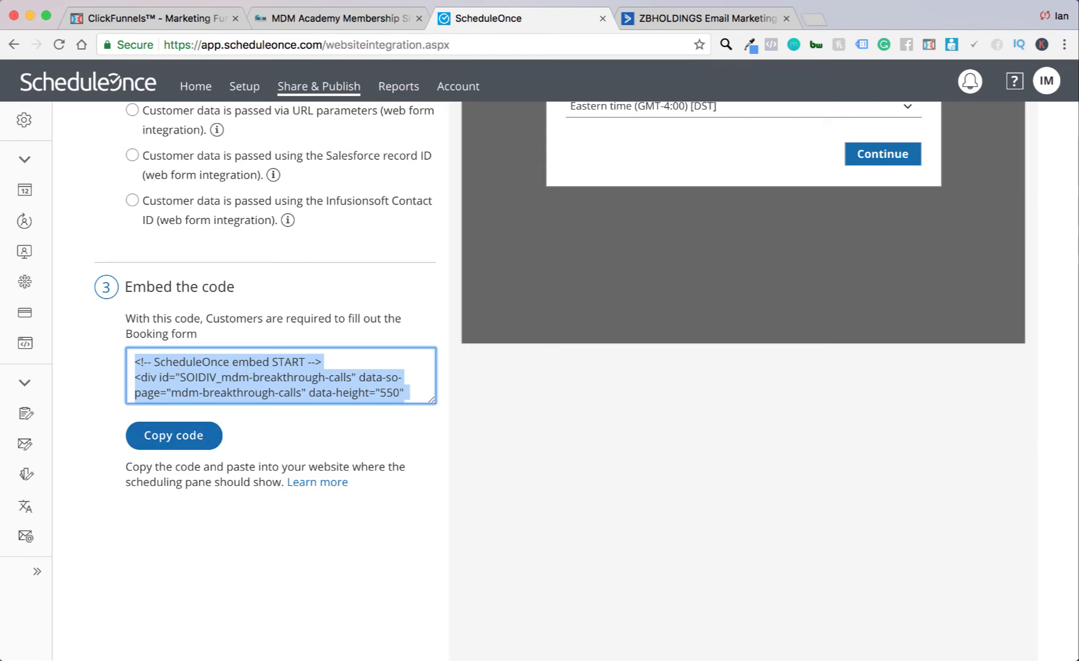
- Switch to ClickFunnels and open the code editor of the custom JavaScript/HTML element on the funnel's Scheduling Page
{"action": "left_click", "coordinate": [152, 15]}
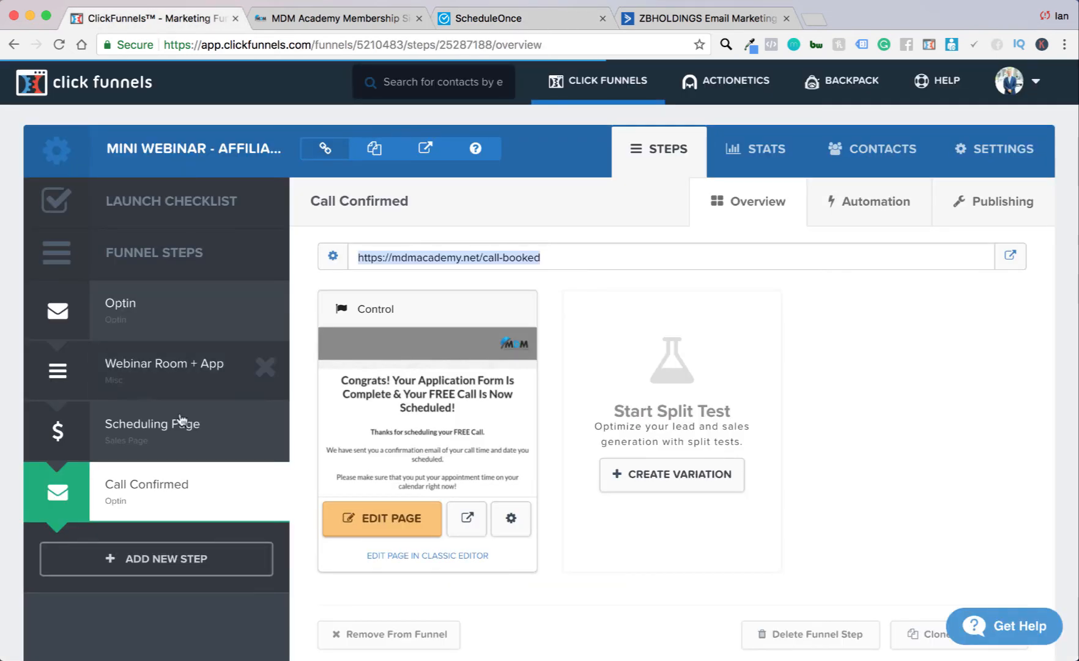
{"action": "left_click", "coordinate": [171, 448]}
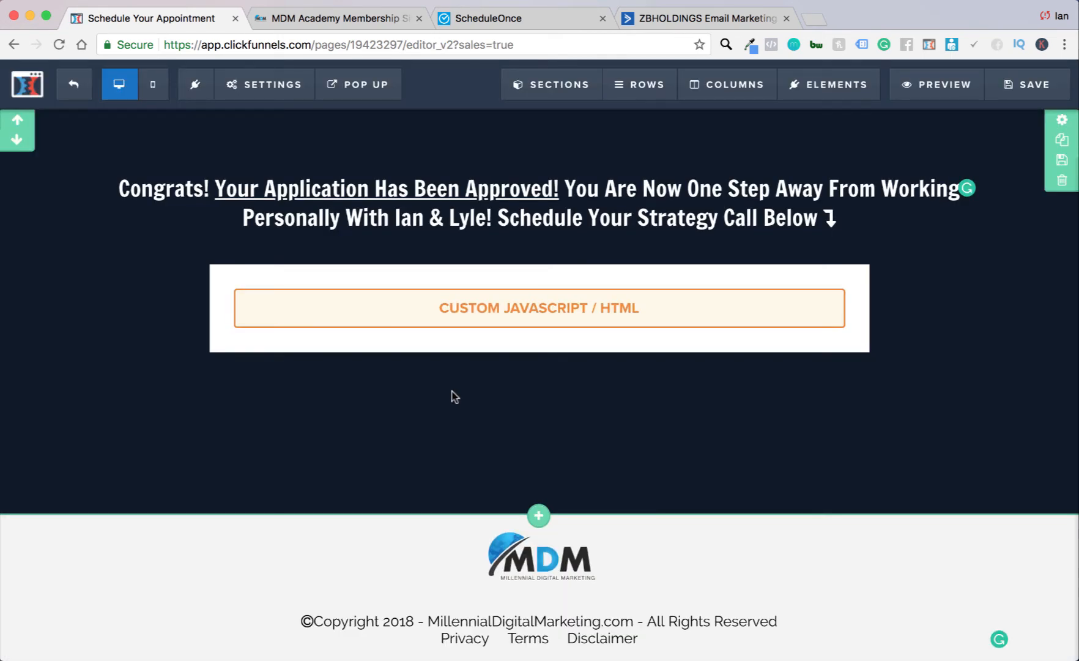
{"action": "left_click", "coordinate": [489, 312]}
{"action": "left_click", "coordinate": [874, 266]}
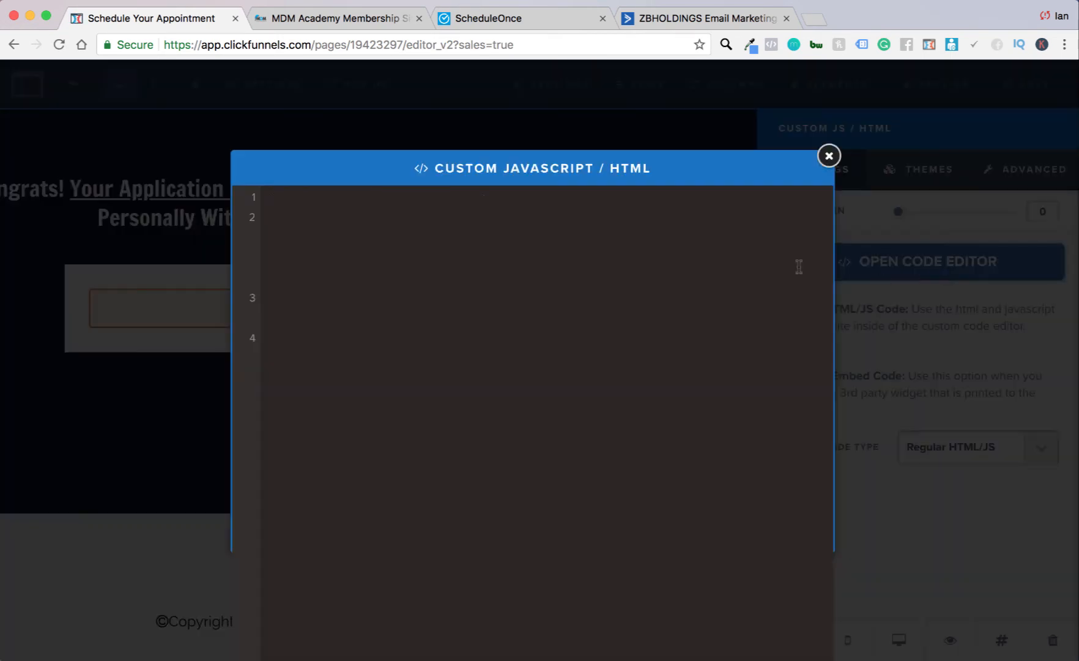
- Replace the old Freebreakthroughcall embed code with the copied mdm-breakthrough-calls ScheduleOnce code, and close the code editor
{"action": "key", "text": "super+v"}
{"action": "left_click_drag", "start_coordinate": [326, 319], "coordinate": [246, 171]}
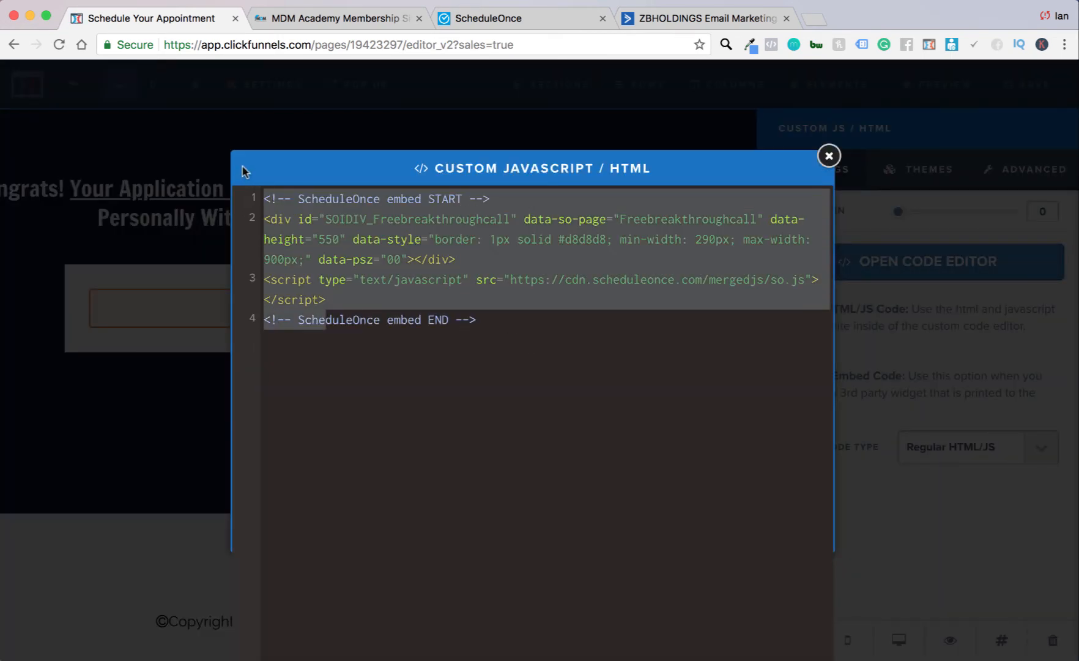
{"action": "left_click_drag", "start_coordinate": [502, 315], "coordinate": [298, 192]}
{"action": "left_click", "coordinate": [489, 318]}
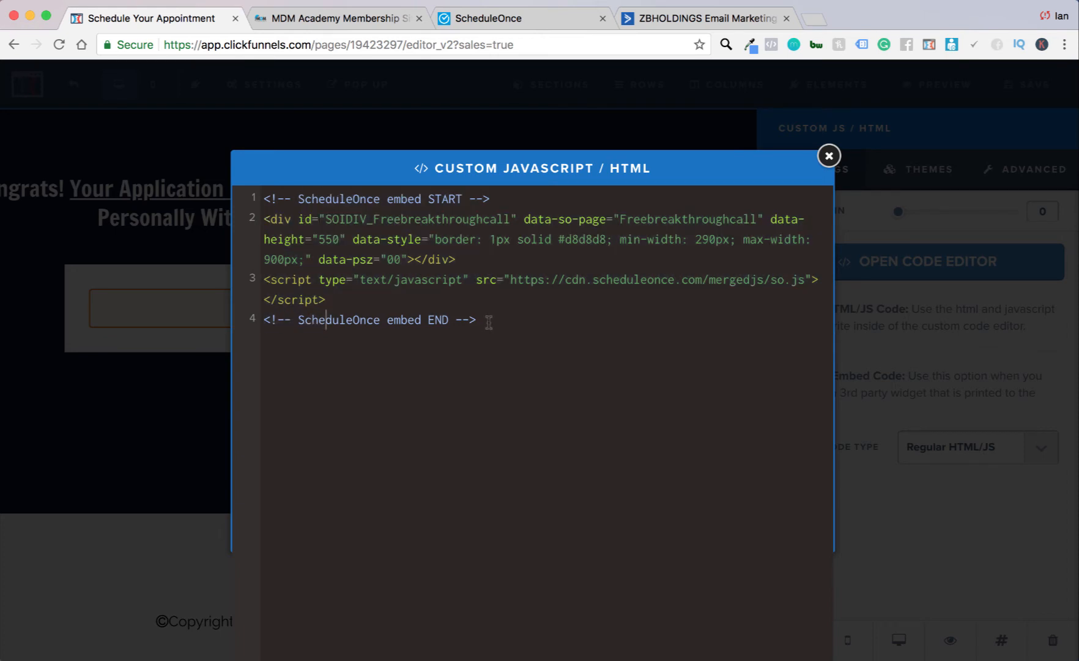
{"action": "left_click_drag", "start_coordinate": [267, 319], "coordinate": [449, 173]}
{"action": "key", "text": "BackSpace"}
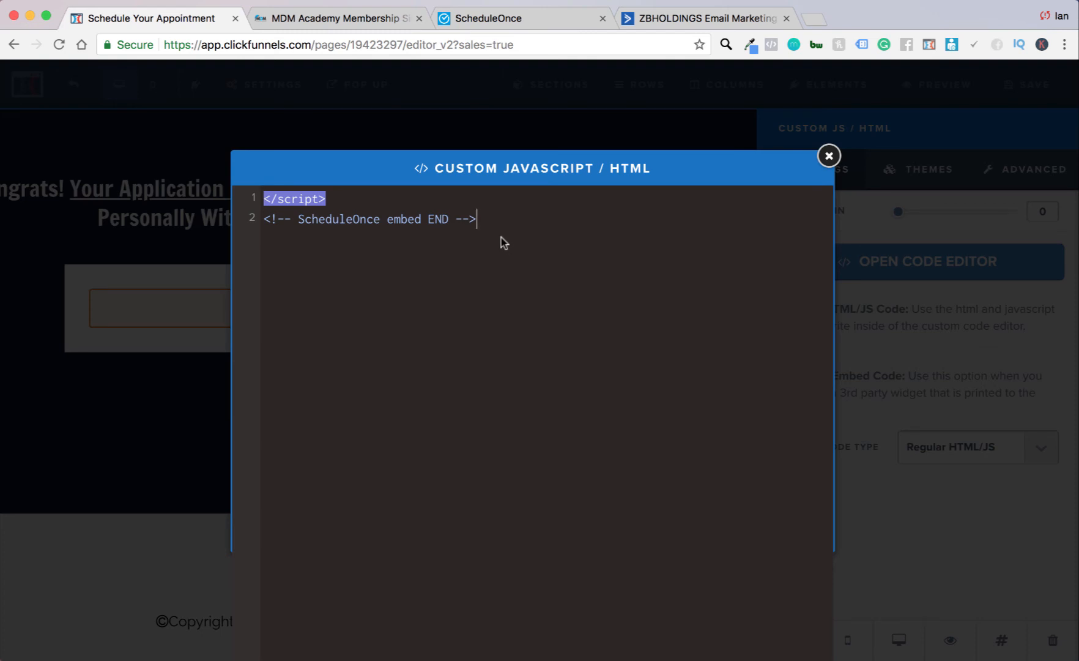
{"action": "key", "text": "BackSpace"}
{"action": "key", "text": "BackSpace"}
{"action": "key", "text": "BackSpace"}
{"action": "key", "text": "BackSpace"}
{"action": "key", "text": "BackSpace"}
{"action": "key", "text": "BackSpace"}
{"action": "key", "text": "BackSpace"}
{"action": "key", "text": "BackSpace"}
{"action": "key", "text": "BackSpace"}
{"action": "key", "text": "BackSpace"}
{"action": "key", "text": "BackSpace"}
{"action": "key", "text": "BackSpace"}
{"action": "key", "text": "BackSpace"}
{"action": "key", "text": "BackSpace"}
{"action": "key", "text": "BackSpace"}
{"action": "key", "text": "BackSpace"}
{"action": "key", "text": "BackSpace"}
{"action": "key", "text": "BackSpace"}
{"action": "key", "text": "BackSpace"}
{"action": "key", "text": "BackSpace"}
{"action": "key", "text": "BackSpace"}
{"action": "key", "text": "BackSpace"}
{"action": "key", "text": "BackSpace"}
{"action": "key", "text": "BackSpace"}
{"action": "key", "text": "BackSpace"}
{"action": "key", "text": "BackSpace"}
{"action": "key", "text": "BackSpace"}
{"action": "key", "text": "BackSpace"}
{"action": "key", "text": "BackSpace"}
{"action": "key", "text": "BackSpace"}
{"action": "key", "text": "BackSpace"}
{"action": "key", "text": "BackSpace"}
{"action": "key", "text": "BackSpace"}
{"action": "key", "text": "BackSpace"}
{"action": "key", "text": "BackSpace"}
{"action": "key", "text": "BackSpace"}
{"action": "key", "text": "BackSpace"}
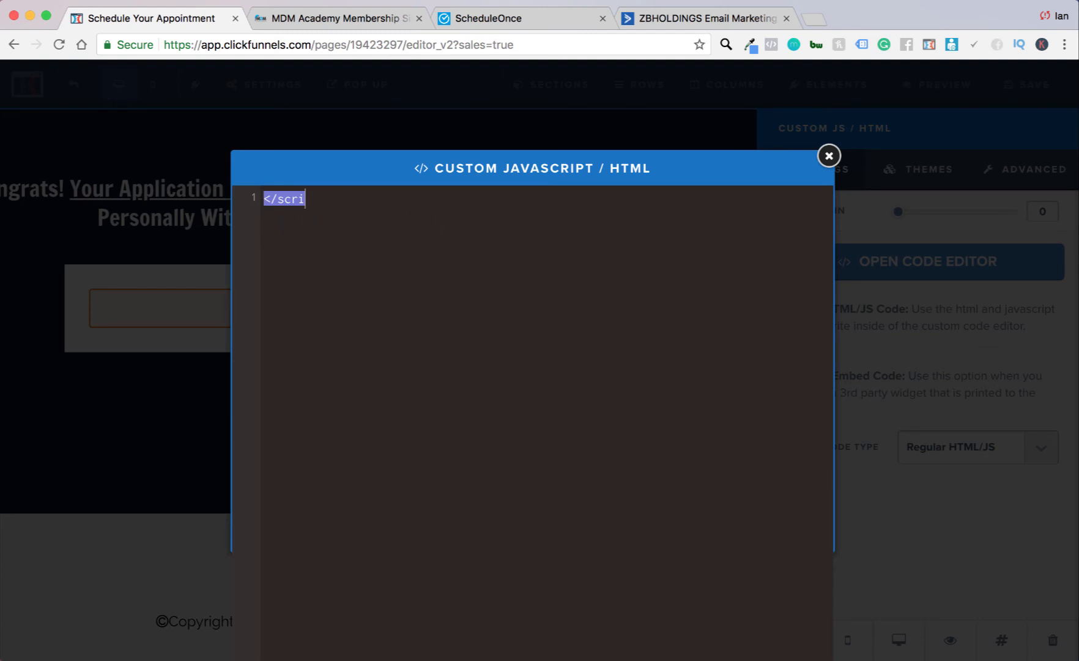
{"action": "key", "text": "super+v"}
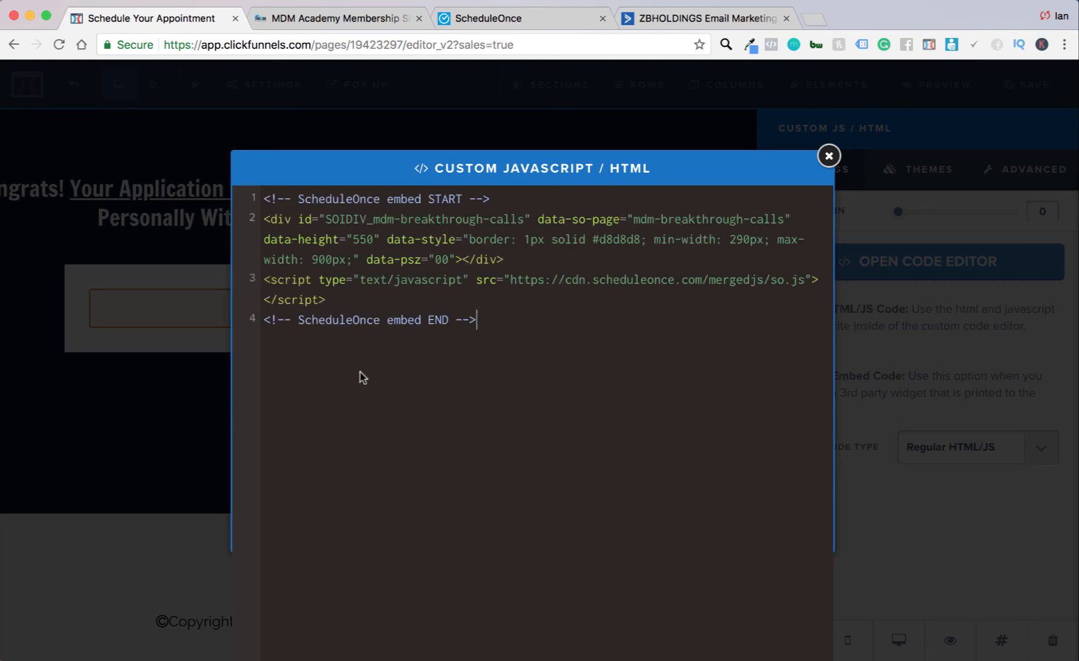
{"action": "left_click", "coordinate": [1016, 295]}
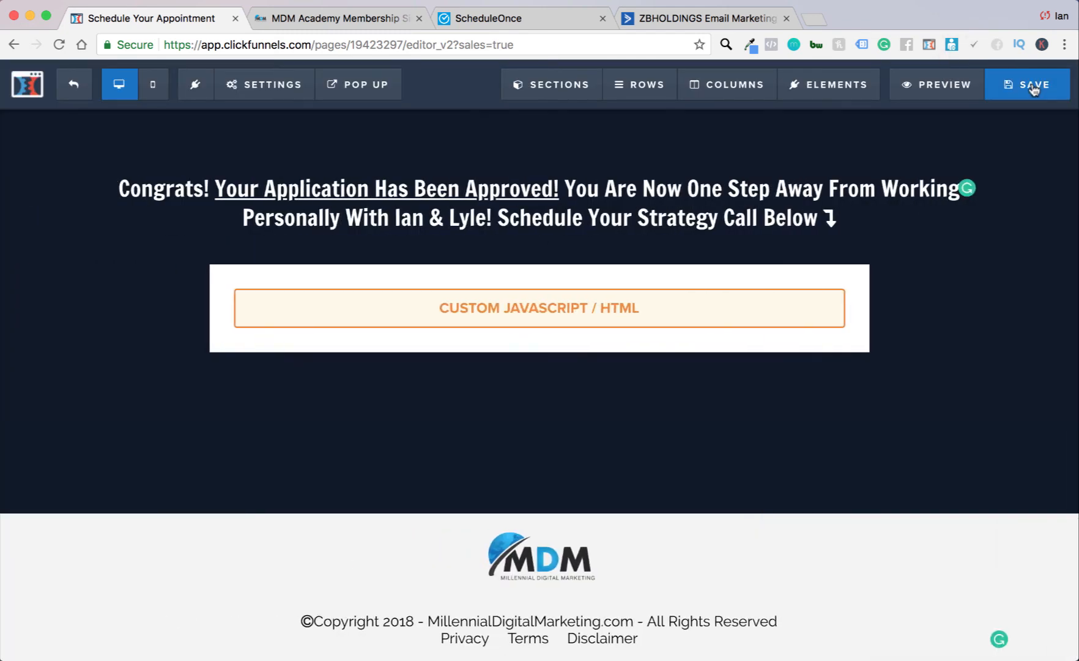